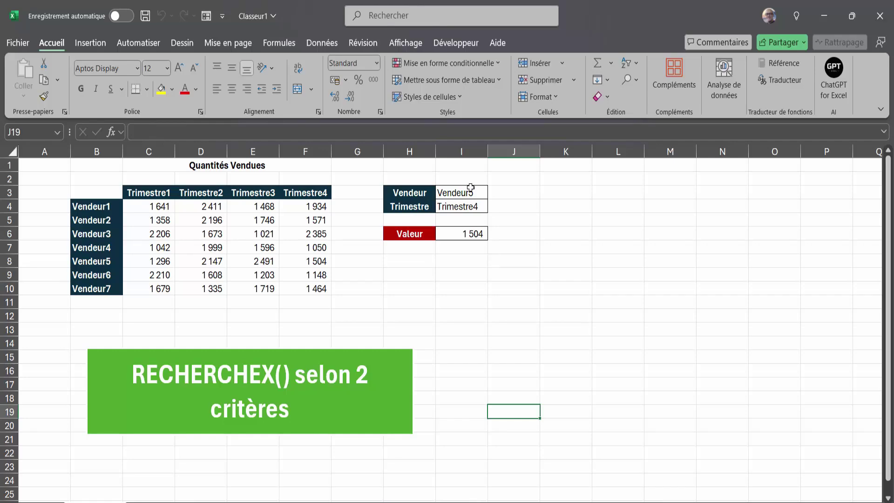
- Choose Vendeur6 in the I3 lookup and raise the first score in C5 to 4
{"action": "left_click", "coordinate": [493, 193]}
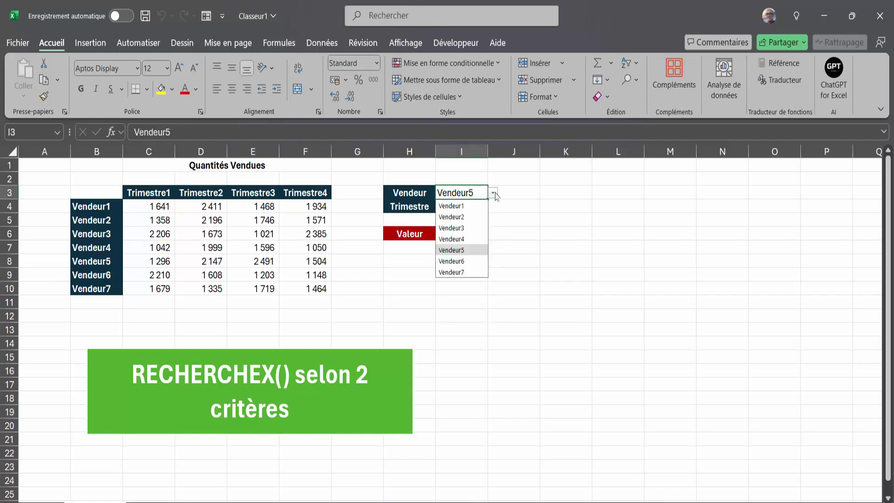
{"action": "left_click", "coordinate": [463, 262]}
{"action": "left_click", "coordinate": [466, 233]}
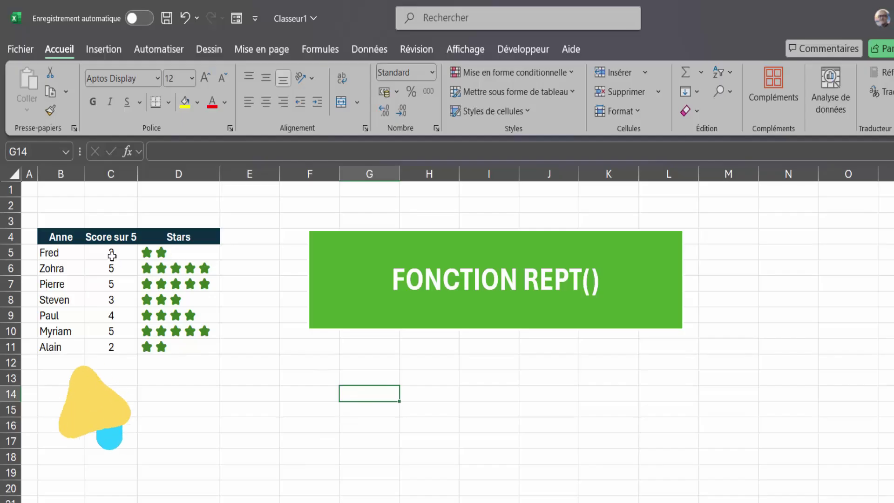
{"action": "left_click", "coordinate": [112, 252]}
{"action": "type", "text": "4"}
{"action": "key", "text": "Return"}
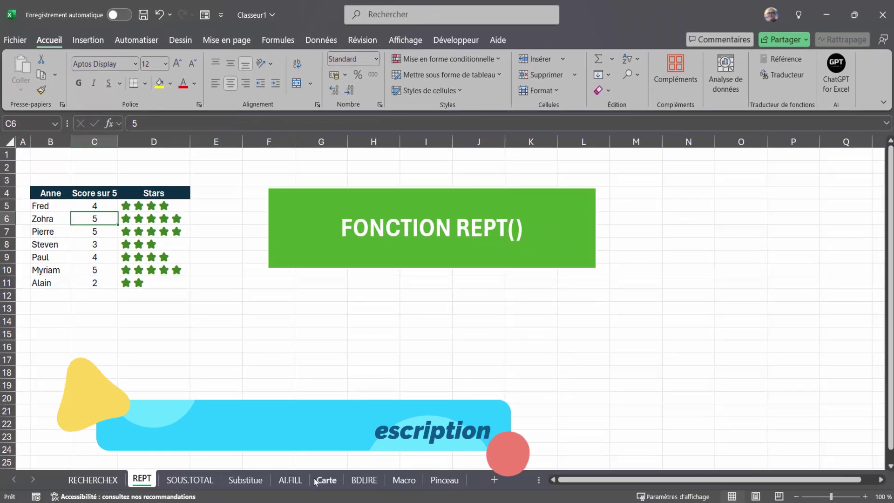
- On the Carte sheet, enter 150000 as Provence billing in D6, then undo it
{"action": "left_click", "coordinate": [315, 482]}
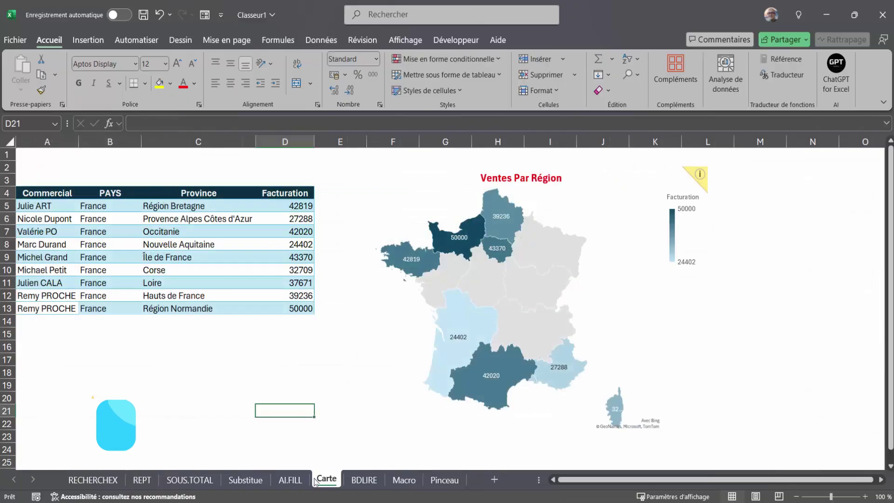
{"action": "left_click", "coordinate": [333, 258]}
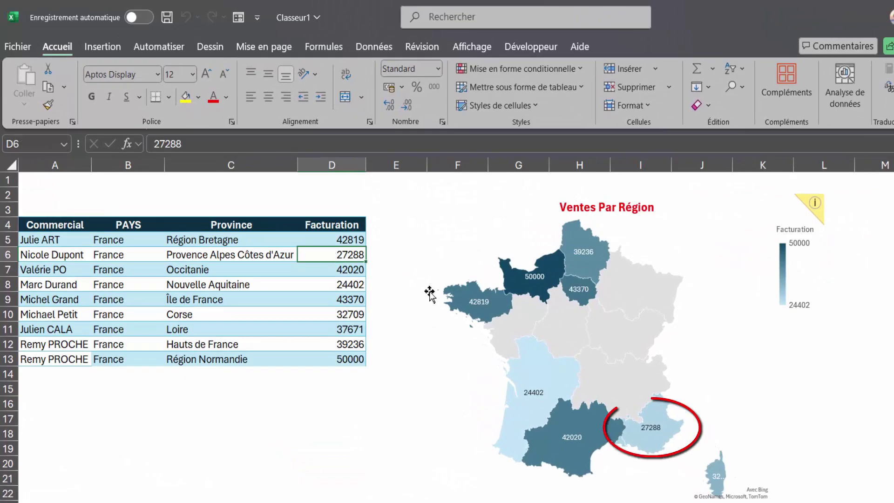
{"action": "type", "text": "150000"}
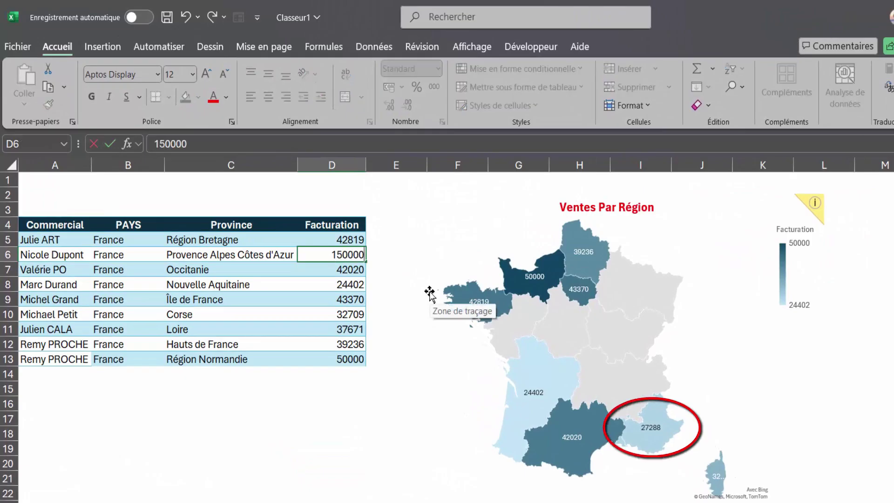
{"action": "key", "text": "Return"}
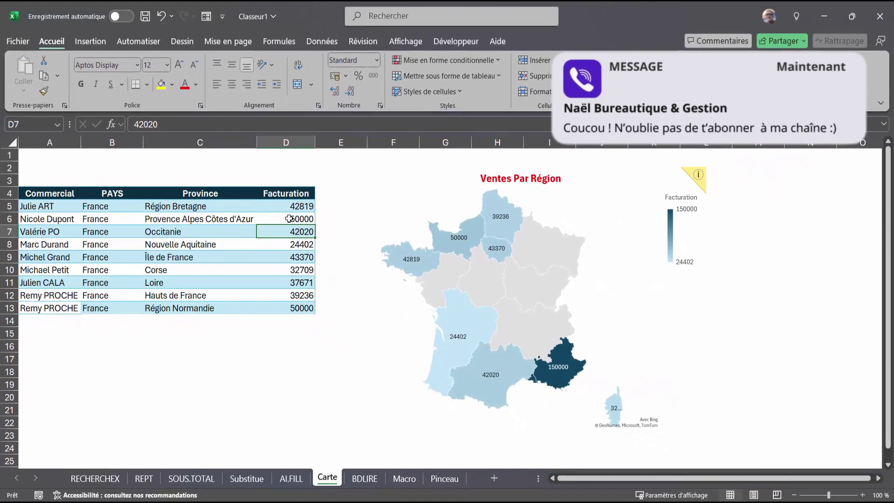
{"action": "left_click", "coordinate": [289, 219]}
{"action": "key", "text": "ctrl+z"}
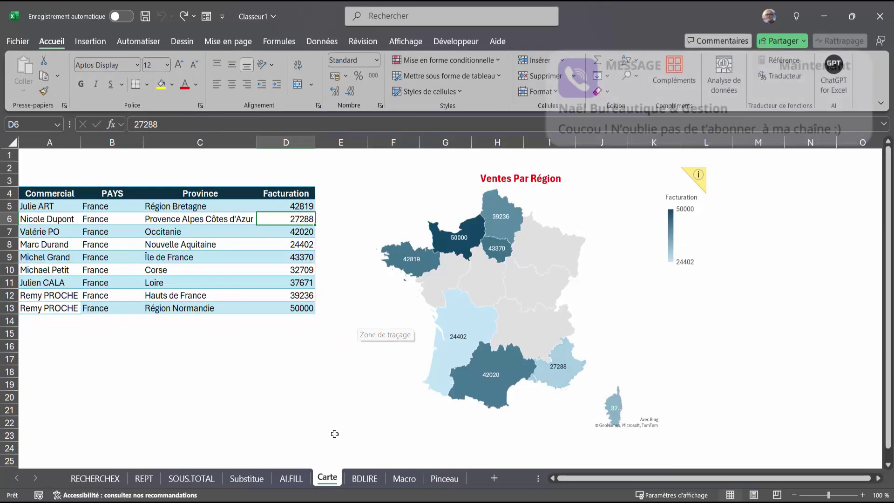
- On the BDLIRE sheet, try a different salesperson in criterion B7, then undo that change
{"action": "left_click", "coordinate": [364, 478]}
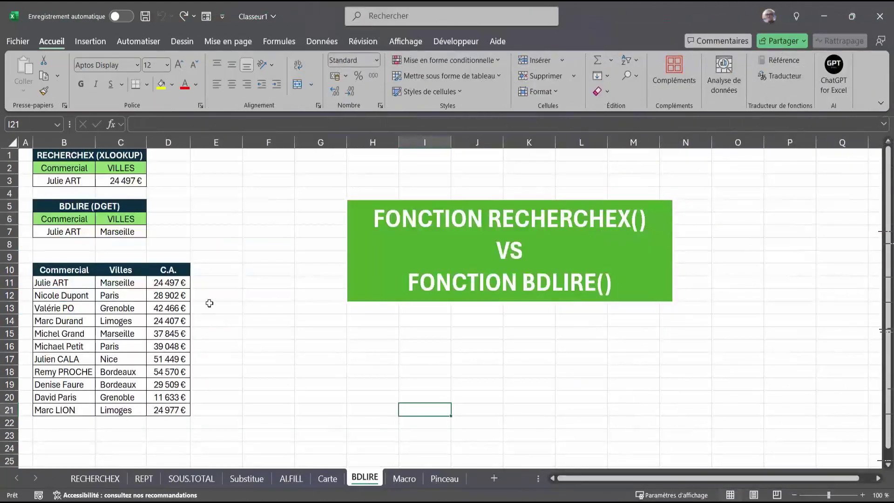
{"action": "left_click", "coordinate": [134, 230]}
{"action": "left_click", "coordinate": [85, 230]}
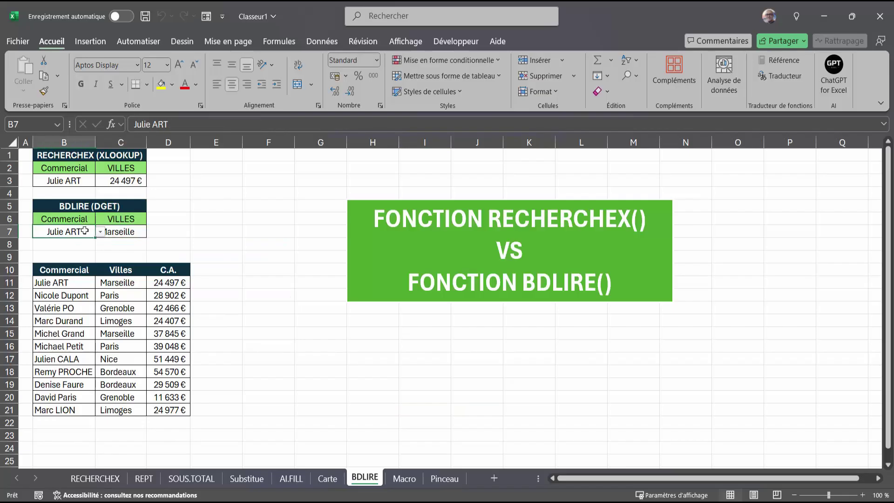
{"action": "left_click", "coordinate": [100, 232]}
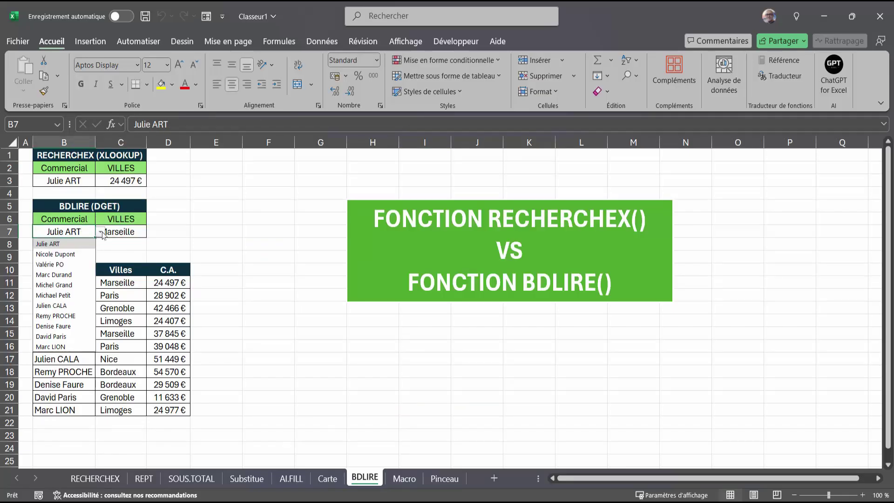
{"action": "left_click", "coordinate": [65, 285]}
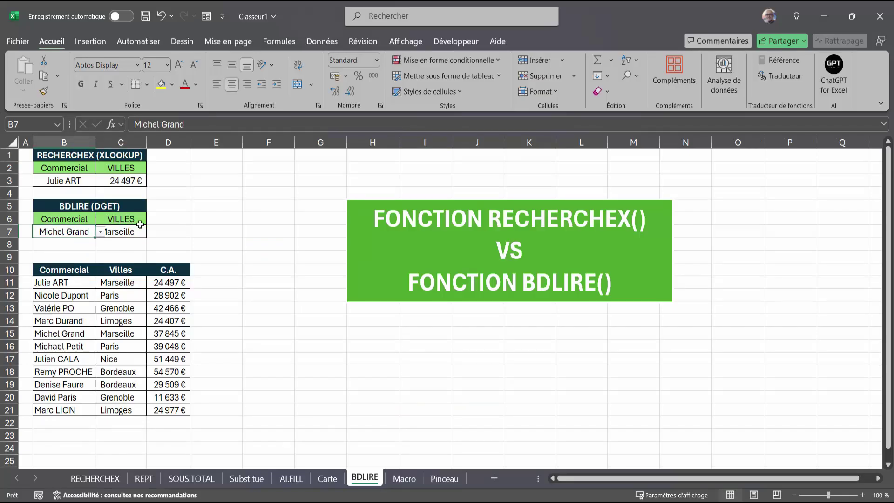
{"action": "left_click", "coordinate": [138, 181]}
{"action": "left_click", "coordinate": [75, 233]}
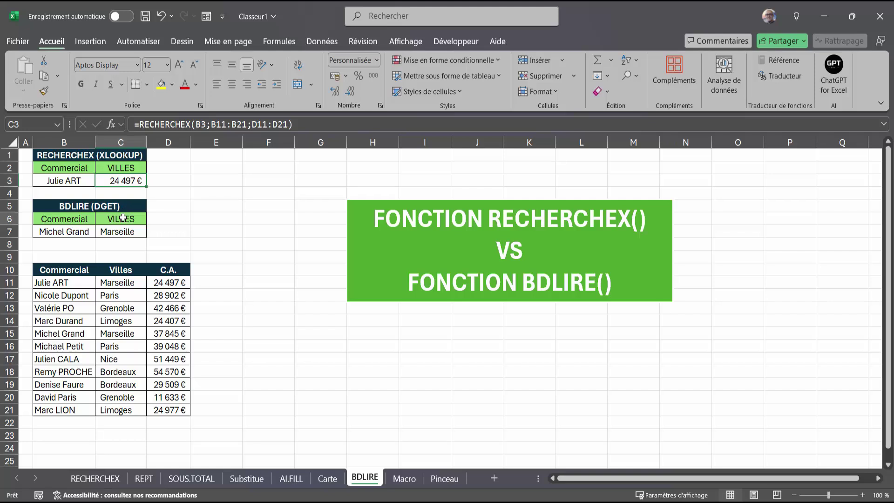
{"action": "key", "text": "ctrl+z"}
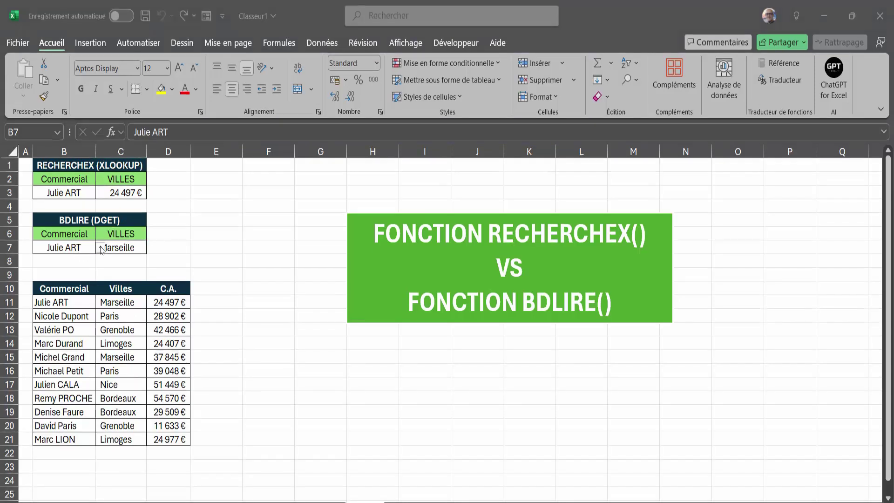
- Choose another salesperson in B7 and change the C6 field header from VILLES to C.A
{"action": "left_click", "coordinate": [100, 251]}
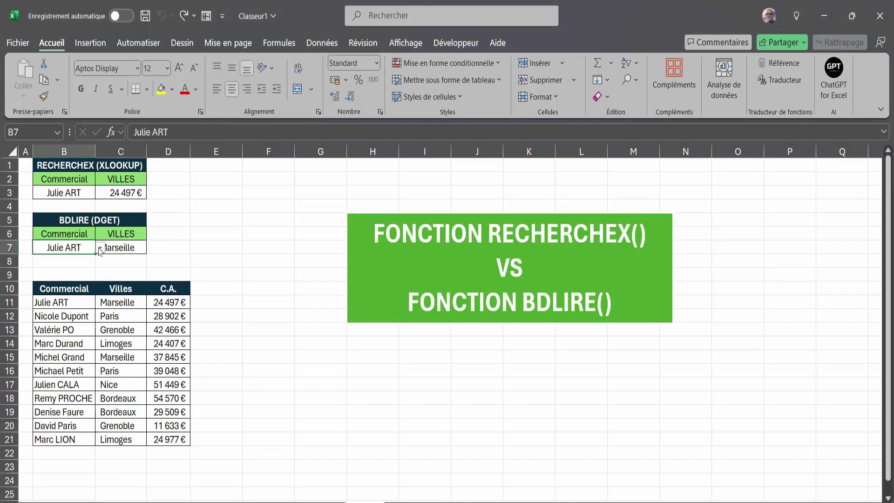
{"action": "left_click", "coordinate": [100, 251]}
{"action": "left_click", "coordinate": [60, 316]}
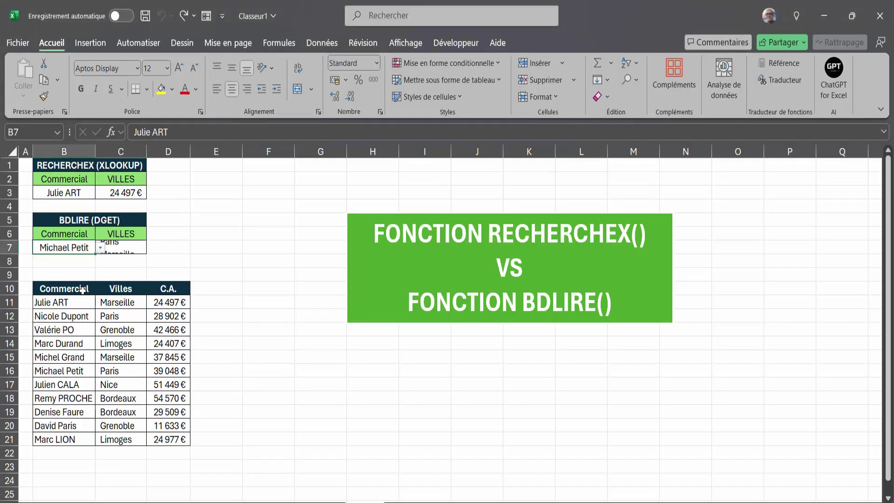
{"action": "left_click", "coordinate": [122, 233]}
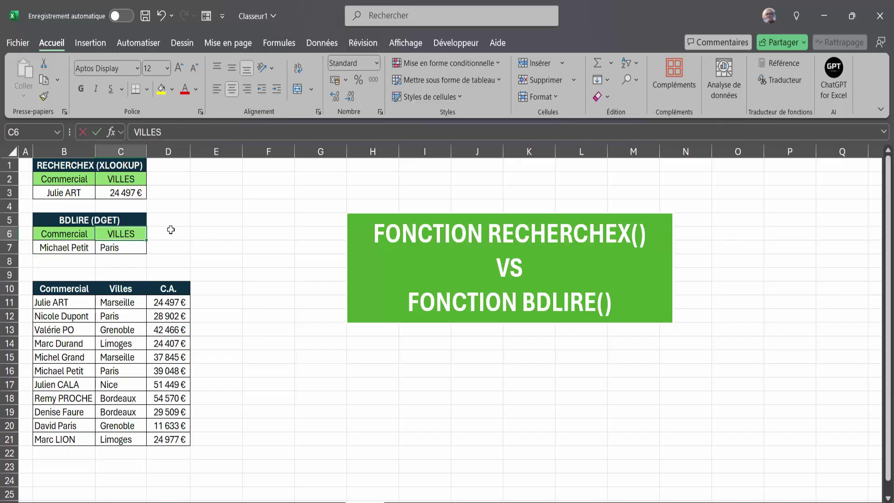
{"action": "key", "text": "BackSpace"}
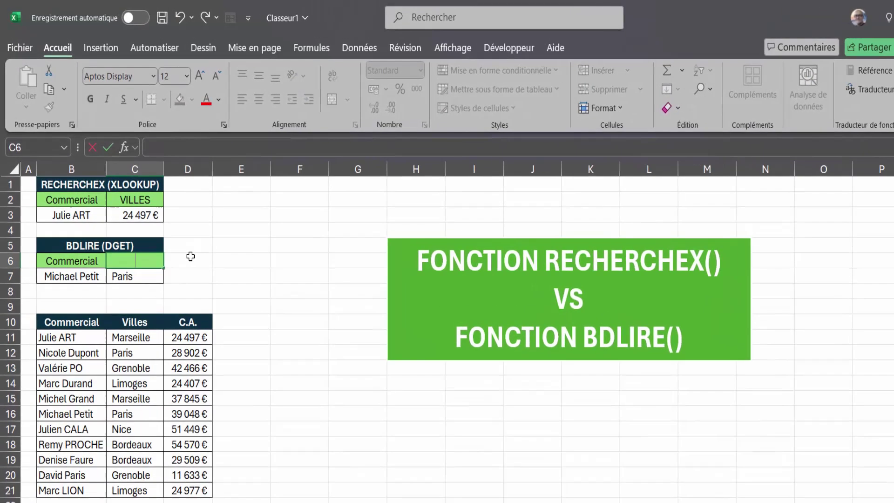
{"action": "type", "text": "C.A."}
{"action": "key", "text": "Return"}
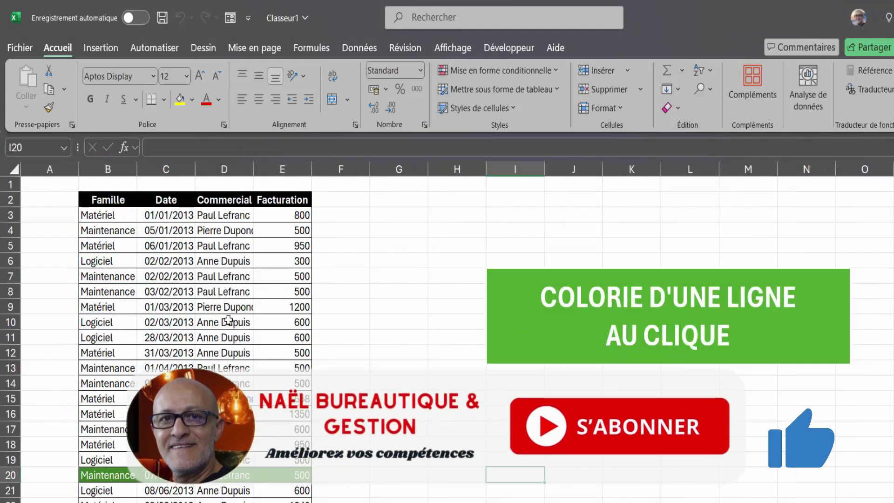
- Select cells in rows 10, 6, 14 and 18 of the Macro table to show each green highlight
{"action": "left_click", "coordinate": [228, 321]}
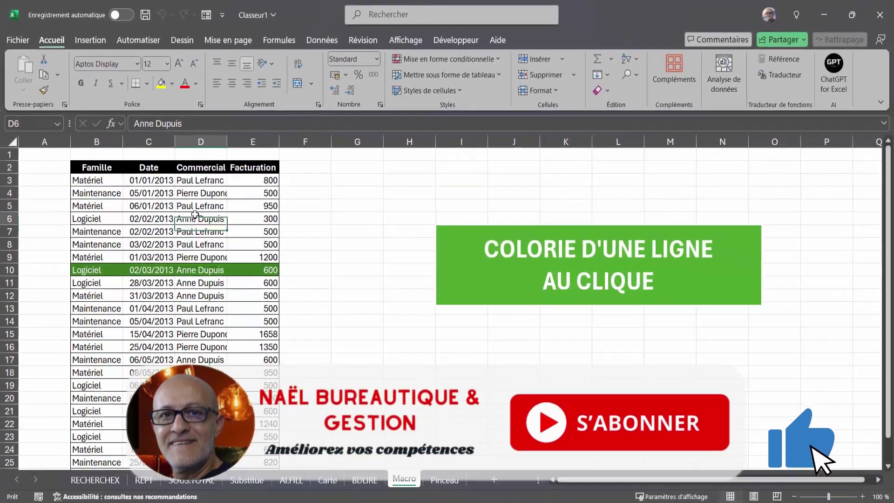
{"action": "left_click", "coordinate": [200, 219]}
{"action": "left_click", "coordinate": [163, 321]}
{"action": "left_click", "coordinate": [149, 373]}
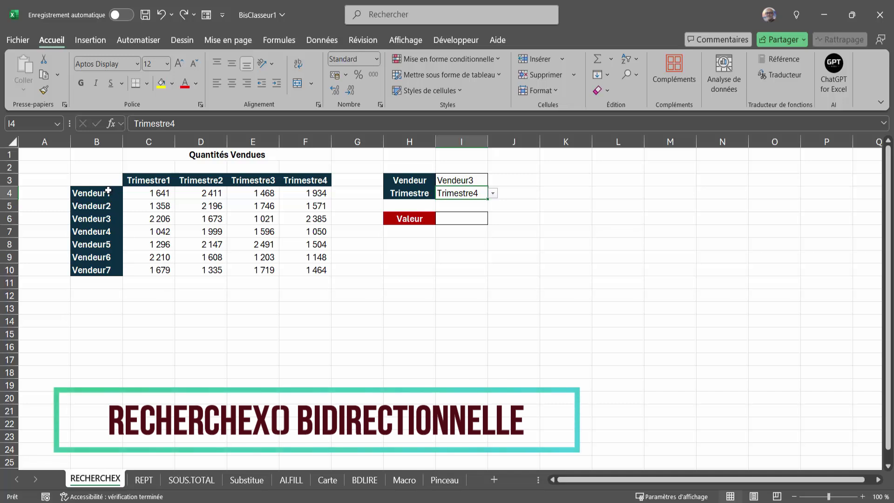
- Select the Vendeur1–Vendeur7 labels B4:B10 and the quarter headers C3:F3
{"action": "left_click_drag", "start_coordinate": [108, 190], "coordinate": [108, 274]}
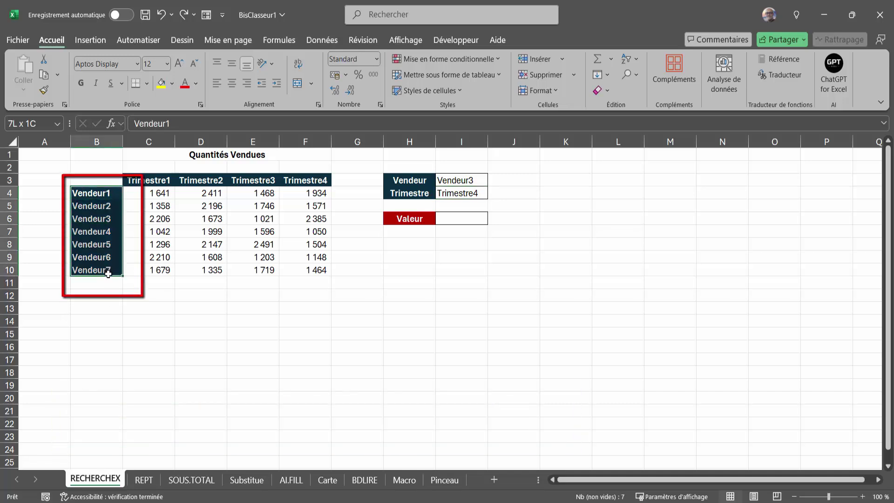
{"action": "mouse_move", "coordinate": [140, 180]}
{"action": "left_mouse_down"}
{"action": "mouse_move", "coordinate": [334, 182]}
{"action": "mouse_move", "coordinate": [326, 181]}
{"action": "left_mouse_up"}
{"action": "left_click", "coordinate": [261, 359]}
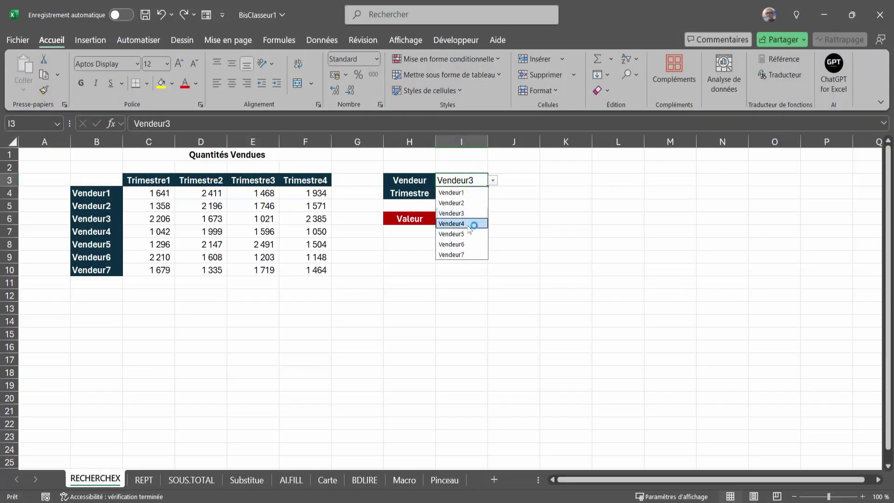
{"action": "left_click", "coordinate": [471, 224]}
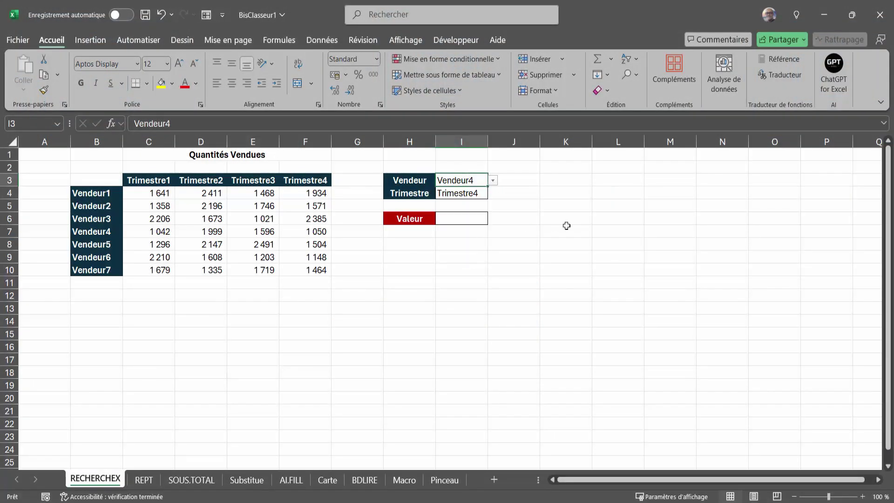
{"action": "left_click", "coordinate": [566, 225]}
{"action": "left_click", "coordinate": [471, 191]}
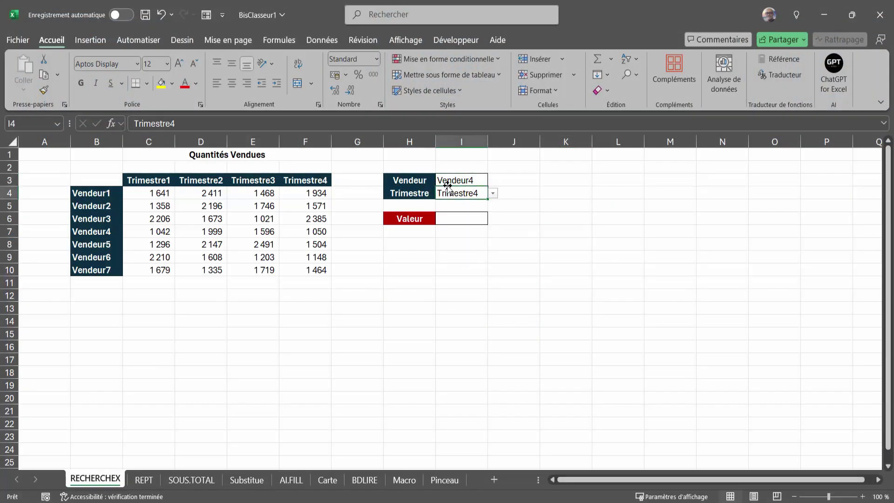
{"action": "left_click", "coordinate": [499, 196]}
{"action": "left_click", "coordinate": [483, 194]}
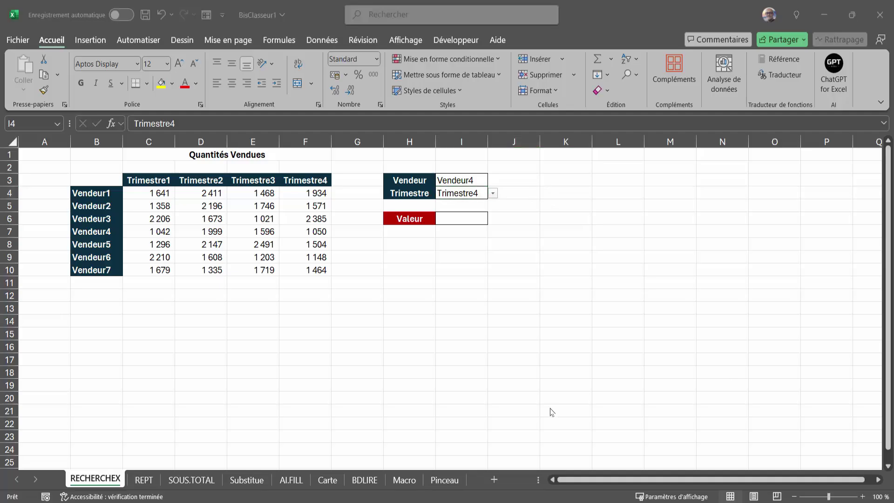
{"action": "left_click", "coordinate": [345, 327]}
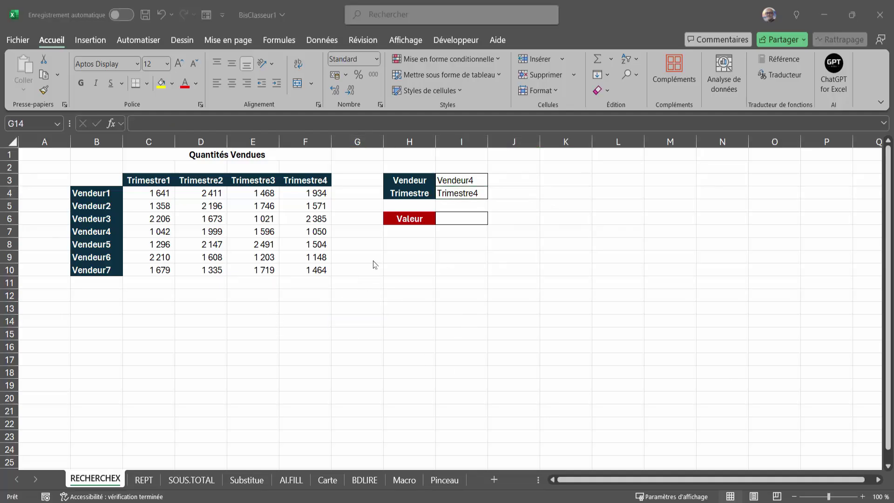
{"action": "left_click", "coordinate": [464, 219]}
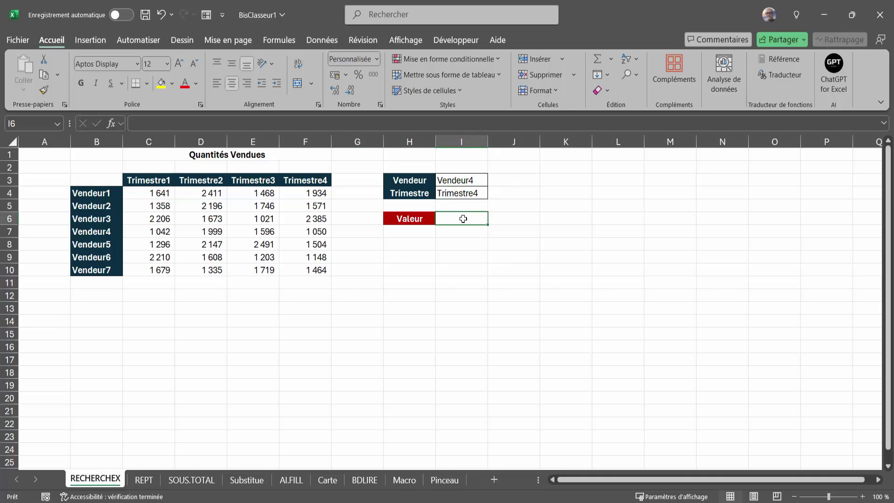
- In I6, enter =RECHERCHEX(I3;B4:B10; and type RECHE for a nested lookup
{"action": "type", "text": "=rece"}
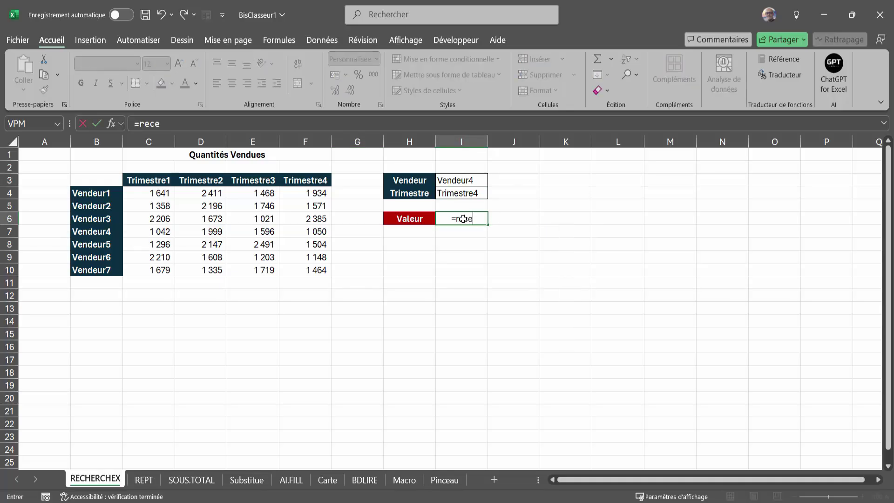
{"action": "key", "text": "Tab"}
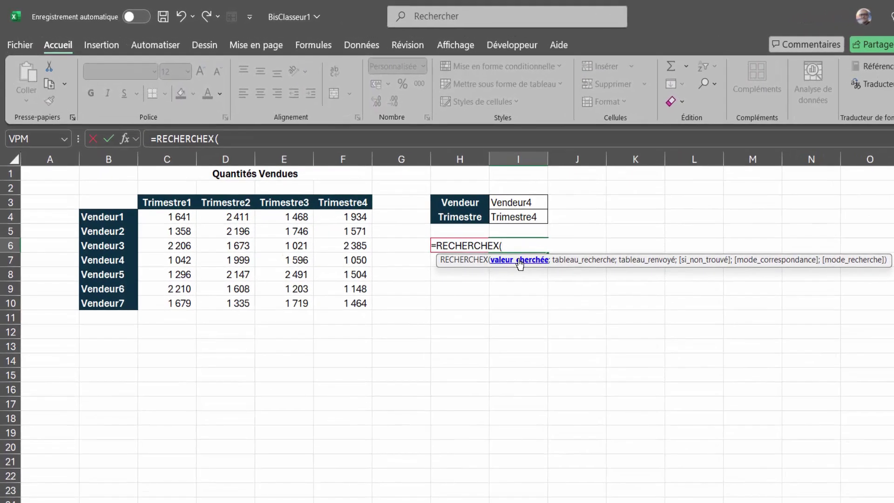
{"action": "left_click", "coordinate": [514, 204]}
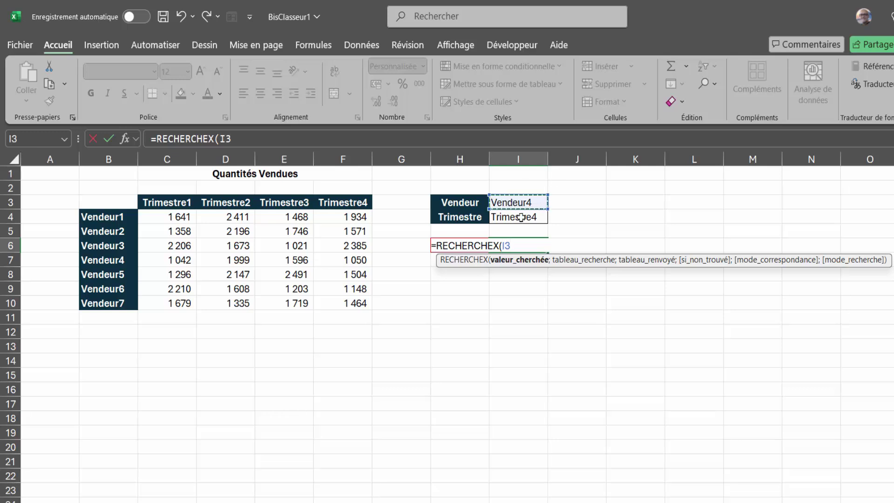
{"action": "type", "text": ";"}
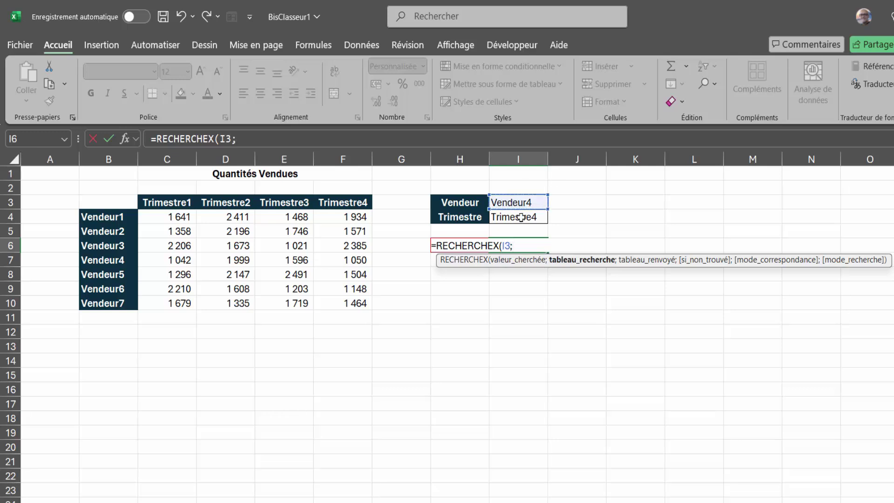
{"action": "left_click_drag", "start_coordinate": [117, 217], "coordinate": [106, 304]}
{"action": "type", "text": ";"}
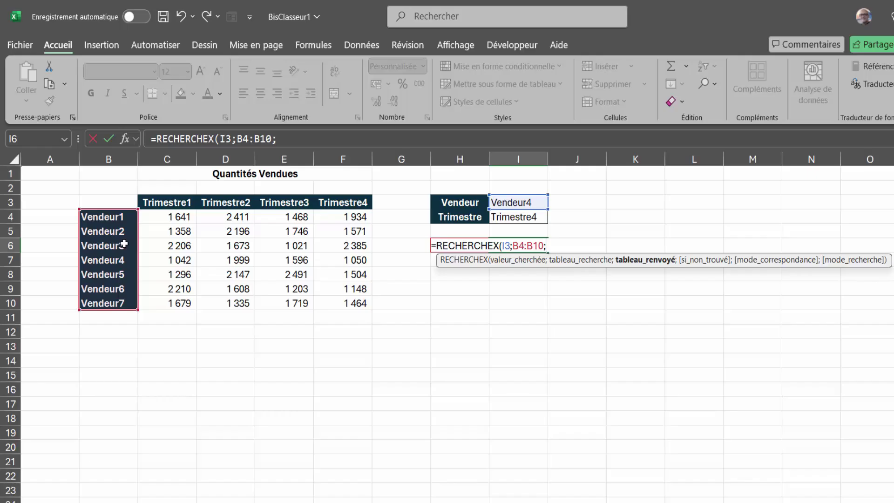
{"action": "type", "text": "REC"}
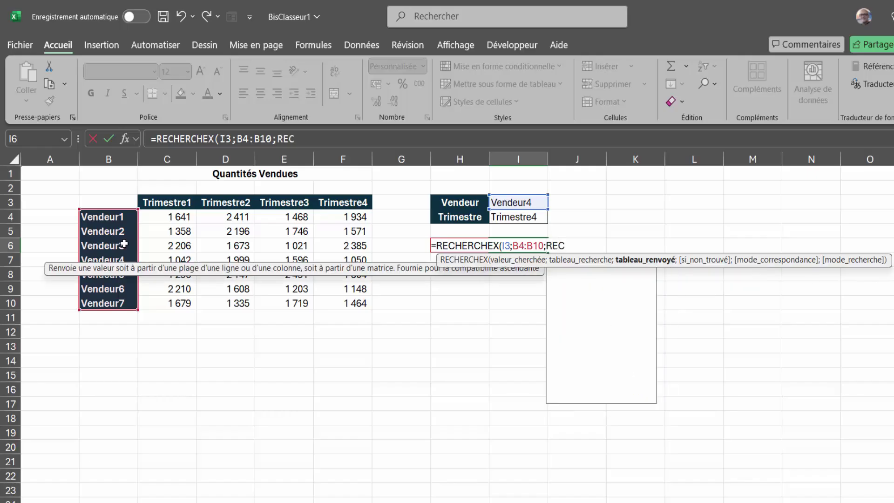
{"action": "type", "text": "HE"}
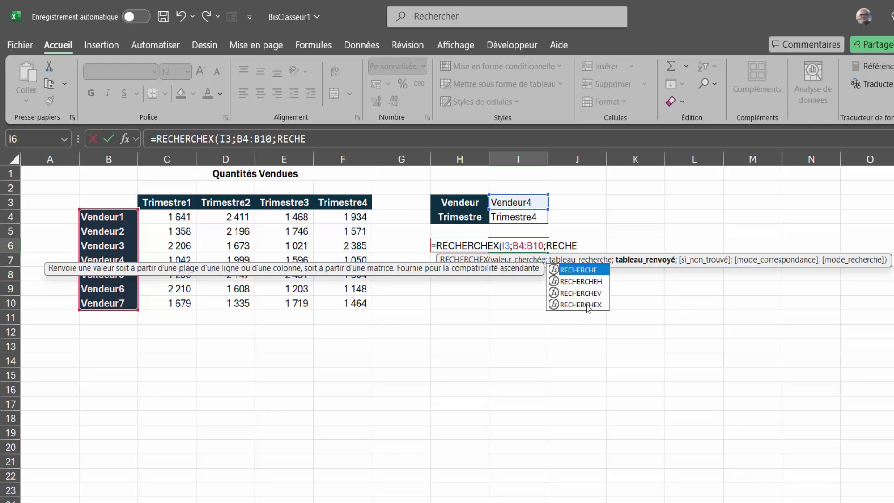
- Nest a second RECHERCHEX matching I4 against C3:F3 and returning quantities C4:F10
{"action": "double_click", "coordinate": [588, 305]}
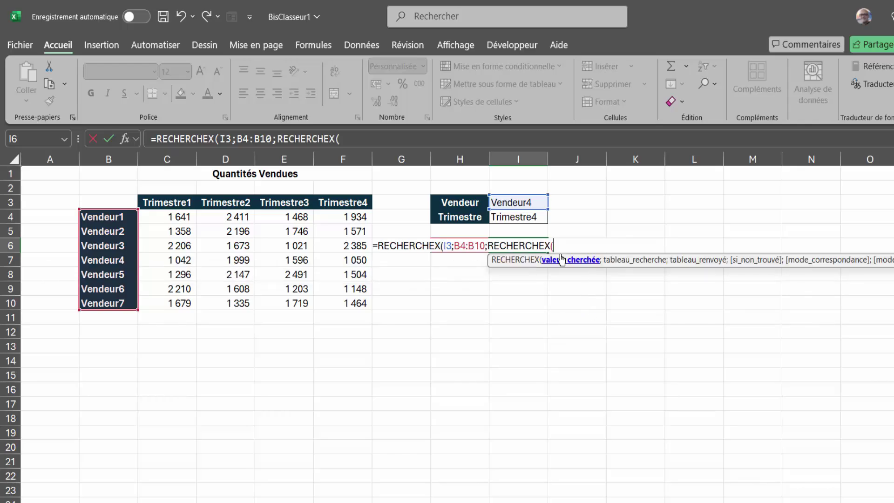
{"action": "left_click", "coordinate": [522, 216]}
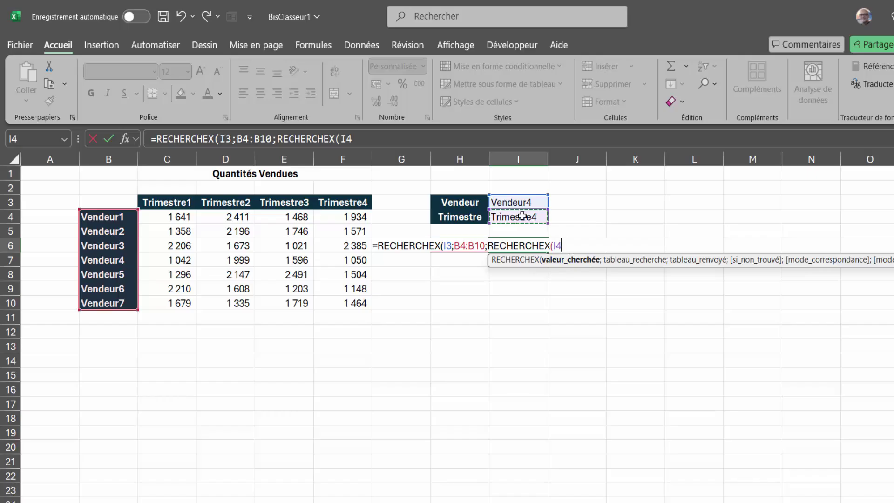
{"action": "type", "text": ";"}
{"action": "left_click", "coordinate": [159, 201]}
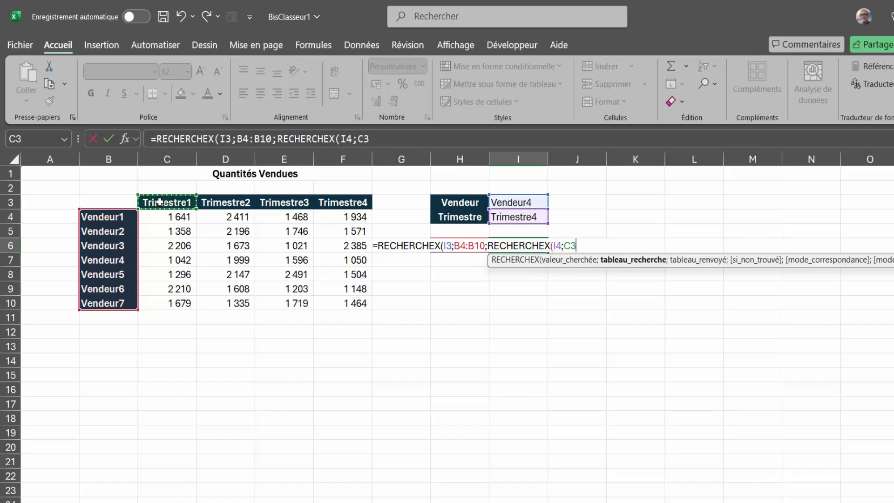
{"action": "left_click_drag", "start_coordinate": [211, 202], "coordinate": [350, 202]}
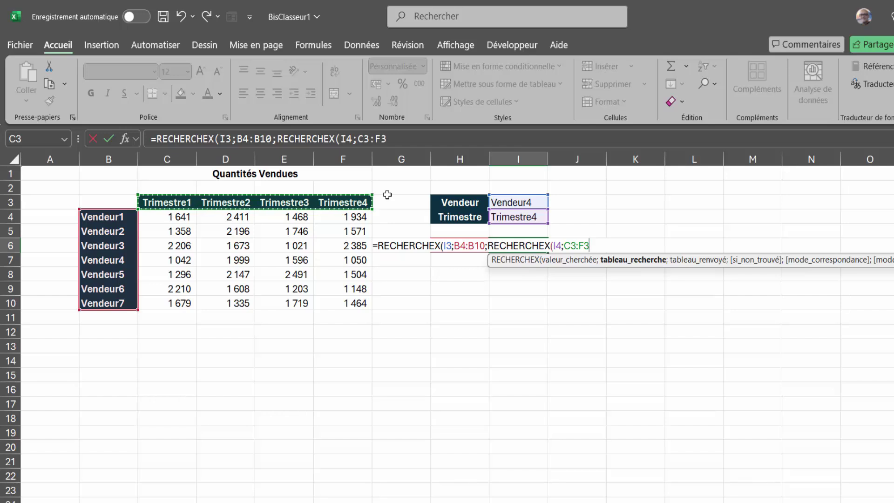
{"action": "type", "text": ";"}
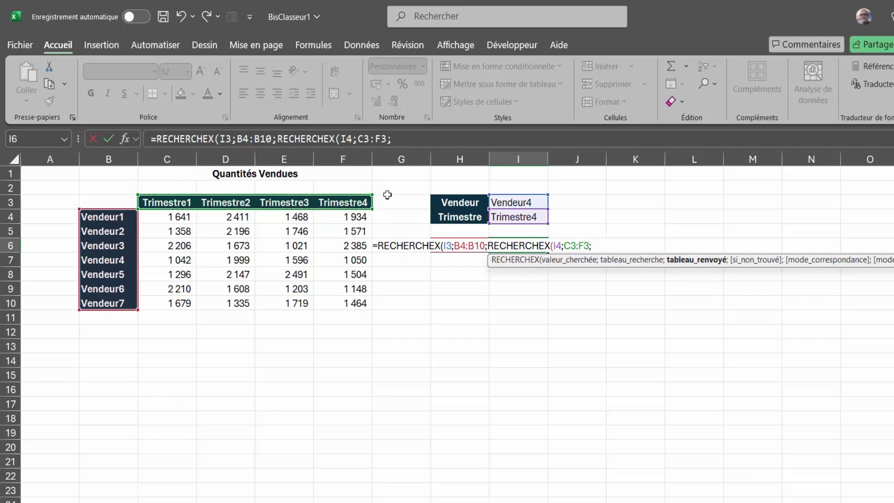
{"action": "left_click_drag", "start_coordinate": [173, 220], "coordinate": [348, 302]}
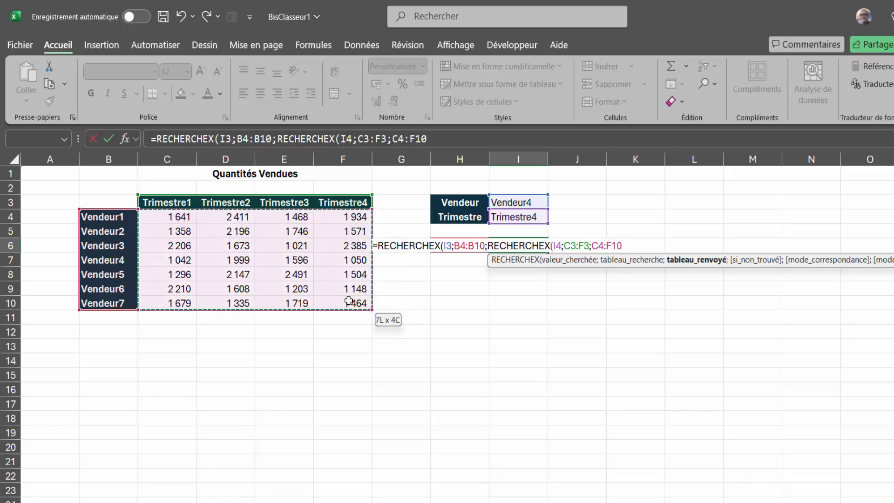
{"action": "type", "text": ")"}
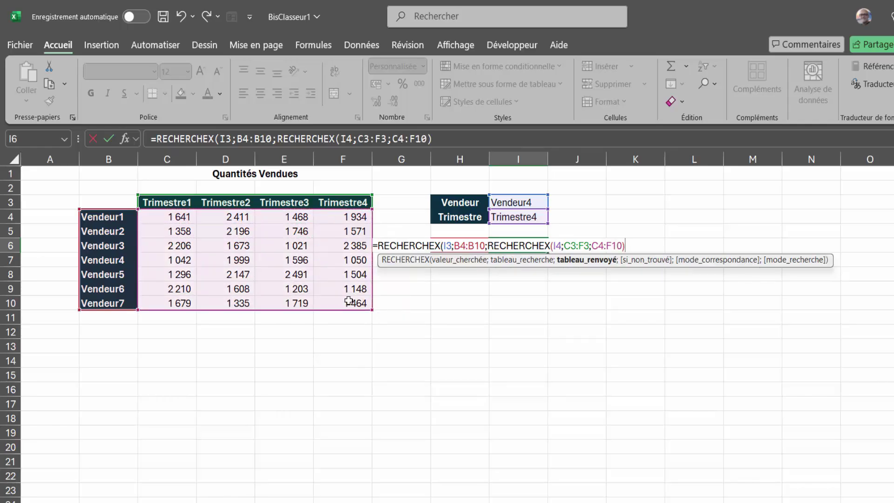
- Confirm the I6 formula and verify its 1 050 result against F7 in the Vendeur4 row
{"action": "key", "text": "Return"}
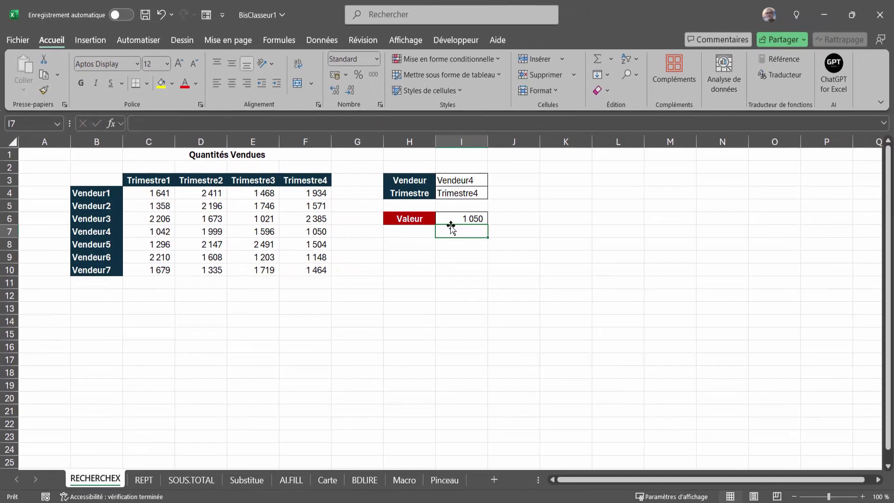
{"action": "left_click", "coordinate": [452, 223]}
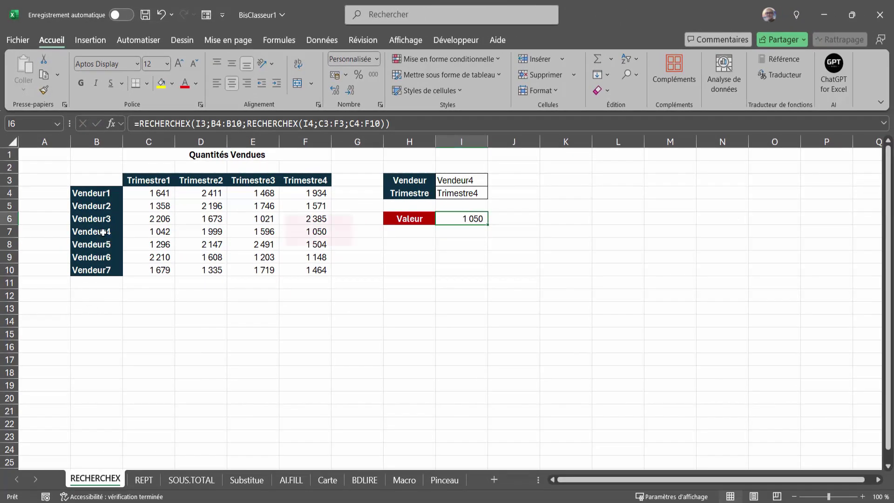
{"action": "left_click", "coordinate": [146, 232]}
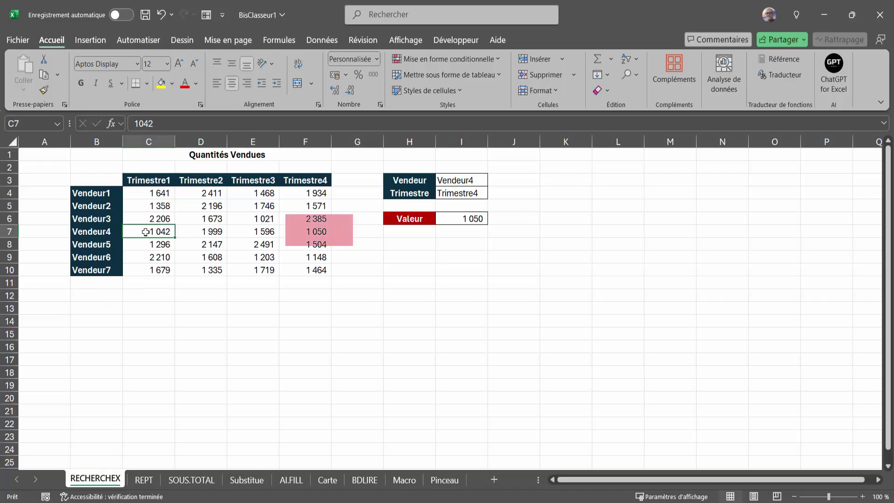
{"action": "key", "text": "Right"}
{"action": "key", "text": "Right"}
{"action": "key", "text": "Right"}
{"action": "key", "text": "Right"}
{"action": "key", "text": "Left"}
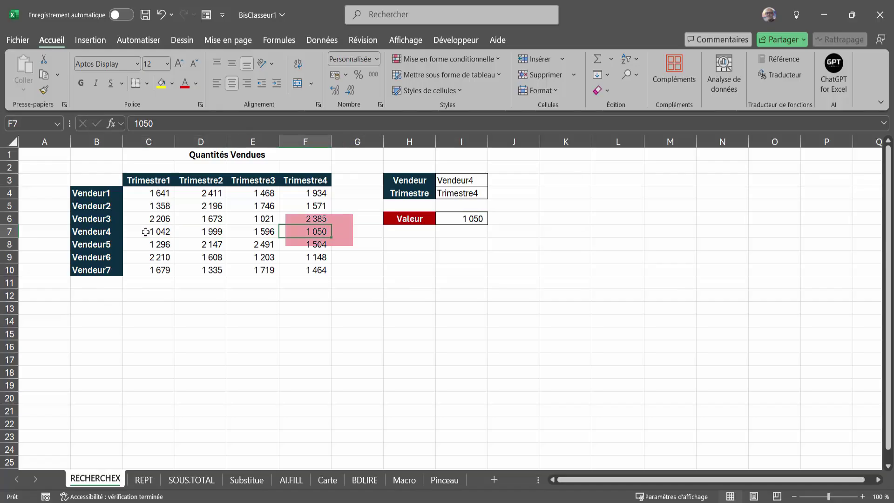
- Set the lookup inputs to Vendeur1 and Trimestre1, checking the 1 641 result against C4
{"action": "left_click", "coordinate": [459, 179]}
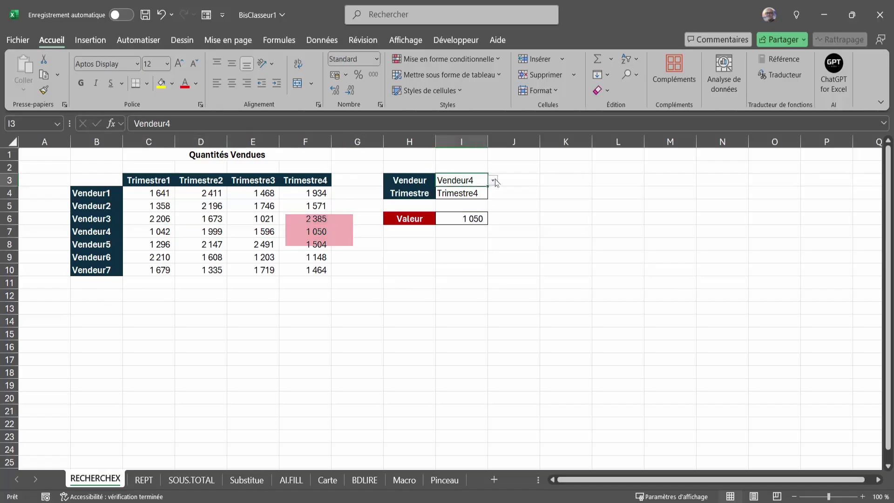
{"action": "left_click", "coordinate": [494, 181]}
{"action": "left_click", "coordinate": [462, 194]}
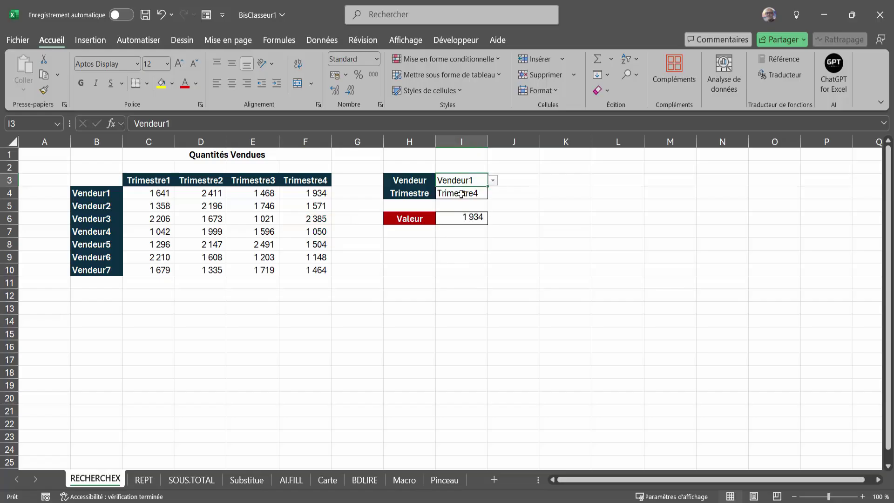
{"action": "left_click", "coordinate": [481, 194]}
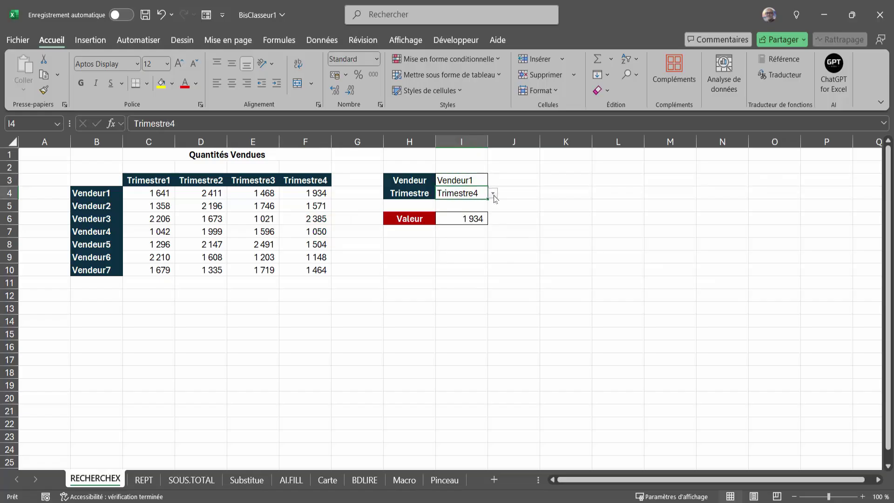
{"action": "left_click", "coordinate": [493, 194]}
{"action": "left_click", "coordinate": [454, 204]}
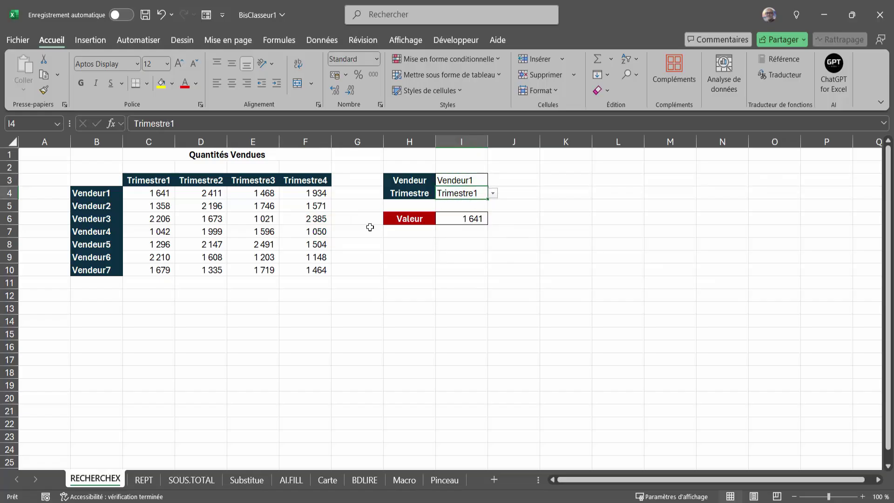
{"action": "left_click", "coordinate": [167, 196]}
{"action": "left_click", "coordinate": [472, 220]}
{"action": "left_click", "coordinate": [463, 284]}
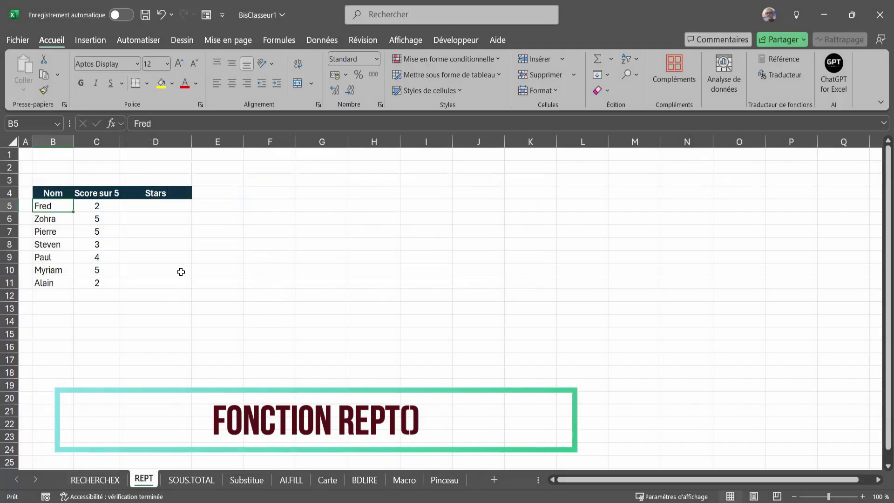
- On the REPT sheet, select Stars cells D5:D11, type =rept(" and bring up the emoji picker
{"action": "left_click_drag", "start_coordinate": [163, 205], "coordinate": [163, 285]}
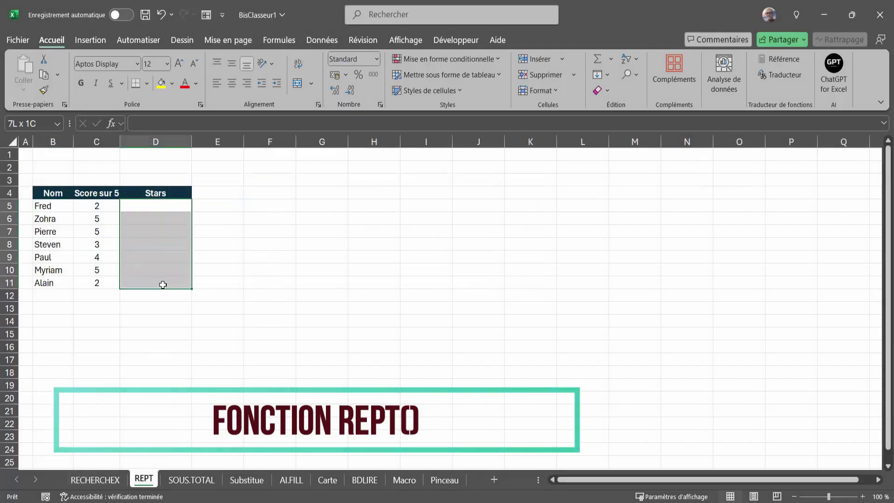
{"action": "left_click", "coordinate": [100, 206]}
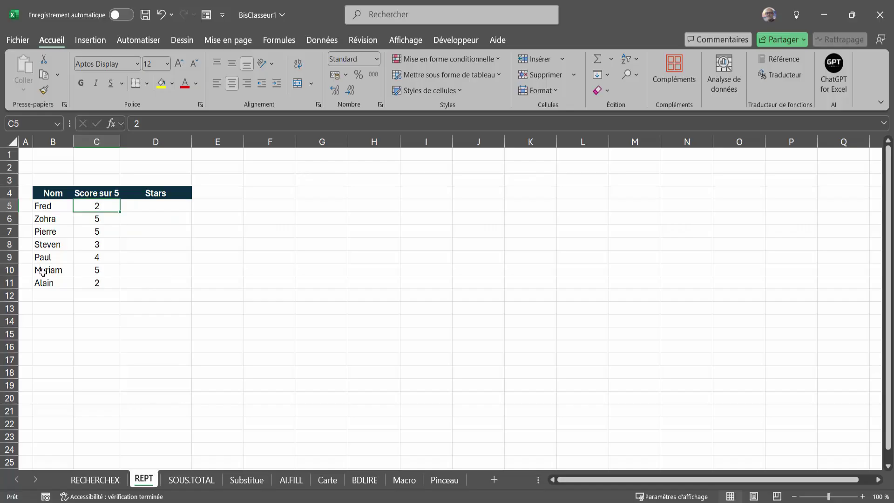
{"action": "left_click", "coordinate": [162, 210]}
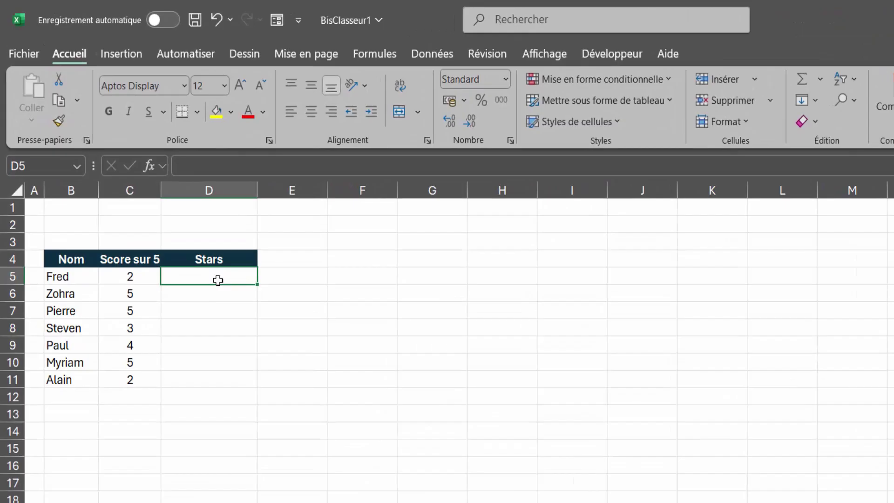
{"action": "left_click_drag", "start_coordinate": [217, 292], "coordinate": [209, 376]}
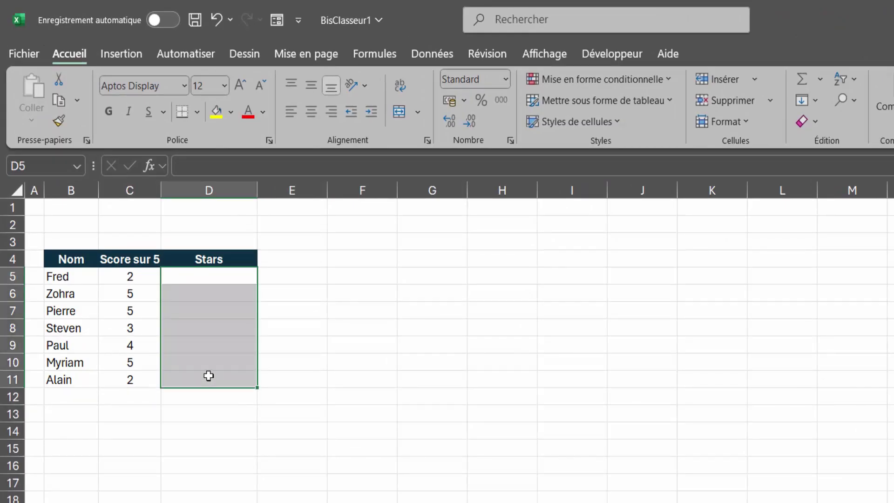
{"action": "type", "text": "=rept"}
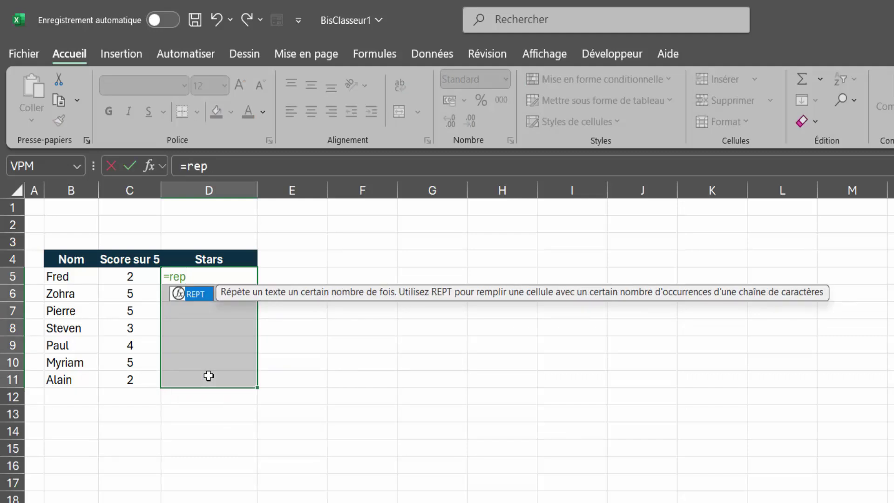
{"action": "type", "text": "("}
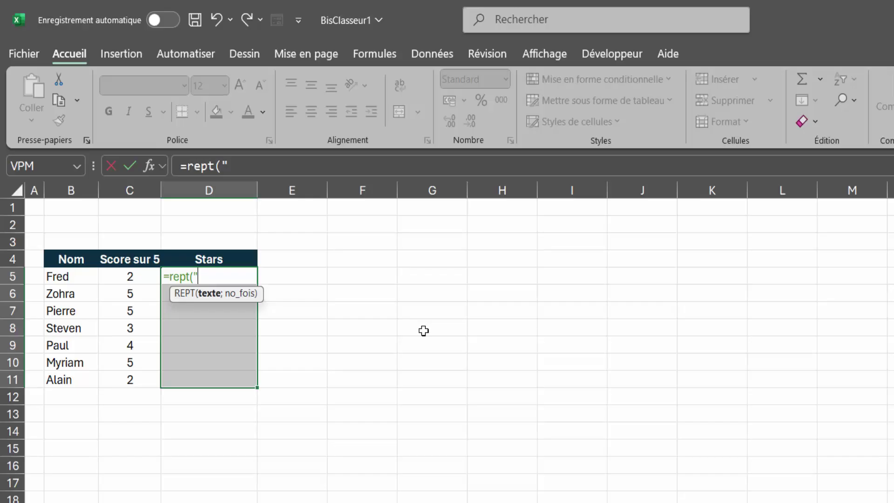
{"action": "key", "text": "super+semicolon"}
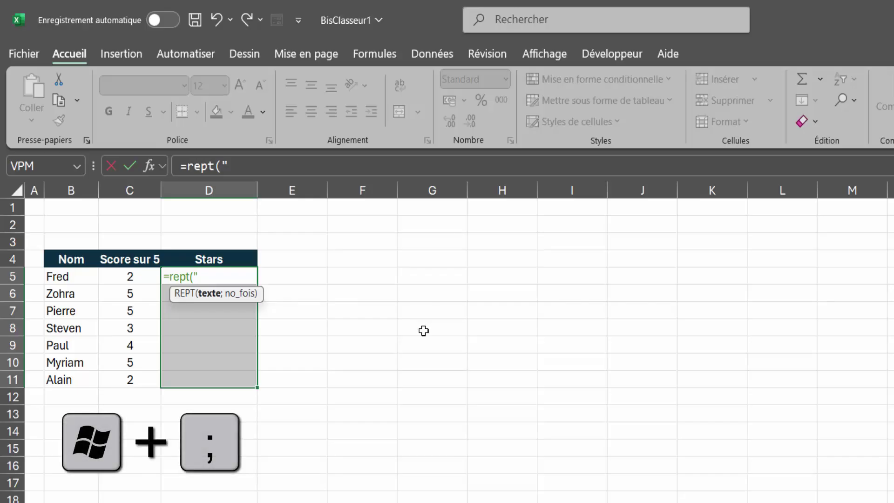
{"action": "key", "text": "super+semicolon"}
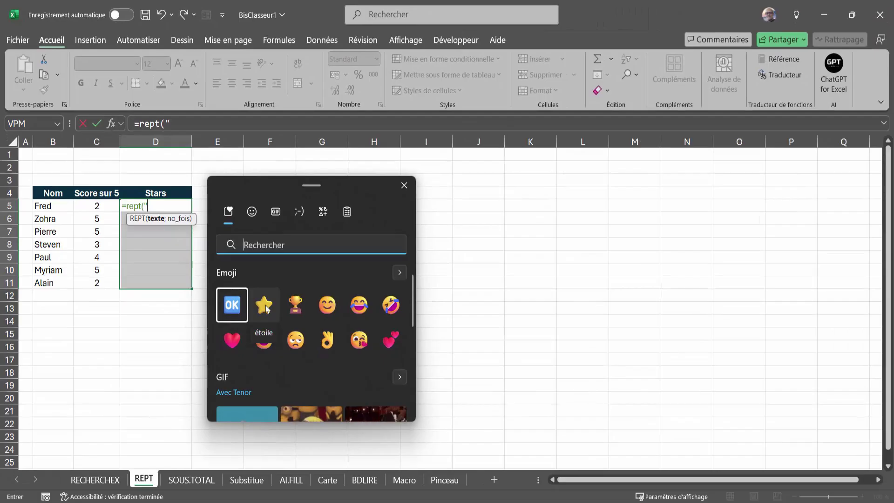
- Complete =REPT("⭐";C5) and fill it into all Stars cells D5:D11 at once
{"action": "left_click", "coordinate": [264, 306]}
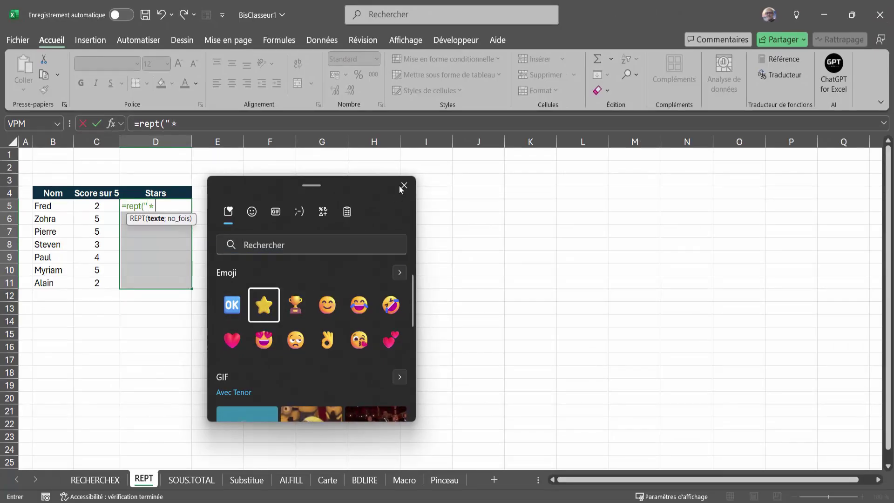
{"action": "left_click", "coordinate": [404, 185]}
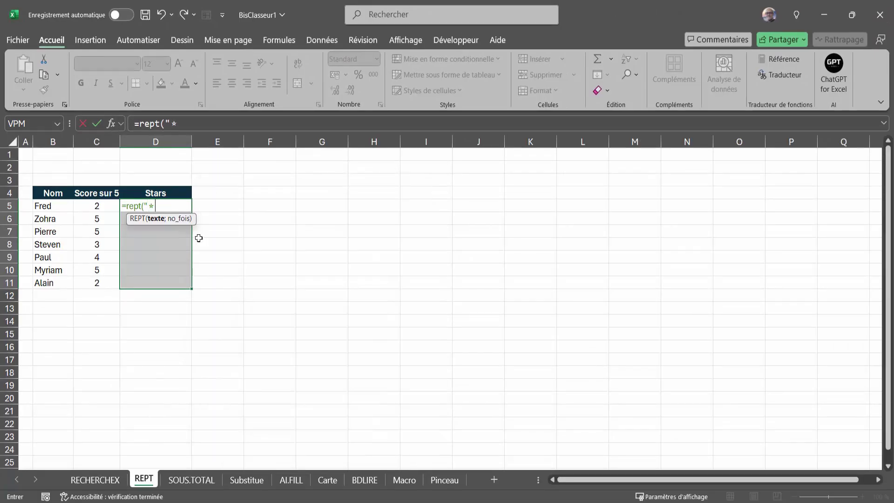
{"action": "type", "text": "\";"}
{"action": "left_click", "coordinate": [99, 205]}
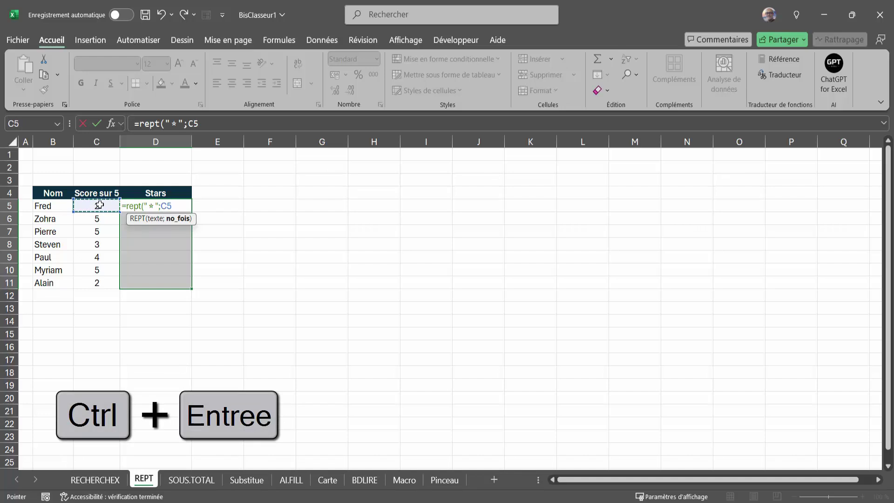
{"action": "key", "text": "ctrl+Return"}
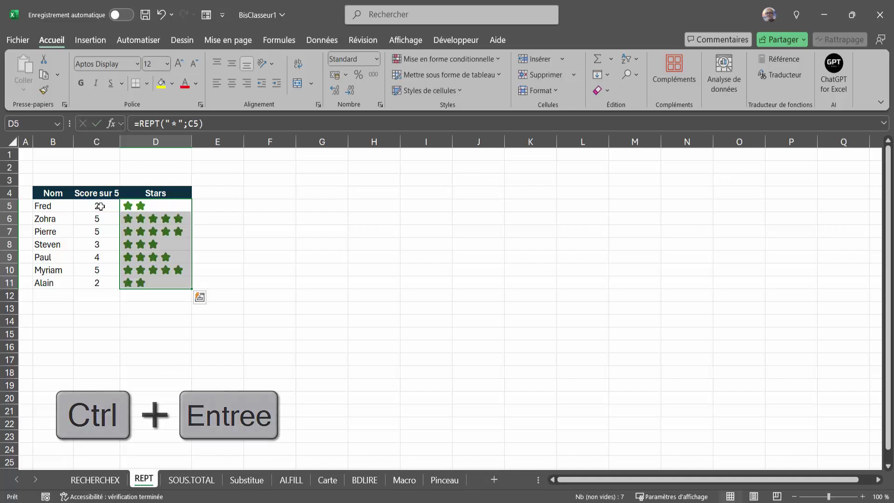
{"action": "left_click", "coordinate": [100, 206]}
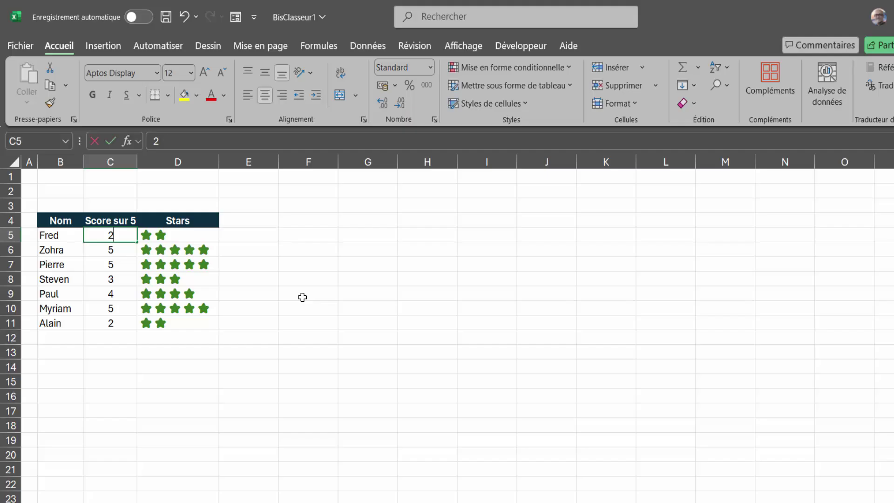
- Change the scores to 4 in C5 and 2 in C6 so their star counts update
{"action": "key", "text": "BackSpace"}
{"action": "type", "text": "4"}
{"action": "key", "text": "Return"}
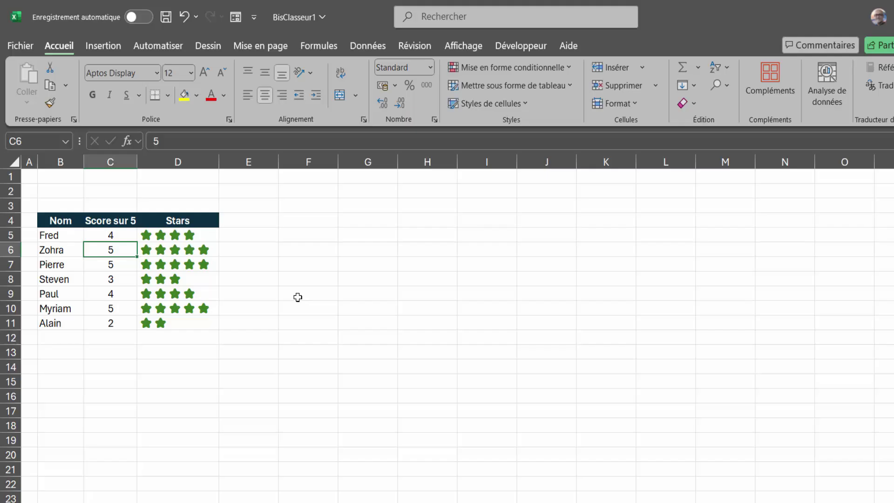
{"action": "type", "text": "2"}
{"action": "key", "text": "Return"}
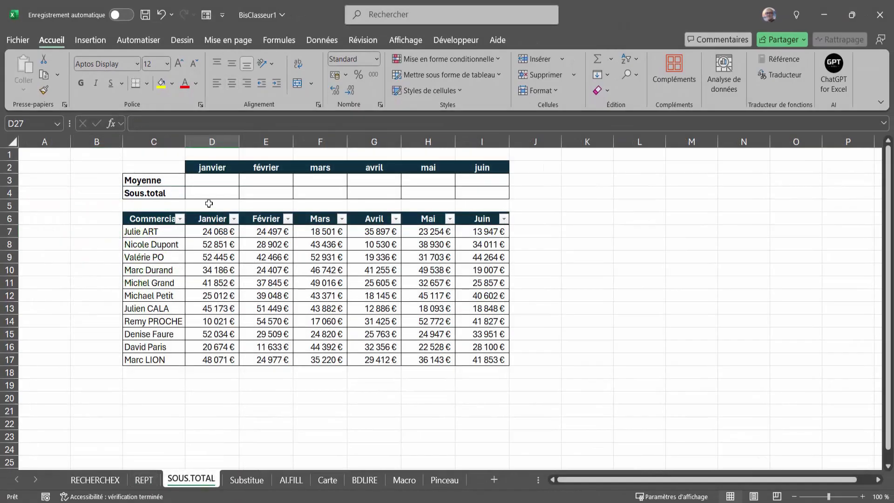
- Enter =MOYENNE(D7:D17) in D3 for a 36 944 € January average, then compare with the January sales selection
{"action": "left_click", "coordinate": [214, 180]}
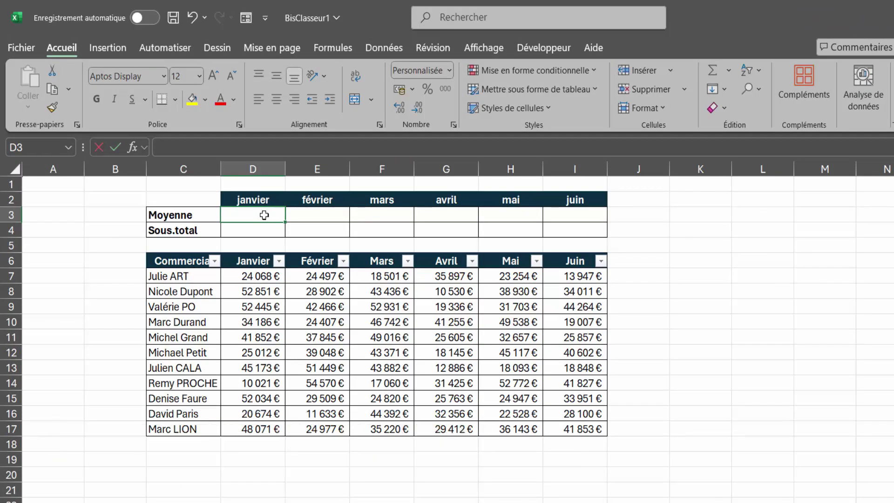
{"action": "type", "text": "=moye"}
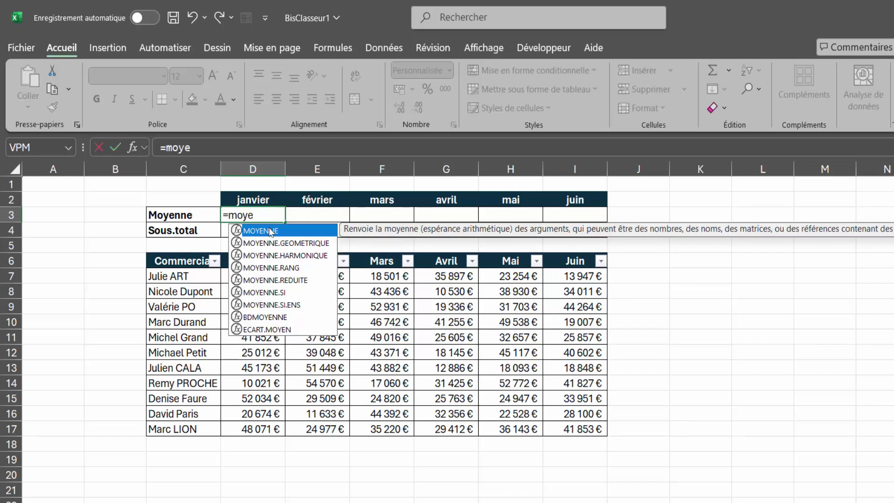
{"action": "double_click", "coordinate": [270, 231]}
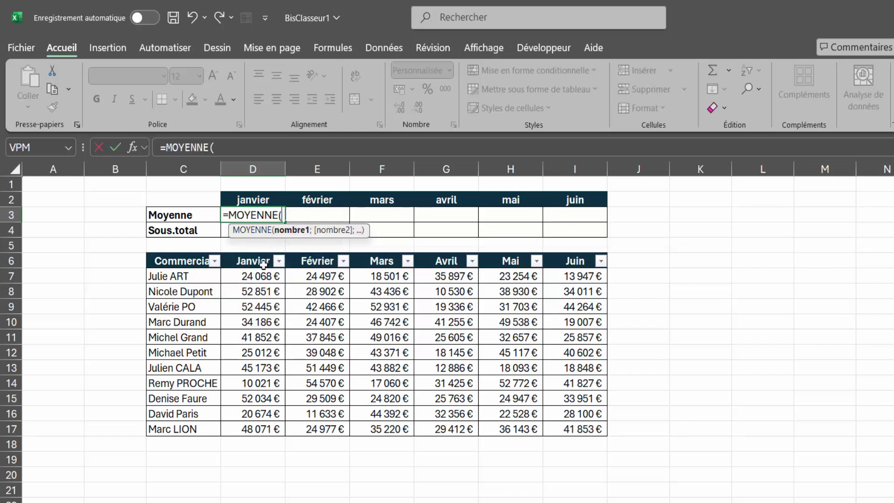
{"action": "left_click_drag", "start_coordinate": [260, 276], "coordinate": [264, 423]}
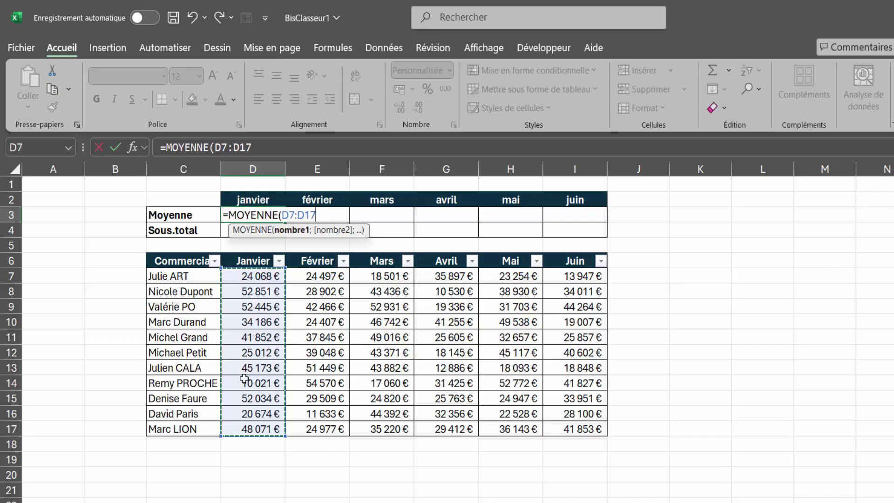
{"action": "key", "text": "Return"}
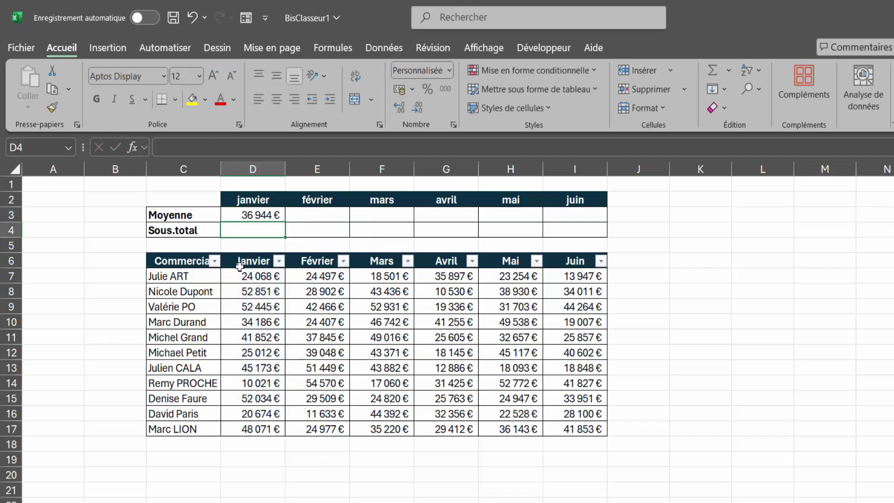
{"action": "left_click", "coordinate": [249, 215]}
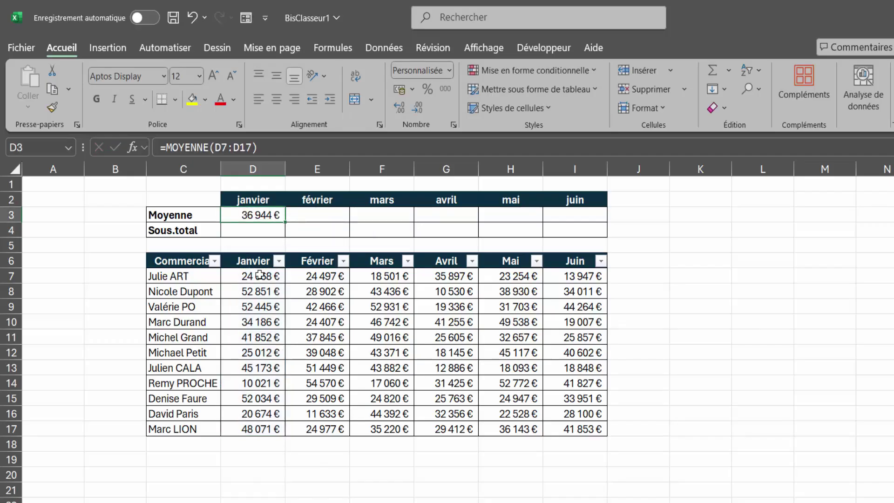
{"action": "left_click_drag", "start_coordinate": [242, 275], "coordinate": [268, 424]}
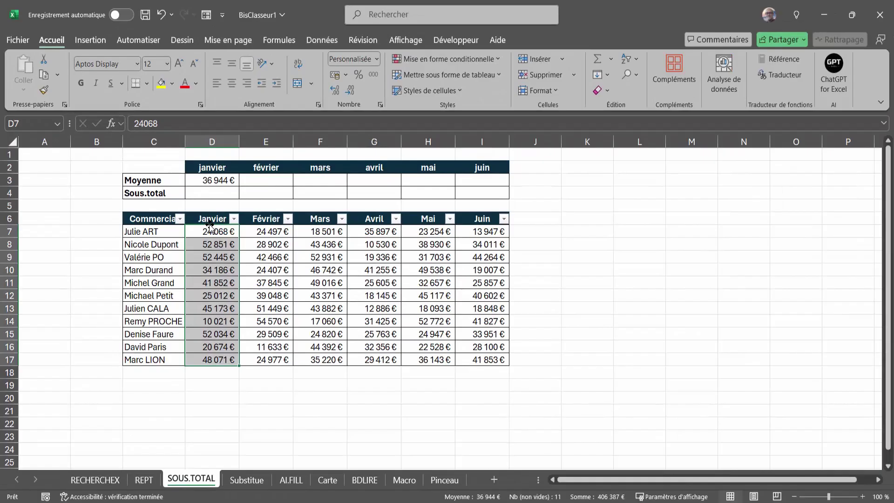
{"action": "left_click", "coordinate": [210, 221]}
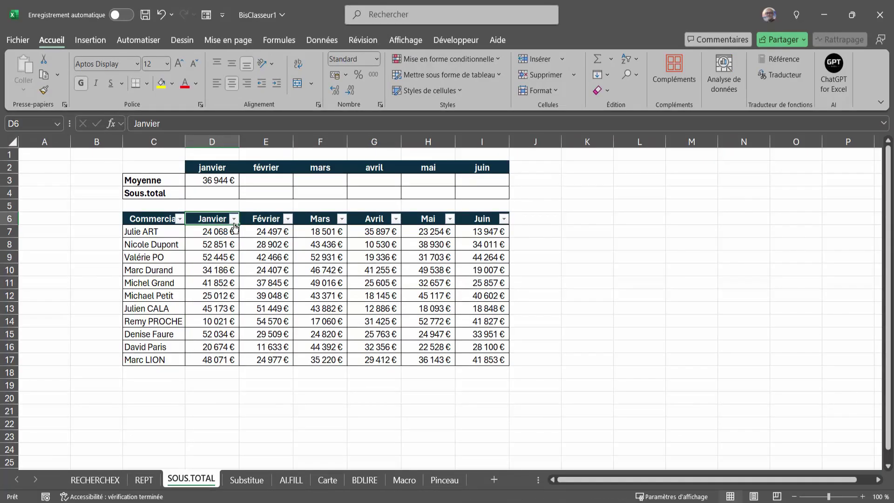
{"action": "left_click", "coordinate": [180, 219]}
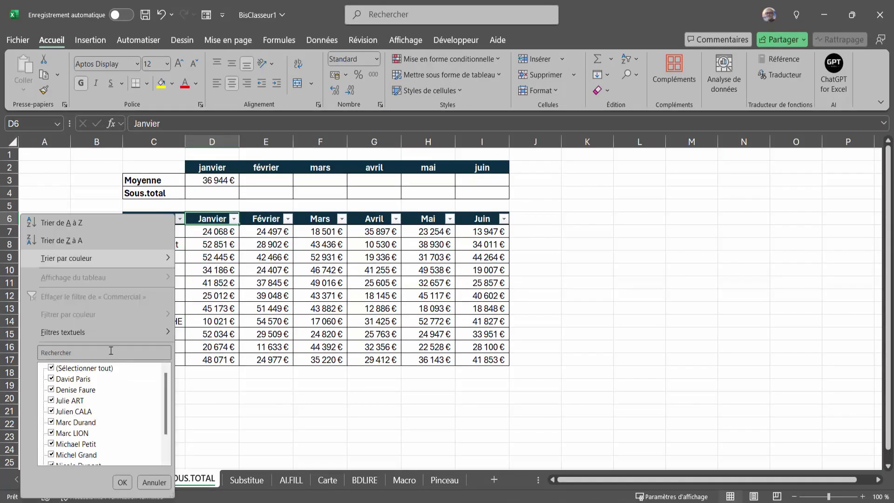
{"action": "left_click", "coordinate": [52, 369]}
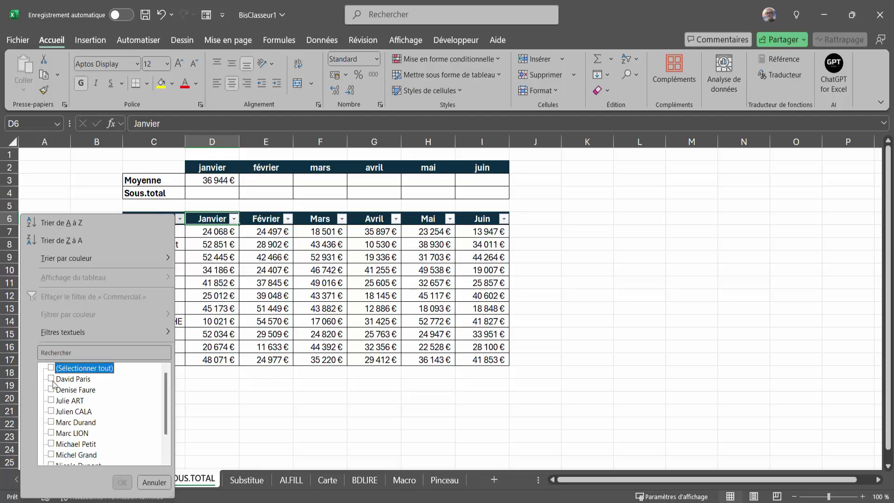
{"action": "left_click", "coordinate": [52, 379]}
{"action": "left_click", "coordinate": [52, 390]}
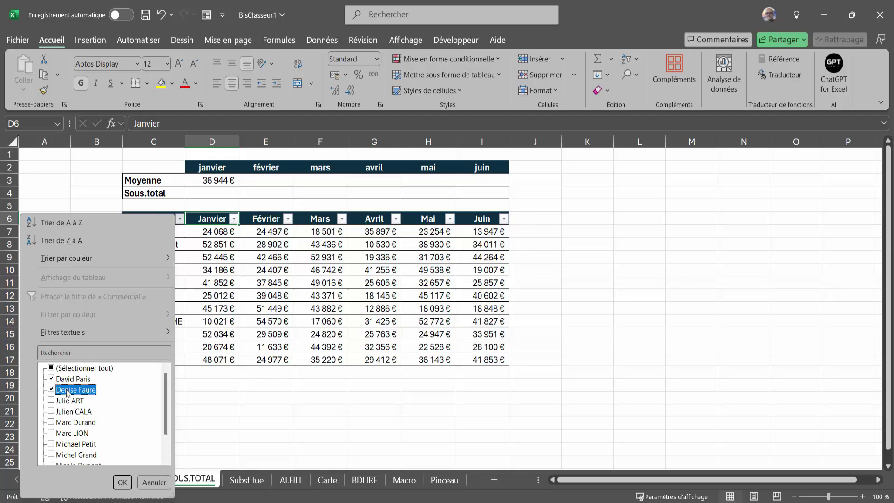
{"action": "left_click", "coordinate": [122, 482]}
{"action": "left_click", "coordinate": [214, 180]}
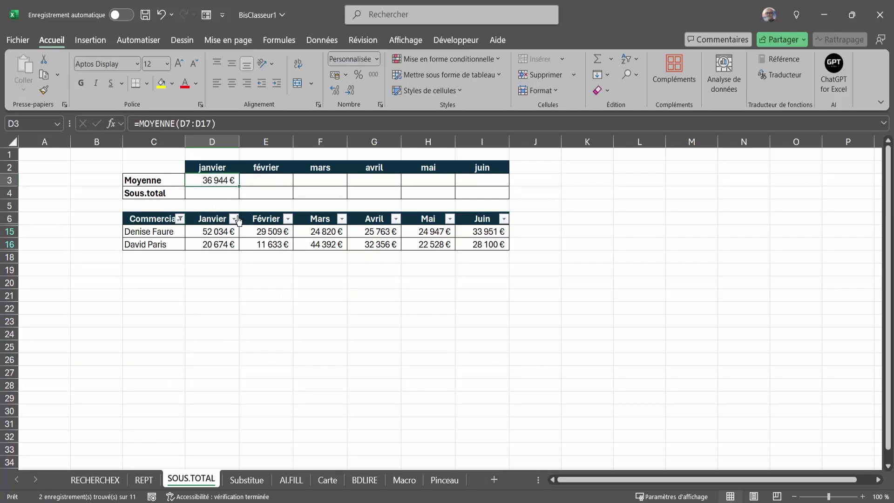
{"action": "left_click", "coordinate": [181, 220]}
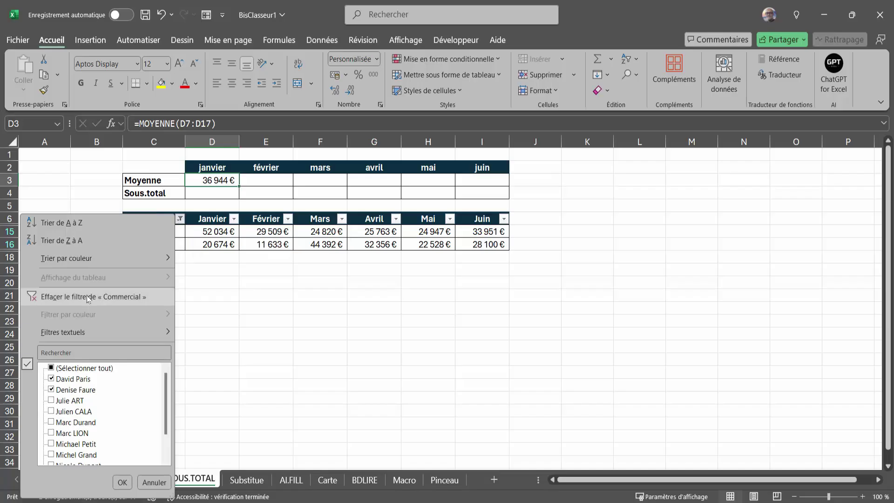
{"action": "left_click", "coordinate": [92, 298]}
{"action": "left_click", "coordinate": [221, 194]}
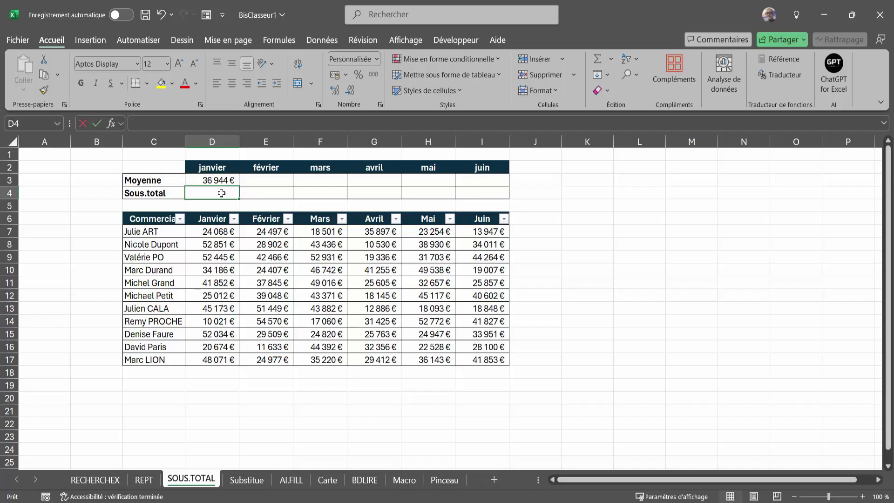
- Enter =SOUS.TOTAL(1;D7:D17) in D4, returning the filter-aware January average of 36 944 €
{"action": "type", "text": "=sous.to"}
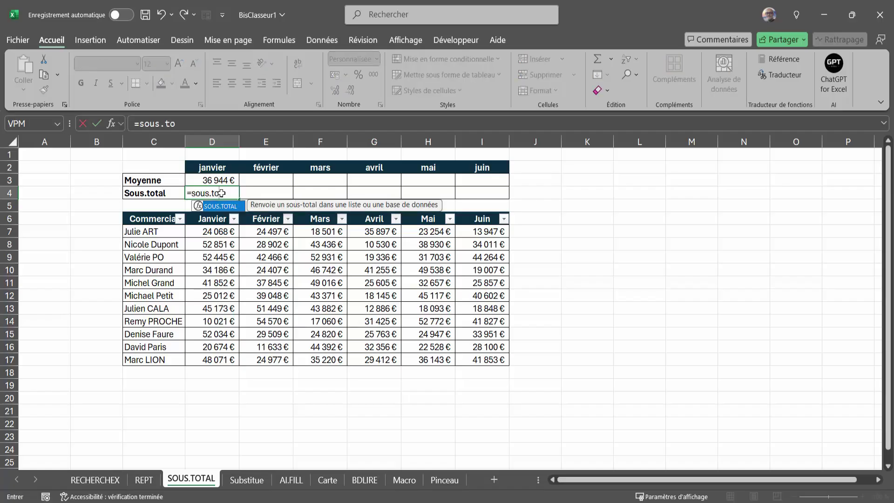
{"action": "double_click", "coordinate": [223, 206]}
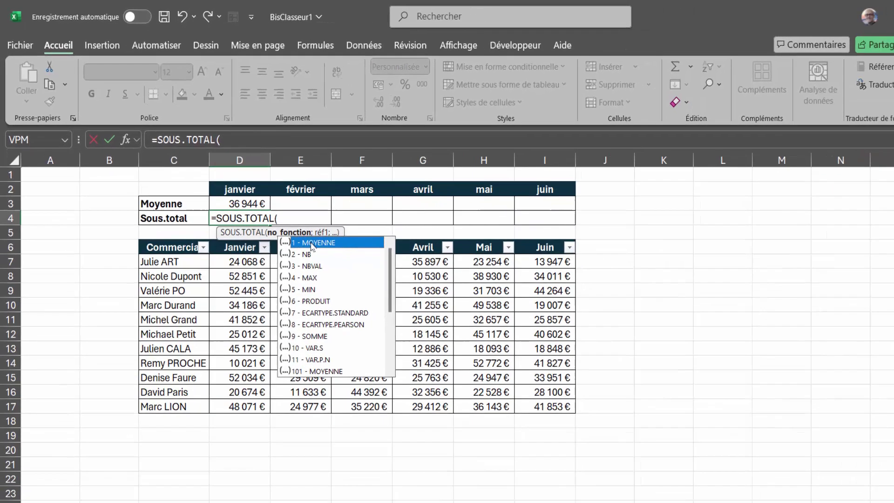
{"action": "double_click", "coordinate": [367, 285]}
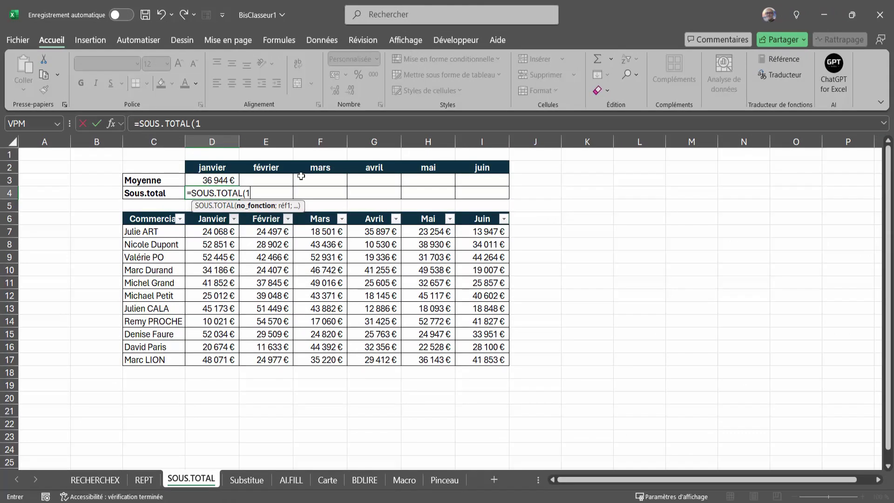
{"action": "type", "text": ";"}
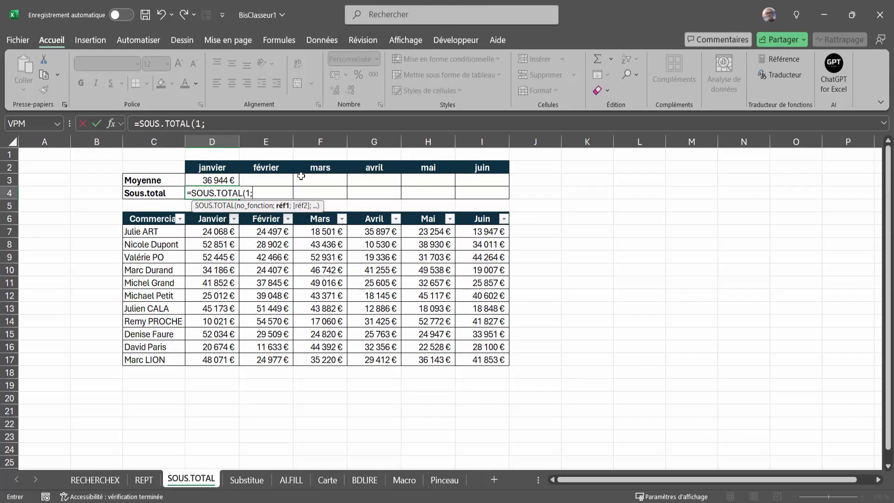
{"action": "left_click_drag", "start_coordinate": [216, 232], "coordinate": [218, 361]}
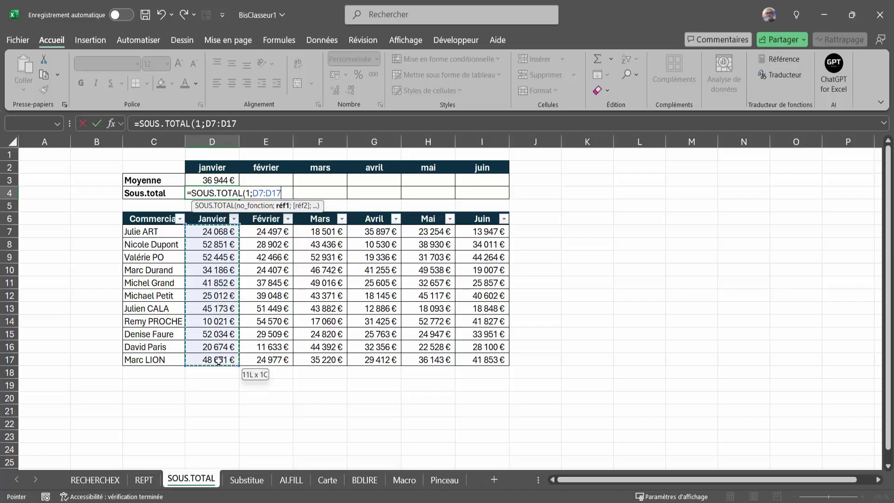
{"action": "type", "text": ")"}
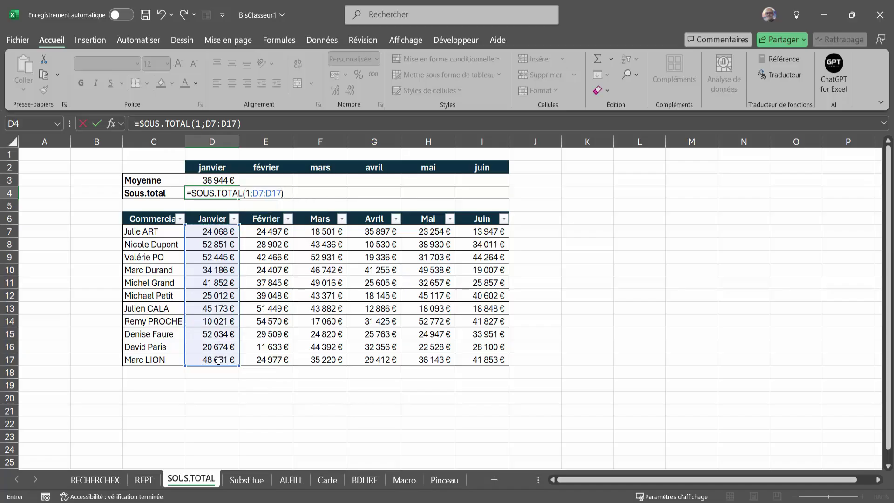
{"action": "key", "text": "Return"}
{"action": "key", "text": "Up"}
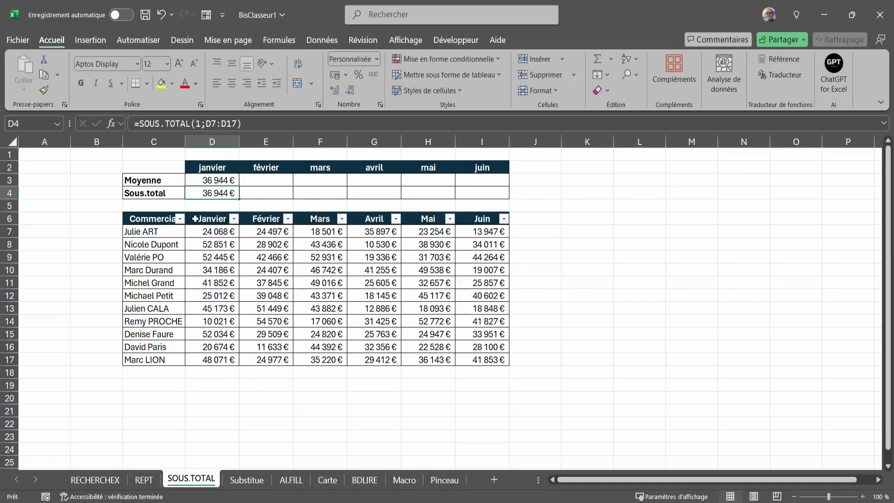
- Filter the Commercial column to two salespeople and check that D4 shows 36 354 €
{"action": "left_click", "coordinate": [211, 180]}
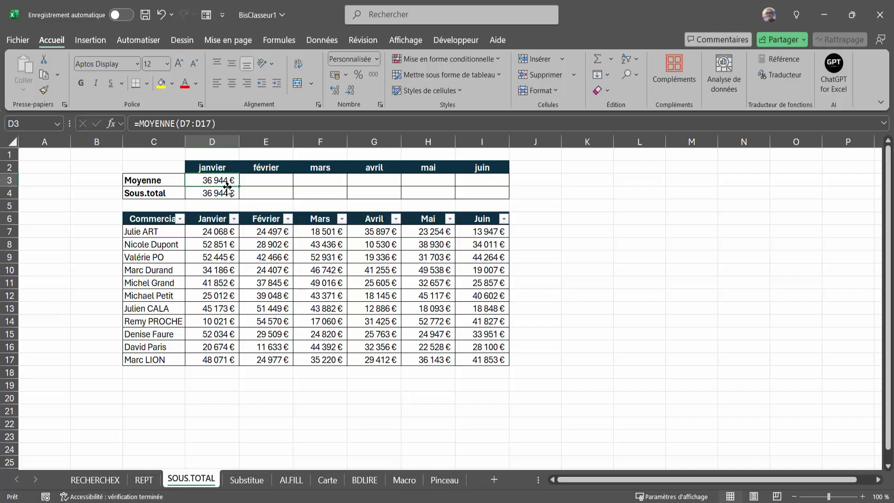
{"action": "left_click", "coordinate": [180, 219]}
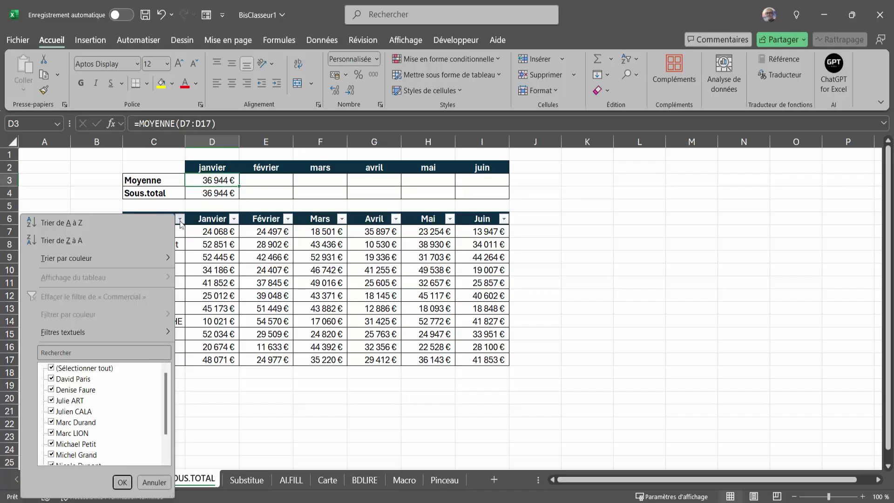
{"action": "left_click", "coordinate": [52, 368]}
{"action": "left_click", "coordinate": [51, 379]}
{"action": "left_click", "coordinate": [51, 389]}
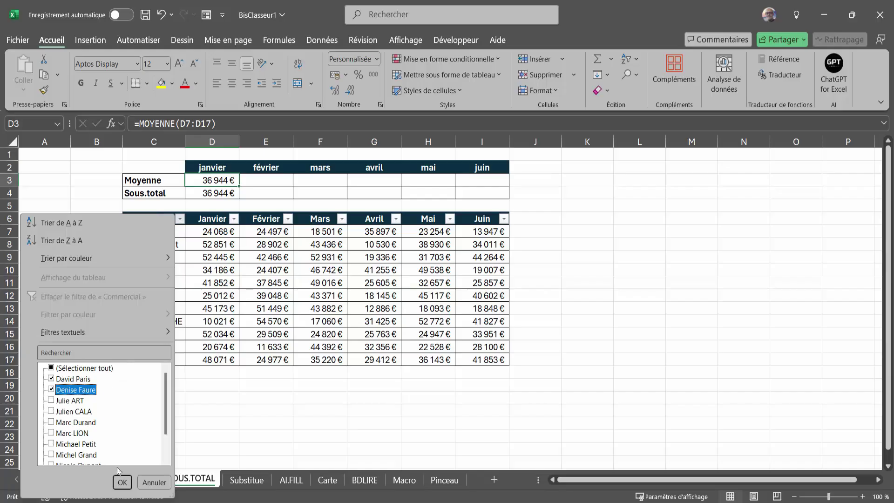
{"action": "left_click", "coordinate": [122, 483]}
{"action": "left_click", "coordinate": [215, 193]}
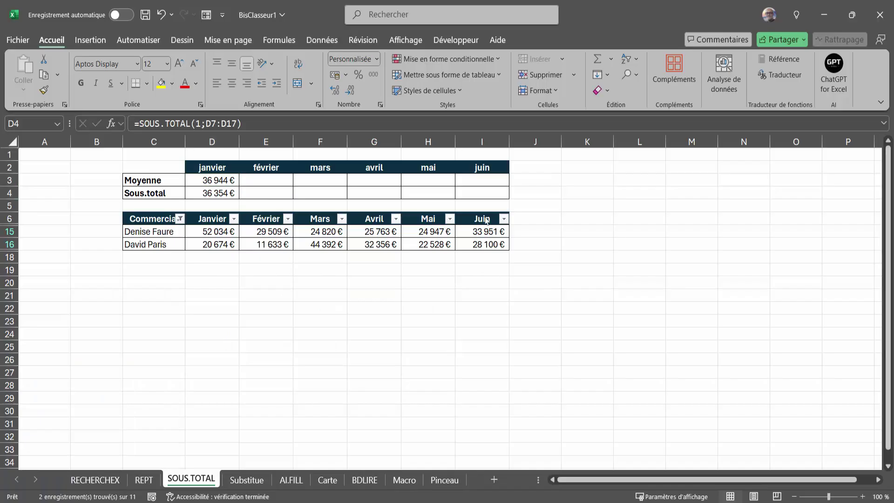
{"action": "left_click_drag", "start_coordinate": [216, 232], "coordinate": [214, 243]}
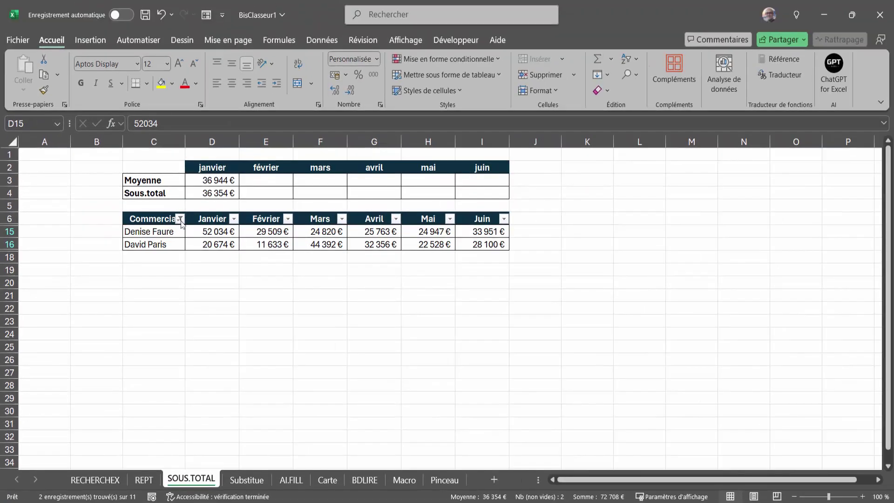
- Clear the Commercial filter so every salesperson is shown again, then recheck D4
{"action": "left_click", "coordinate": [181, 220]}
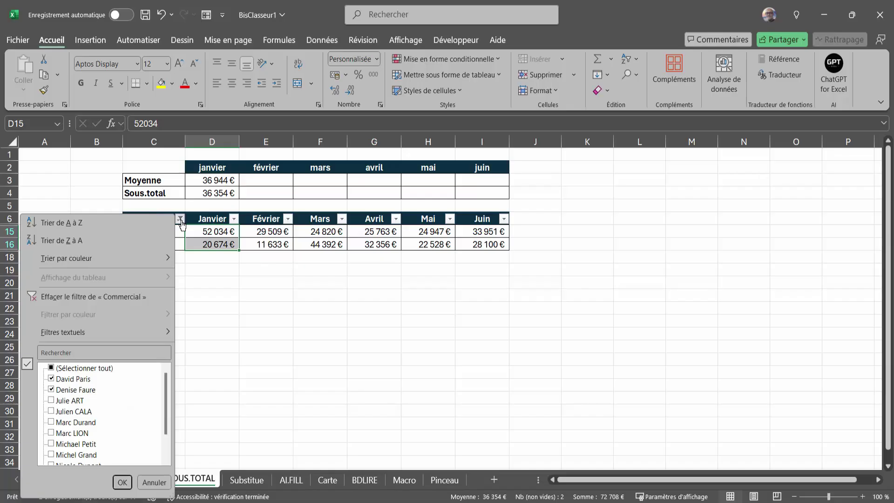
{"action": "left_click", "coordinate": [51, 368]}
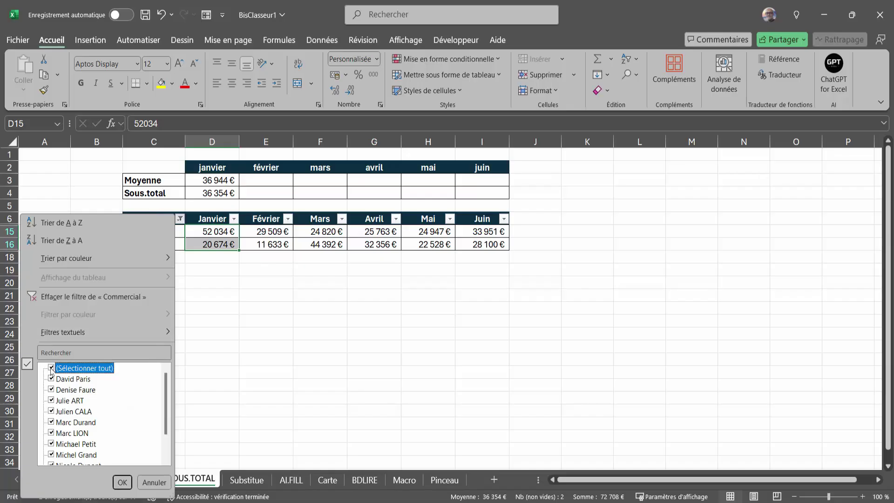
{"action": "left_click", "coordinate": [122, 483]}
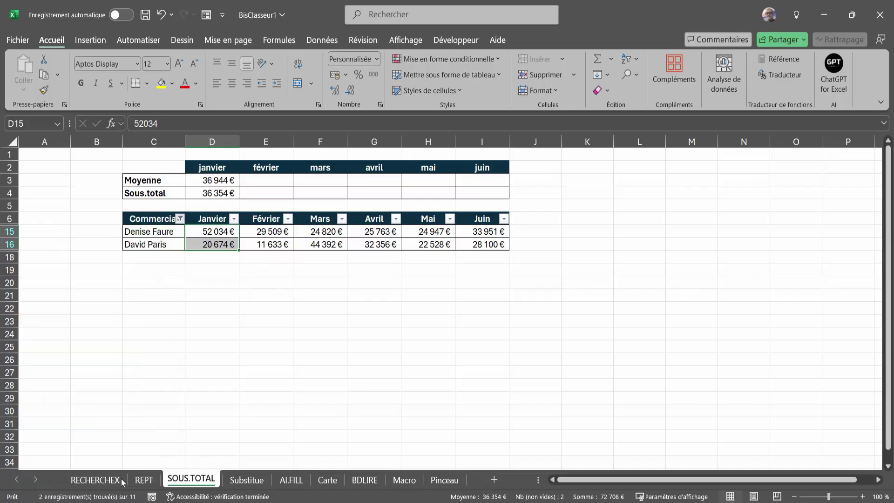
{"action": "left_click", "coordinate": [216, 194]}
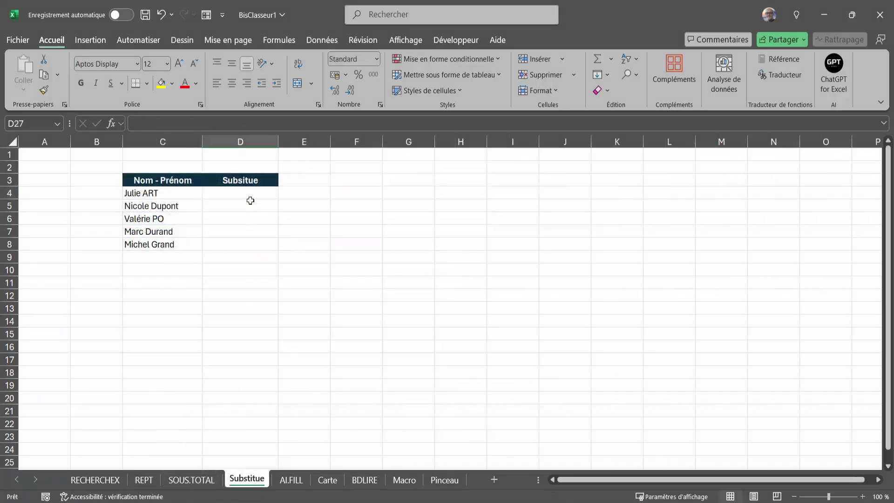
- Fill D4:D8 with =SUBSTITUE(C4;" ";" - ";1) so each name reads first name - last name
{"action": "left_click", "coordinate": [155, 192]}
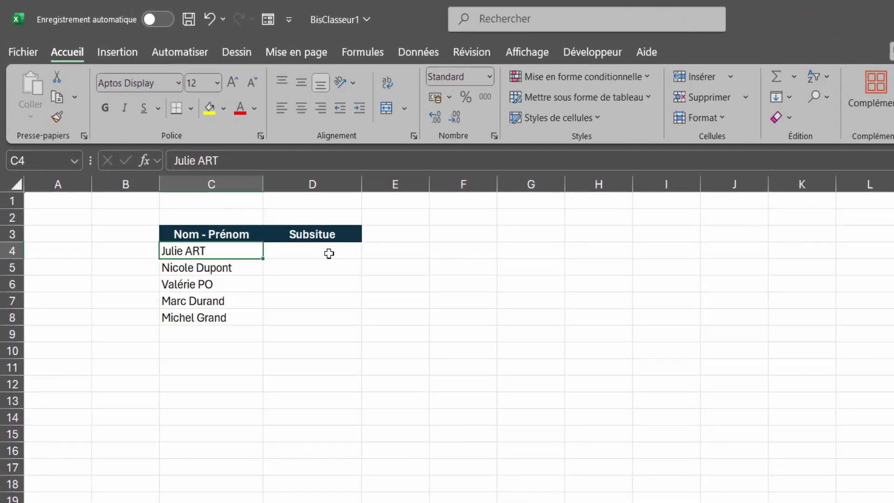
{"action": "left_click_drag", "start_coordinate": [329, 253], "coordinate": [320, 323]}
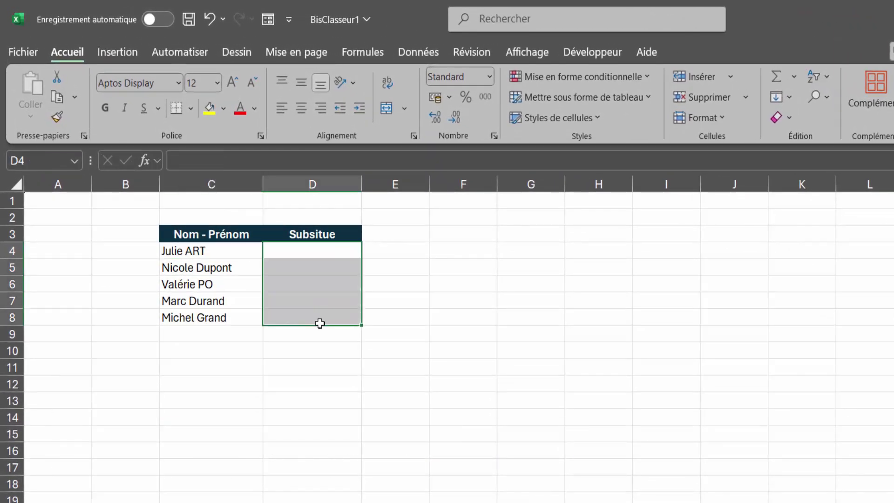
{"action": "type", "text": "=SUB"}
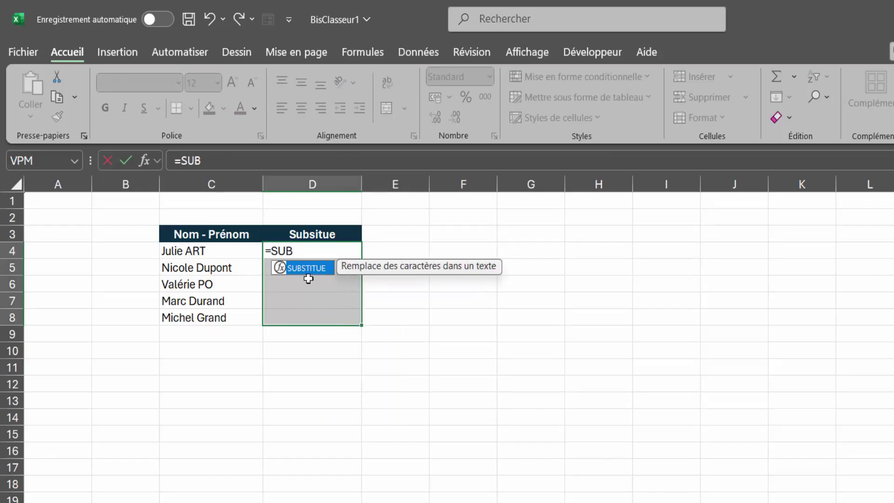
{"action": "double_click", "coordinate": [308, 268]}
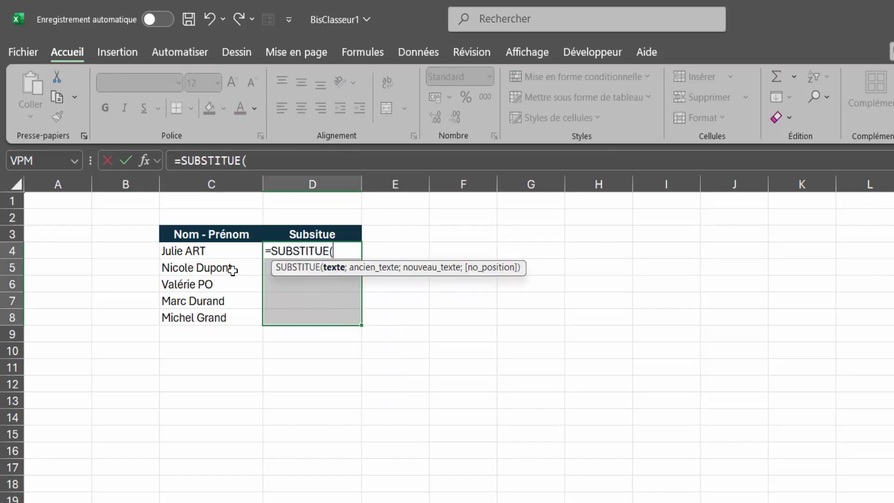
{"action": "left_click", "coordinate": [182, 253]}
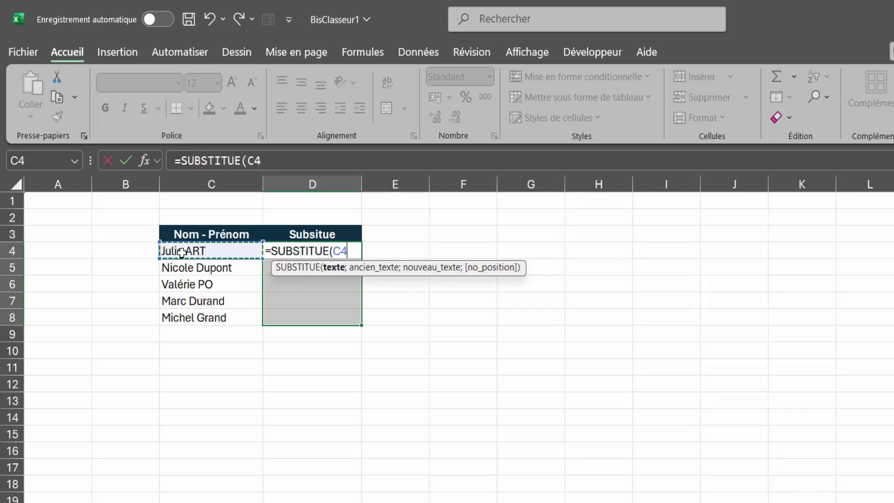
{"action": "type", "text": "."}
{"action": "type", "text": ";"}
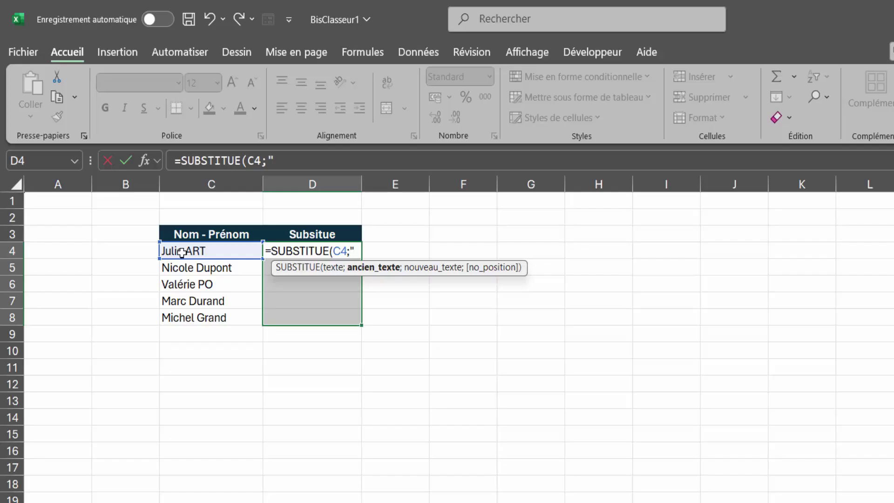
{"action": "type", "text": ";\" - "}
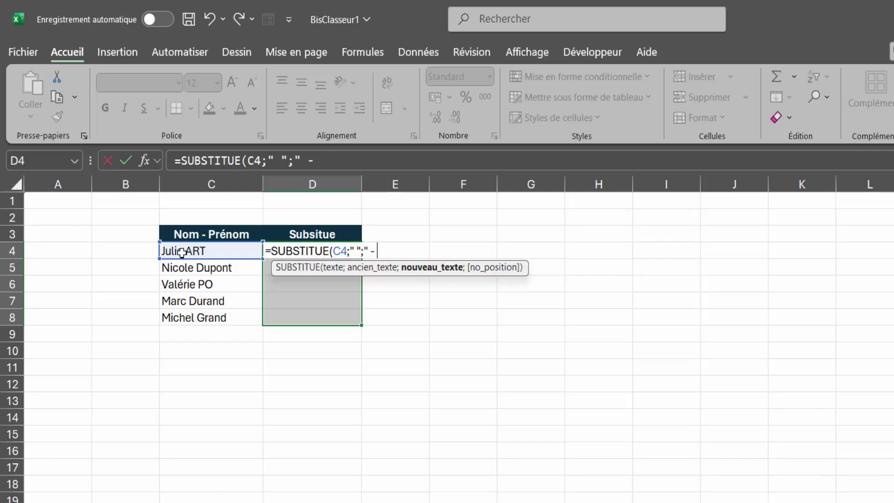
{"action": "type", "text": "\";"}
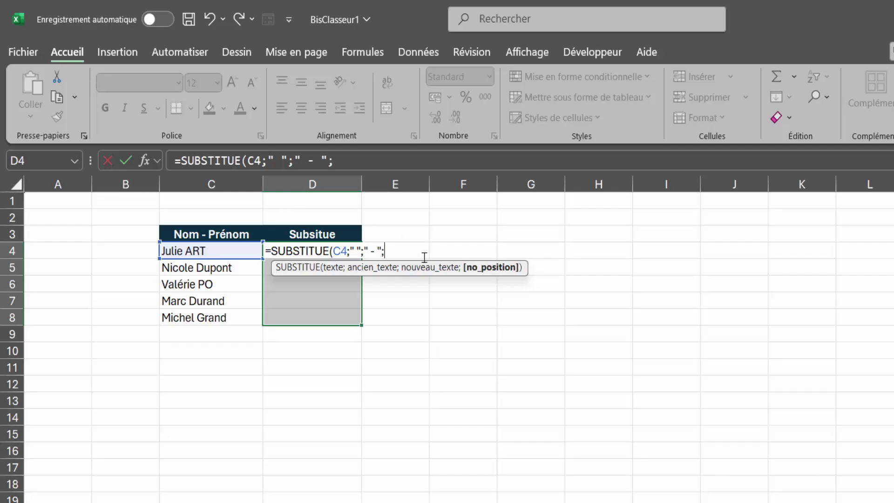
{"action": "type", "text": "1)"}
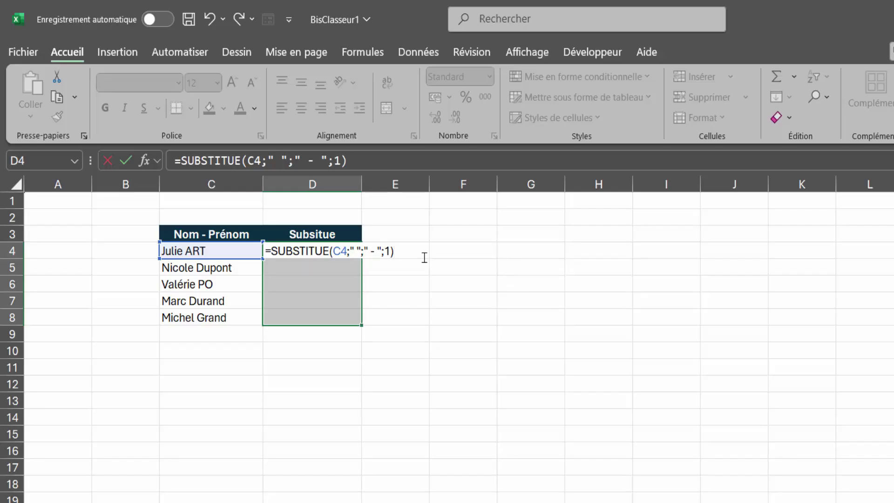
{"action": "key", "text": "ctrl+Return"}
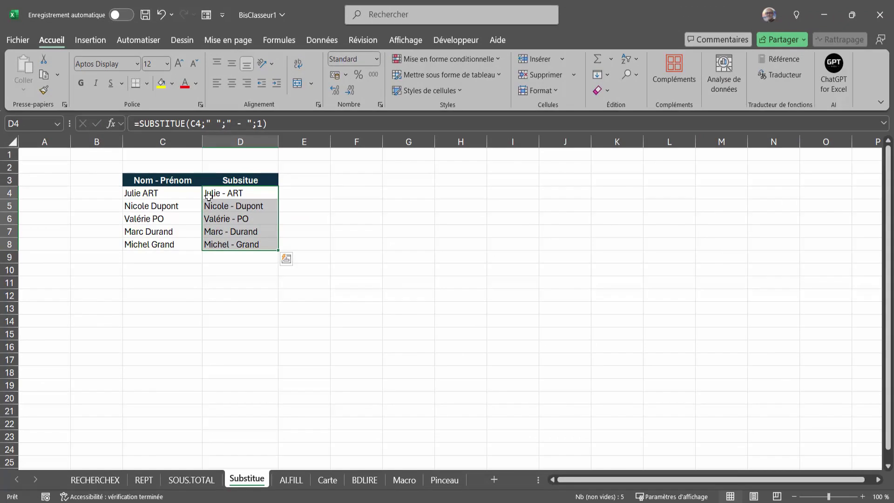
{"action": "left_click", "coordinate": [228, 193]}
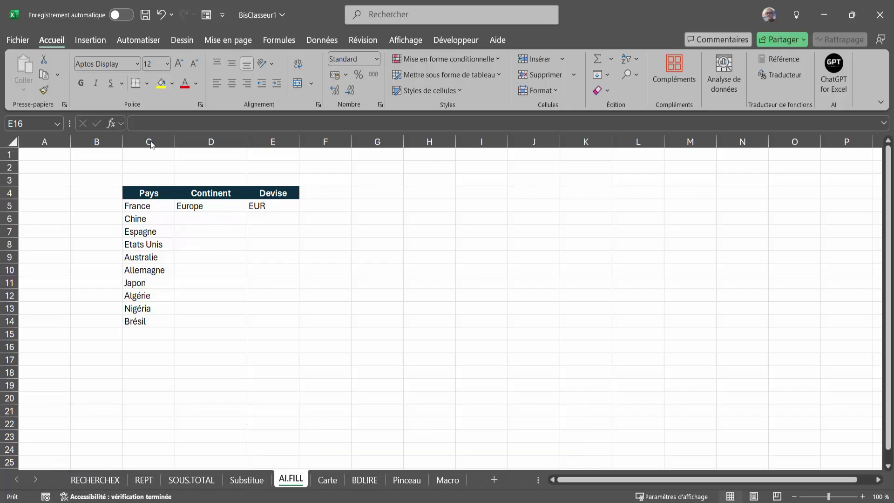
- Enter =AI.FILL(C4:E5;C6:C14) in D6, using the France row as the example
{"action": "left_click", "coordinate": [199, 218]}
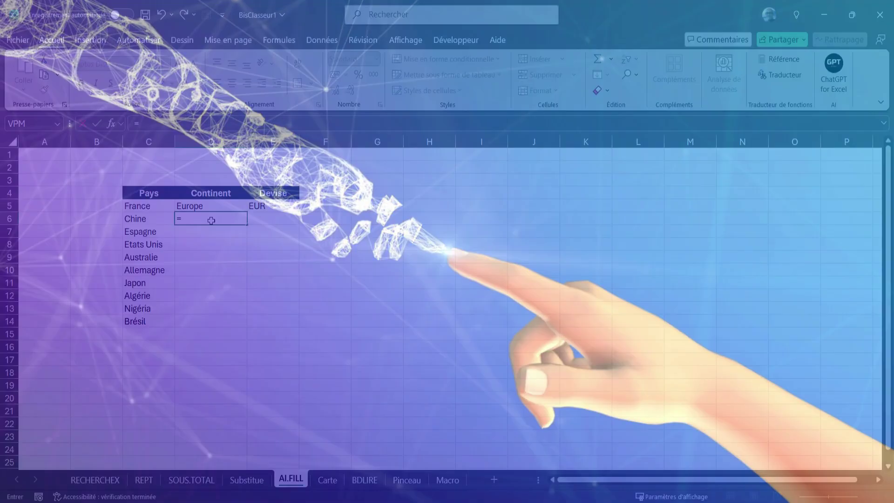
{"action": "type", "text": "AI."}
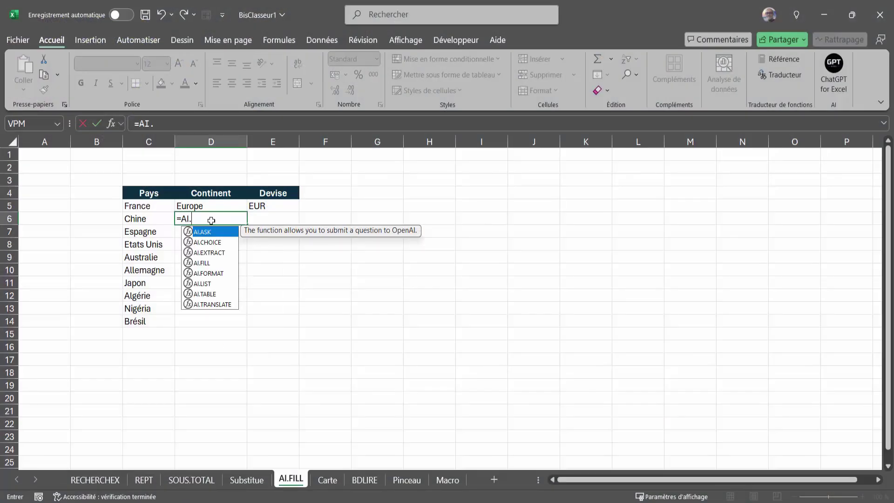
{"action": "type", "text": "F"}
{"action": "double_click", "coordinate": [205, 235]}
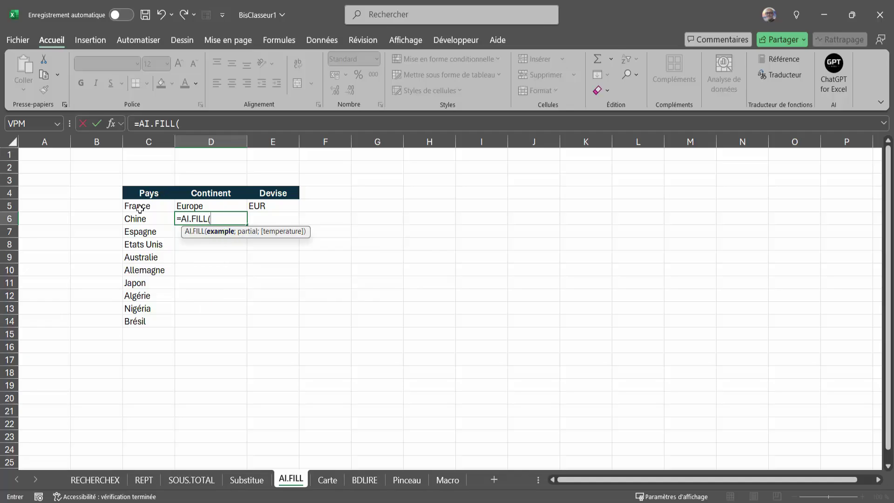
{"action": "left_click_drag", "start_coordinate": [139, 208], "coordinate": [264, 191]}
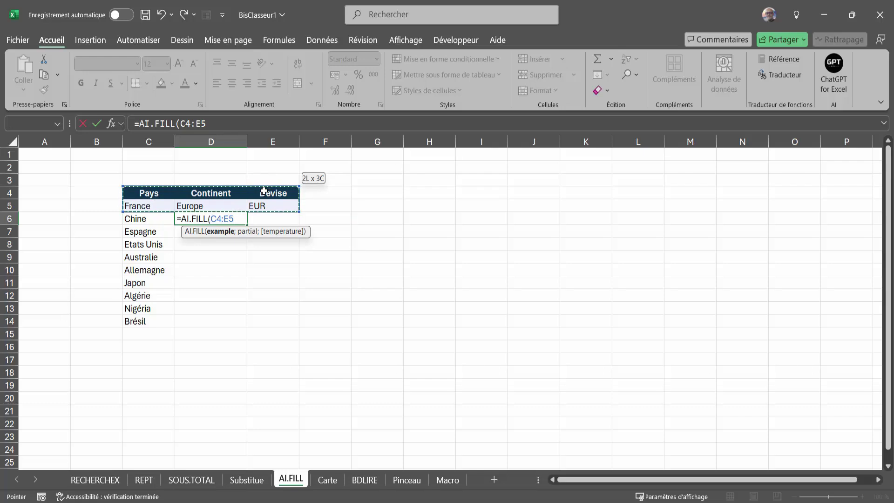
{"action": "type", "text": ";"}
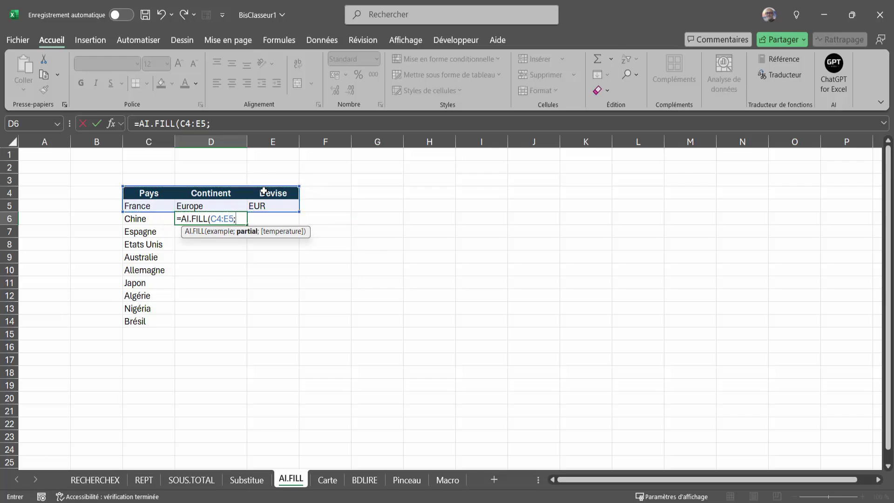
{"action": "left_click_drag", "start_coordinate": [144, 218], "coordinate": [148, 319]}
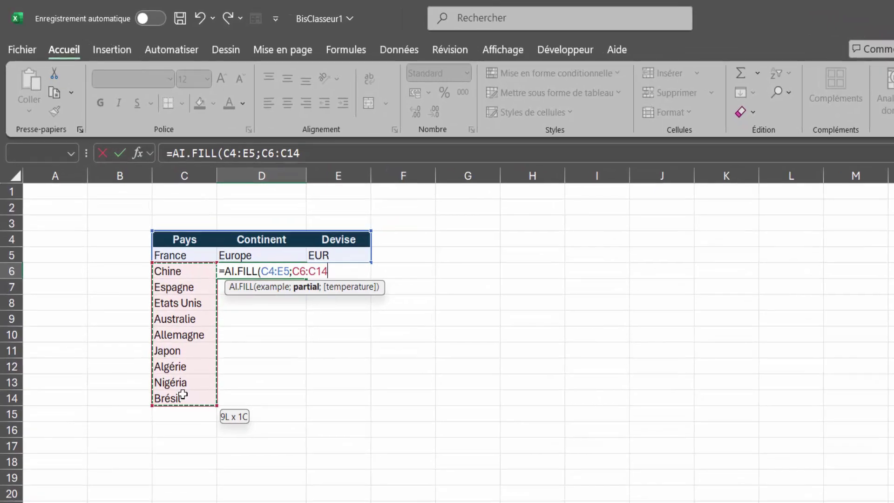
{"action": "type", "text": ")"}
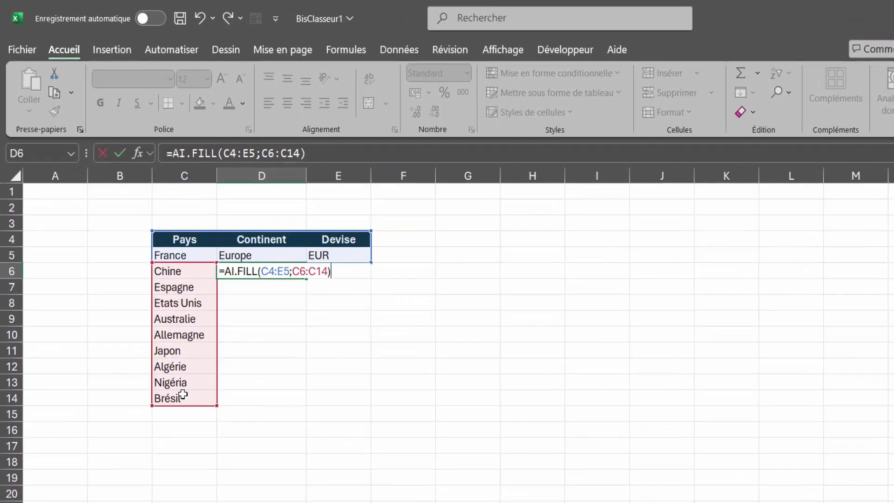
{"action": "key", "text": "Return"}
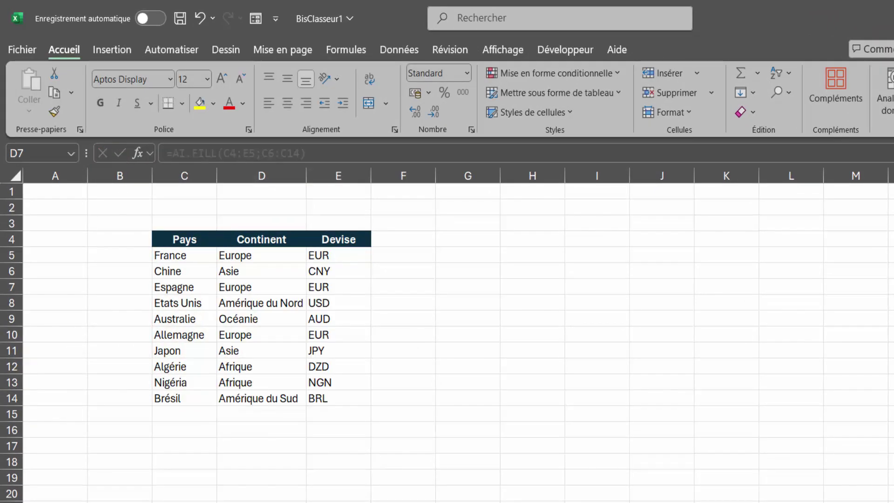
- Inspect D6, C6 and E6 to confirm the Continent and Devise results spill correctly
{"action": "left_click", "coordinate": [237, 274]}
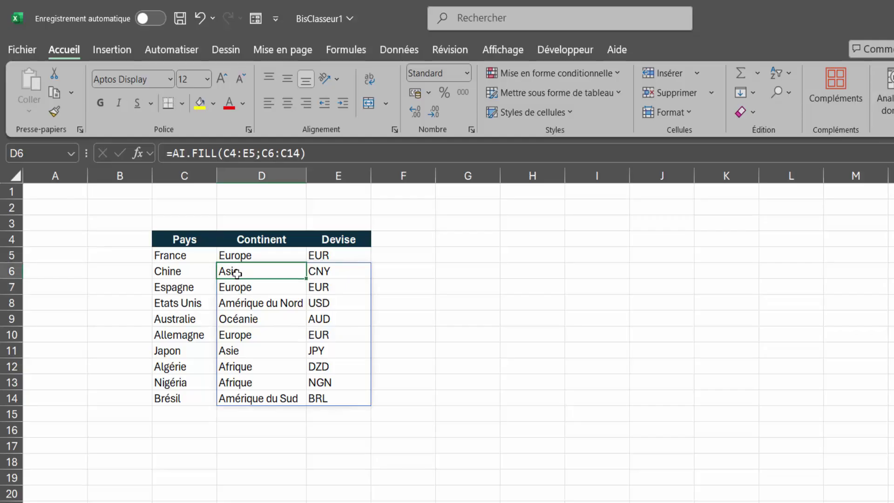
{"action": "left_click", "coordinate": [167, 270]}
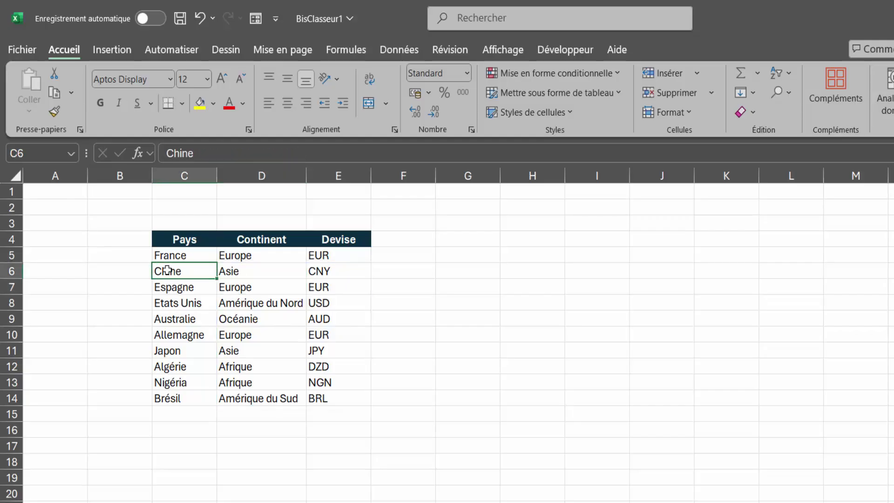
{"action": "left_click", "coordinate": [240, 270]}
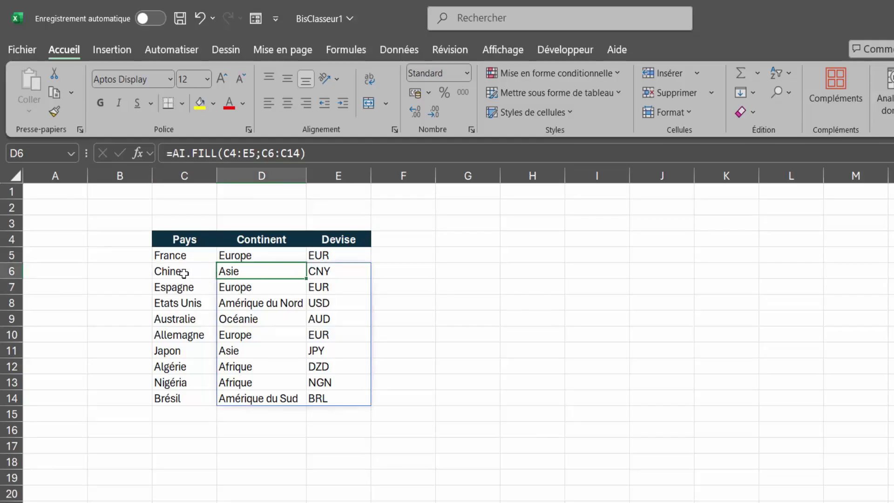
{"action": "left_click", "coordinate": [185, 274]}
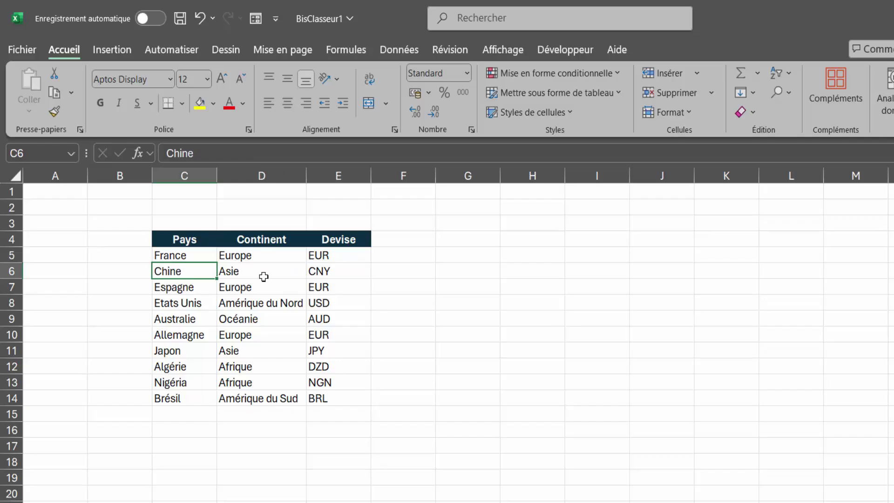
{"action": "left_click", "coordinate": [323, 274]}
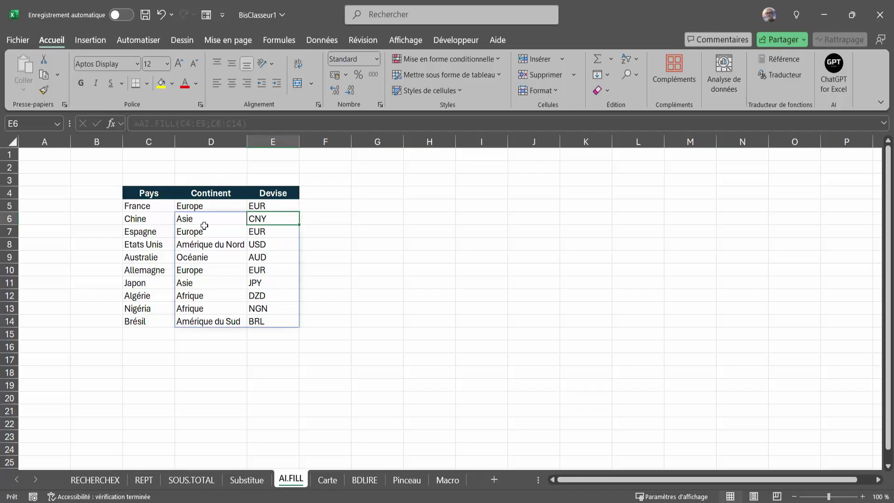
{"action": "left_click", "coordinate": [194, 221]}
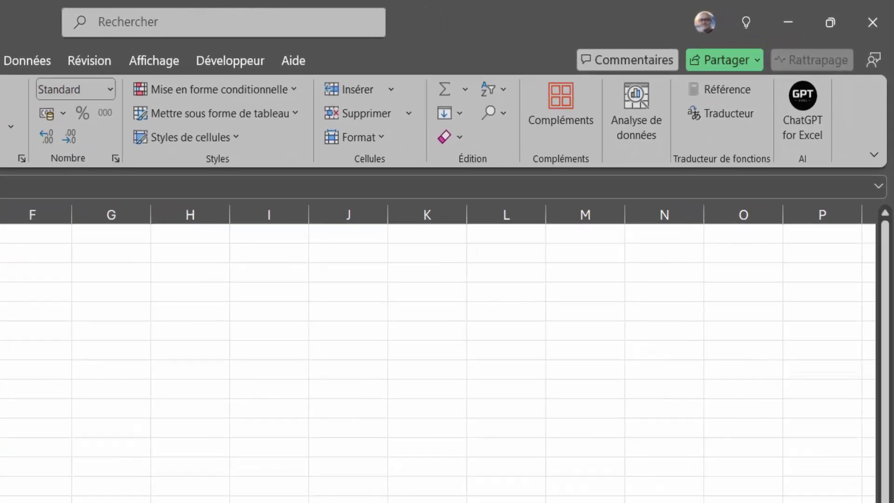
{"action": "left_click", "coordinate": [562, 108]}
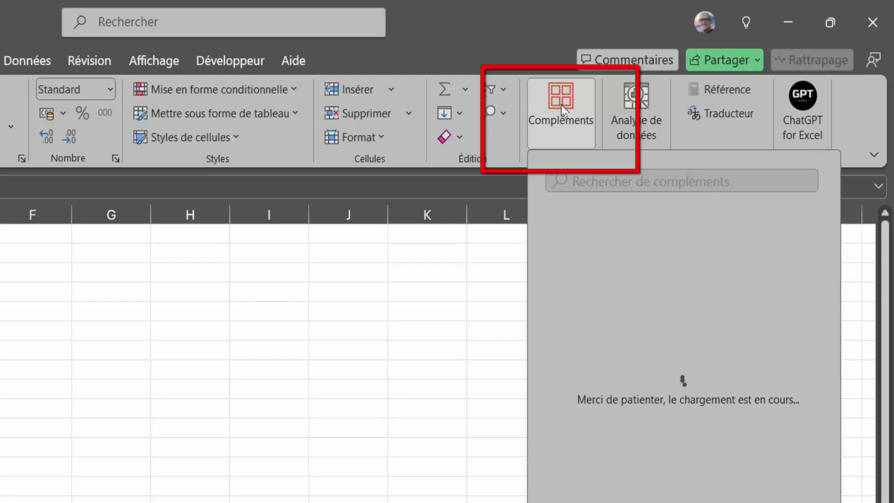
{"action": "left_click", "coordinate": [600, 182]}
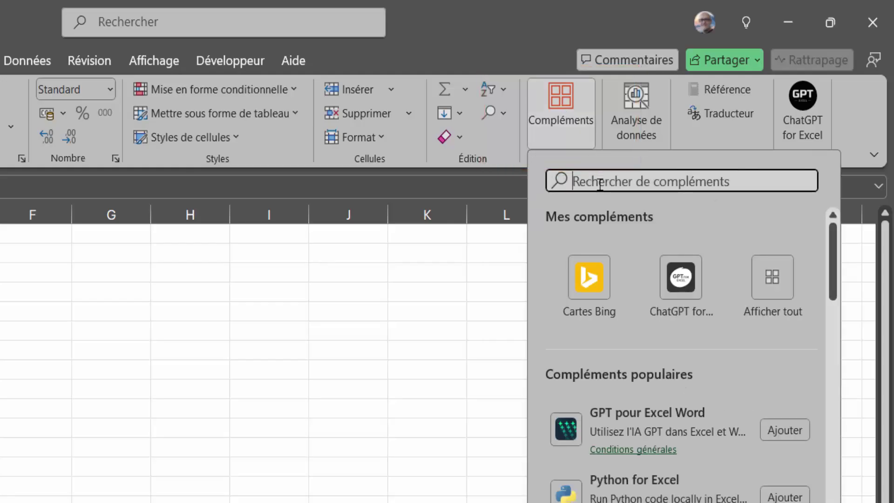
{"action": "type", "text": "CHATG"}
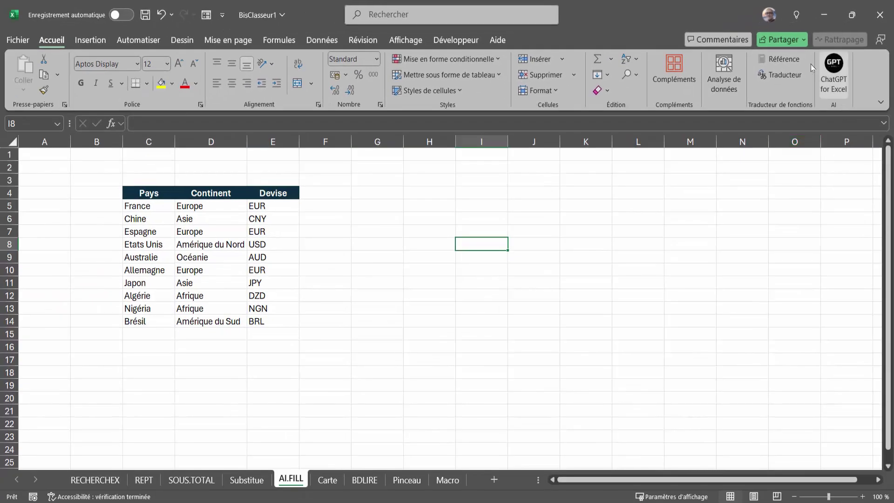
- Launch the ChatGPT for Excel add-in, then move to the Carte sheet
{"action": "left_click", "coordinate": [835, 69]}
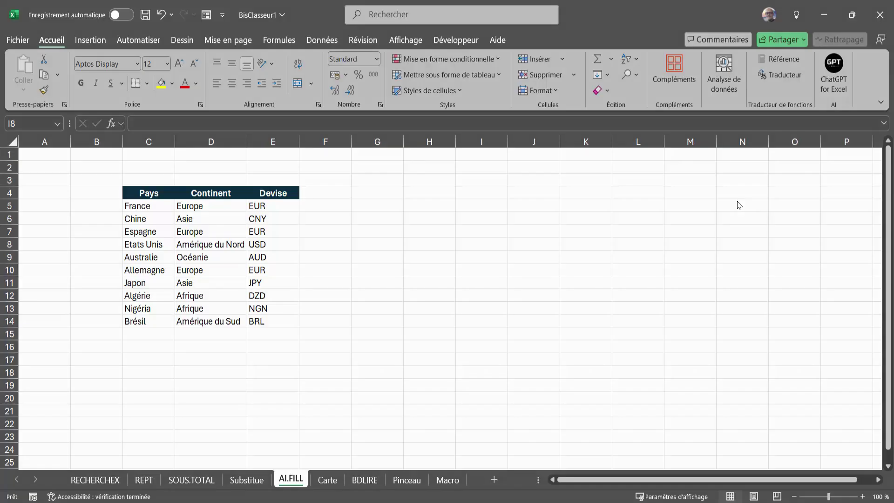
{"action": "key", "text": "ctrl+Page_Down"}
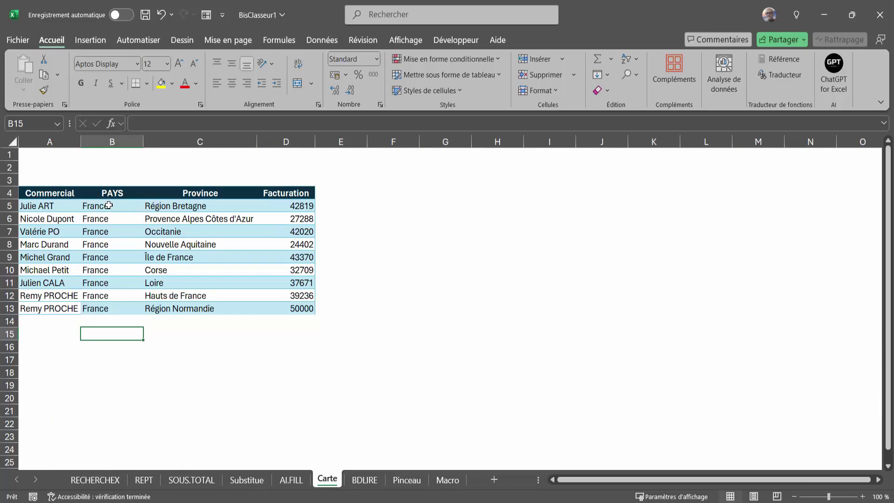
- Select the PAYS, Province and Facturation data and bring up the Insertion ribbon tab
{"action": "left_click_drag", "start_coordinate": [108, 192], "coordinate": [280, 309]}
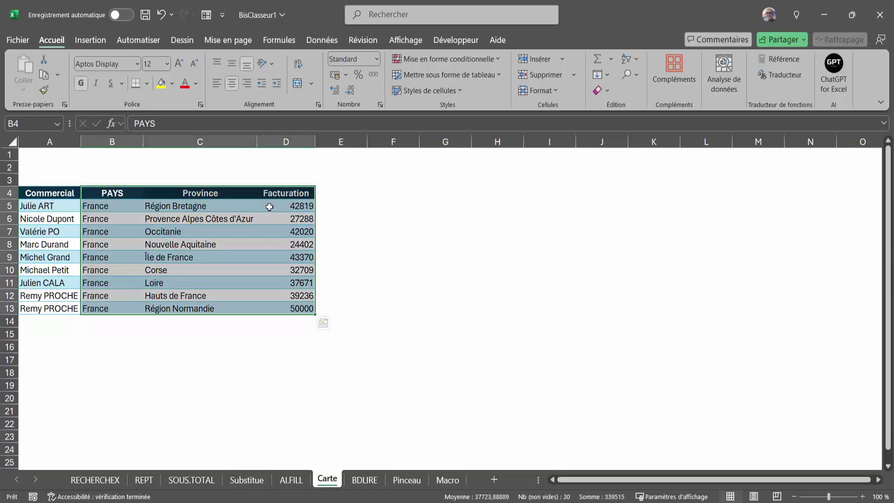
{"action": "left_click", "coordinate": [89, 40]}
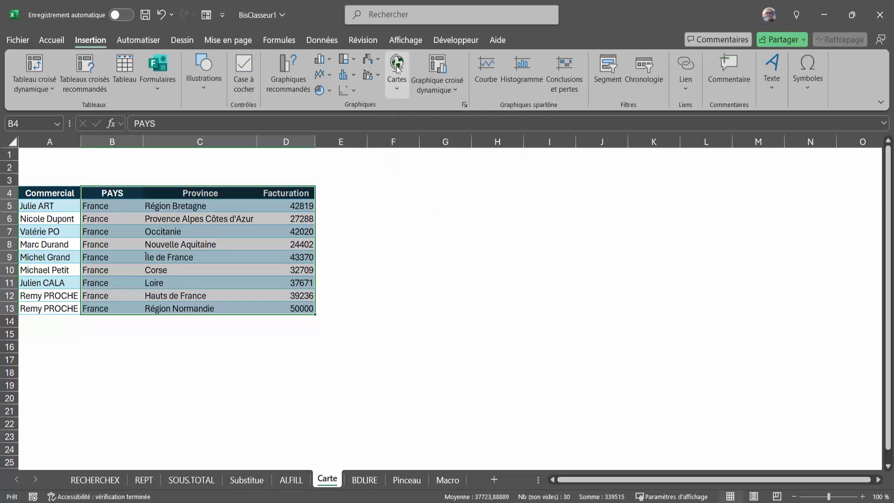
- Insert a filled map (Carte choroplèthe) of the billing data, then move and enlarge it beside the table
{"action": "left_click", "coordinate": [397, 68]}
{"action": "left_click", "coordinate": [402, 135]}
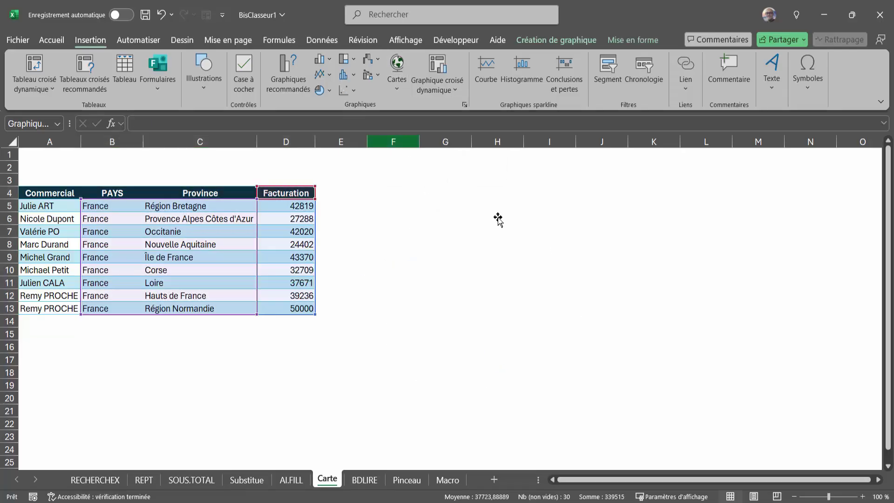
{"action": "left_click_drag", "start_coordinate": [486, 251], "coordinate": [528, 204]}
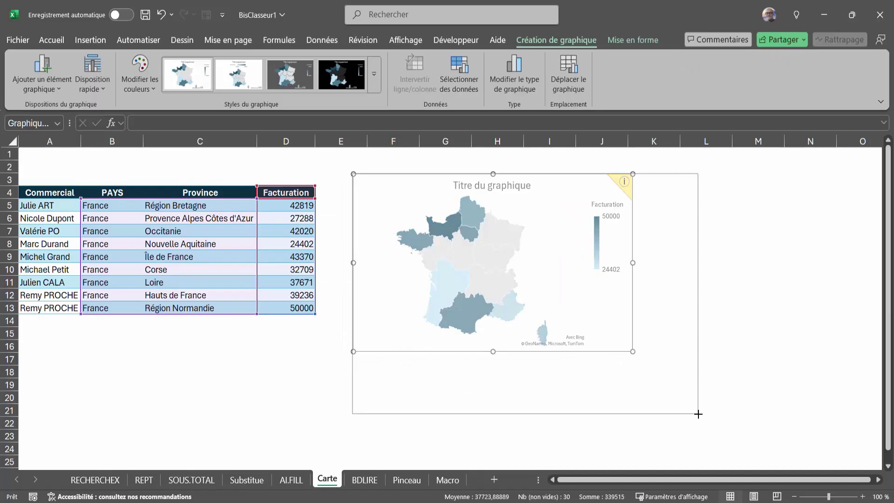
{"action": "left_click_drag", "start_coordinate": [632, 351], "coordinate": [699, 414]}
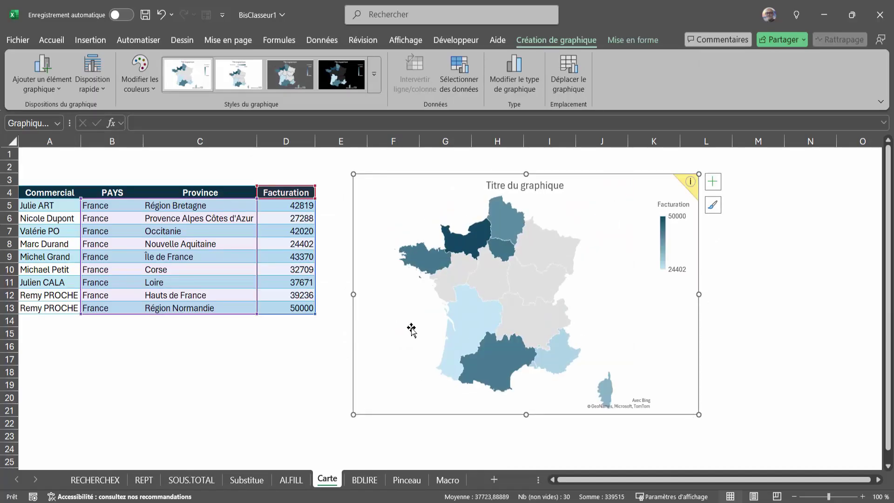
- Turn on data labels so each region's Facturation value appears on the map
{"action": "left_click", "coordinate": [713, 183]}
{"action": "left_click", "coordinate": [738, 210]}
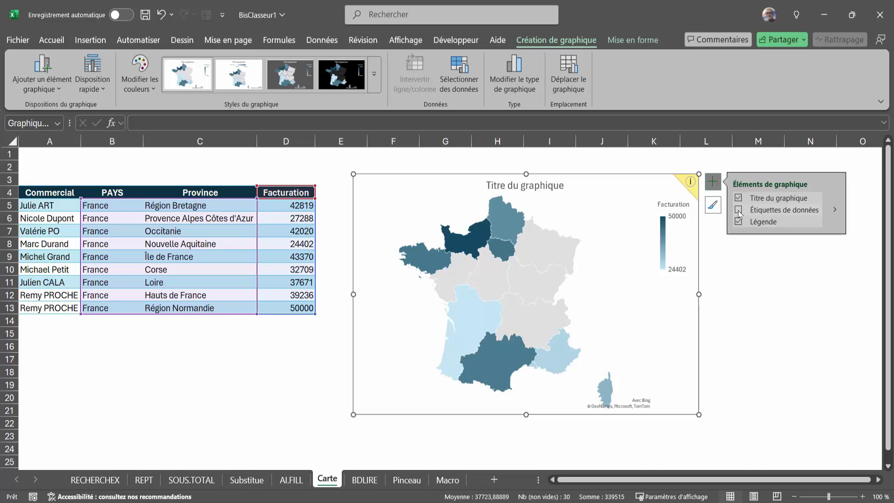
{"action": "left_click", "coordinate": [198, 422]}
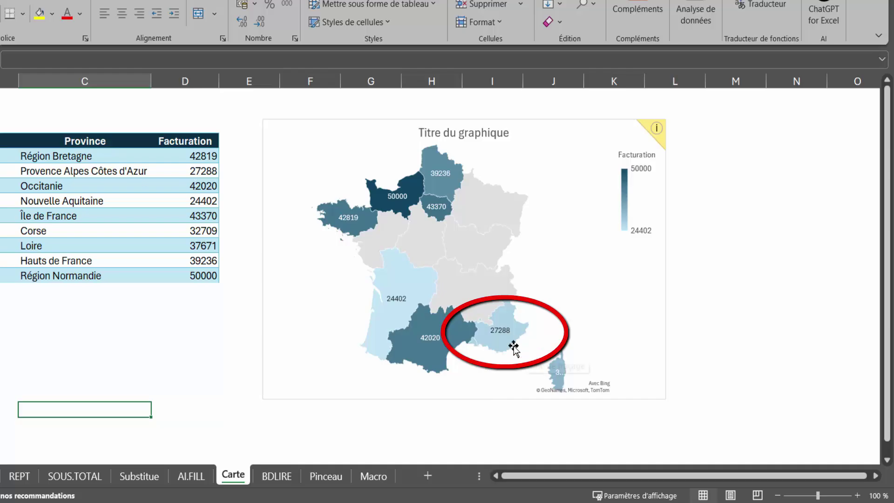
{"action": "left_click", "coordinate": [186, 171]}
{"action": "type", "text": "200000"}
{"action": "key", "text": "Return"}
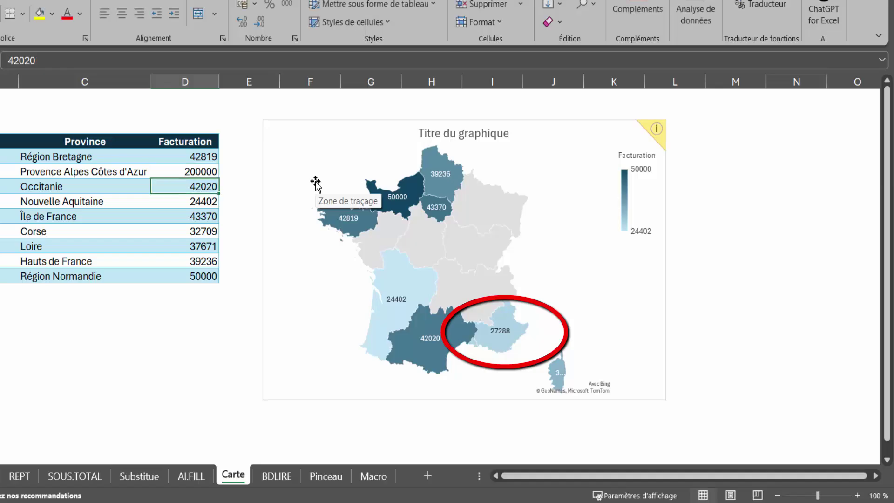
{"action": "left_click", "coordinate": [200, 171]}
{"action": "key", "text": "ctrl+z"}
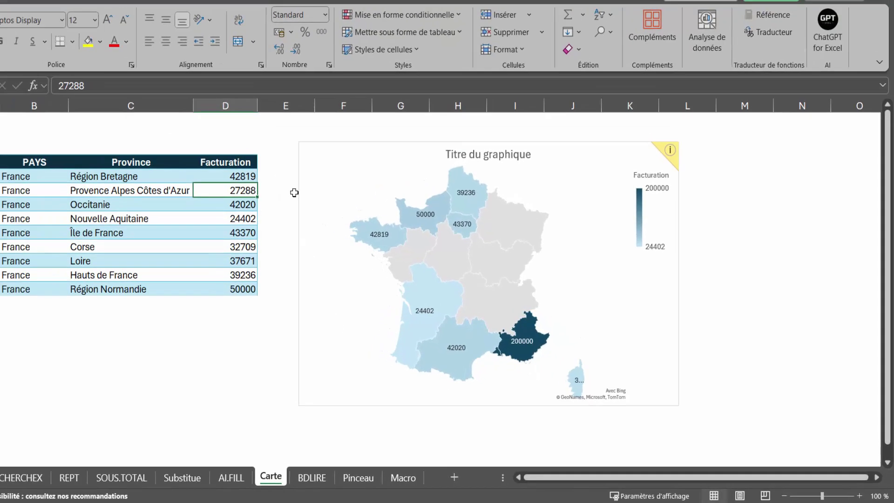
- Replace the chart title with 'Ventes par Région' and nudge the map slightly up and left
{"action": "left_click", "coordinate": [536, 190]}
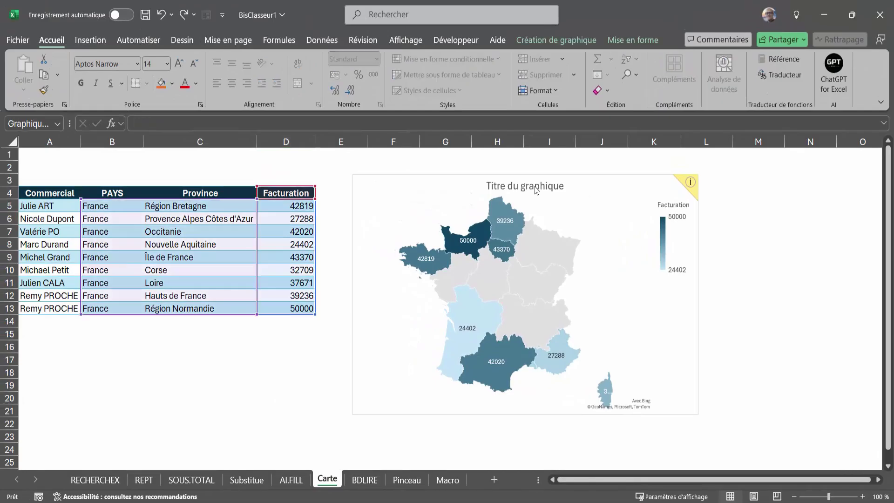
{"action": "double_click", "coordinate": [533, 191]}
{"action": "left_click", "coordinate": [533, 192]}
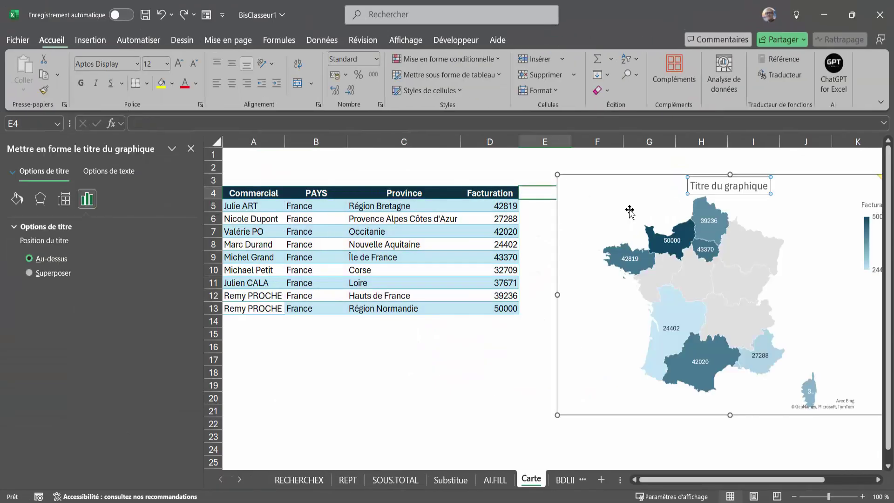
{"action": "left_click", "coordinate": [697, 188]}
{"action": "left_click", "coordinate": [697, 188]}
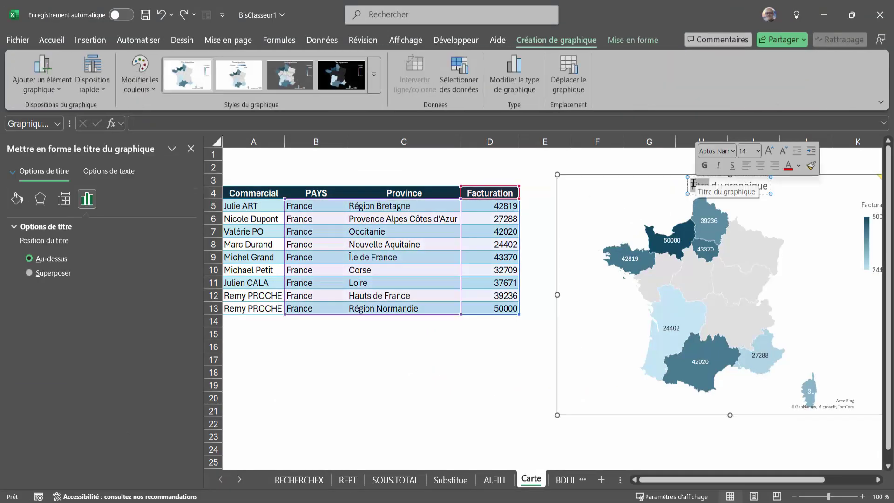
{"action": "double_click", "coordinate": [698, 185]}
{"action": "left_click_drag", "start_coordinate": [698, 185], "coordinate": [771, 183]}
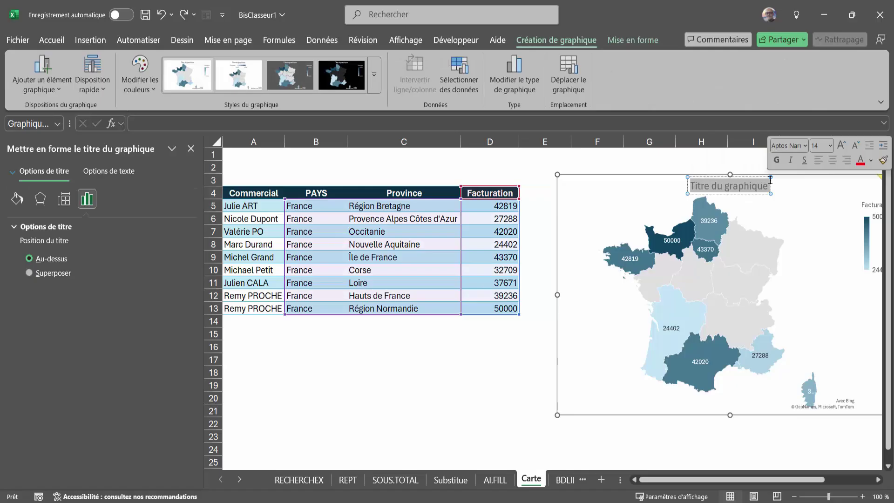
{"action": "type", "text": "vEN"}
{"action": "type", "text": "ntes par Région"}
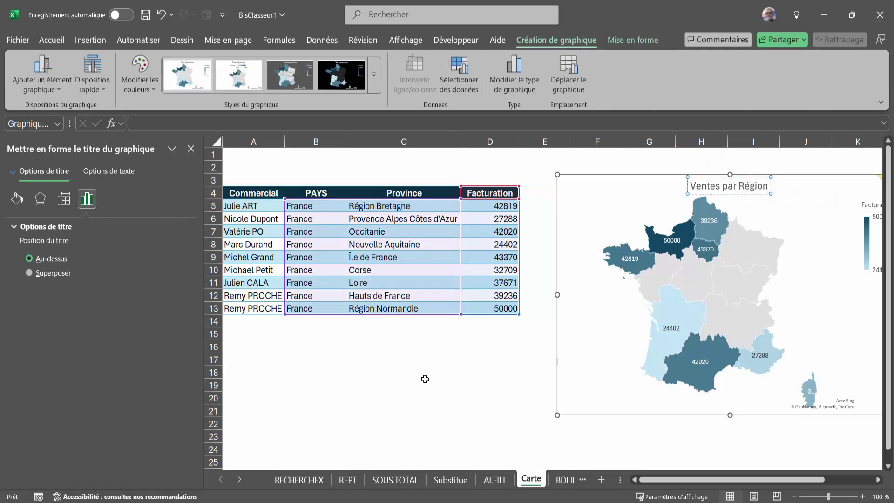
{"action": "left_click", "coordinate": [424, 384]}
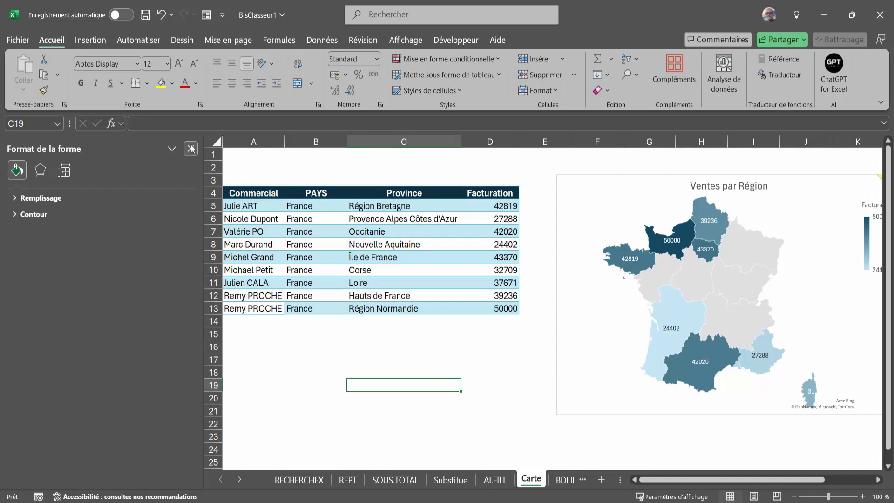
{"action": "left_click", "coordinate": [191, 149]}
{"action": "left_click_drag", "start_coordinate": [637, 176], "coordinate": [615, 167]}
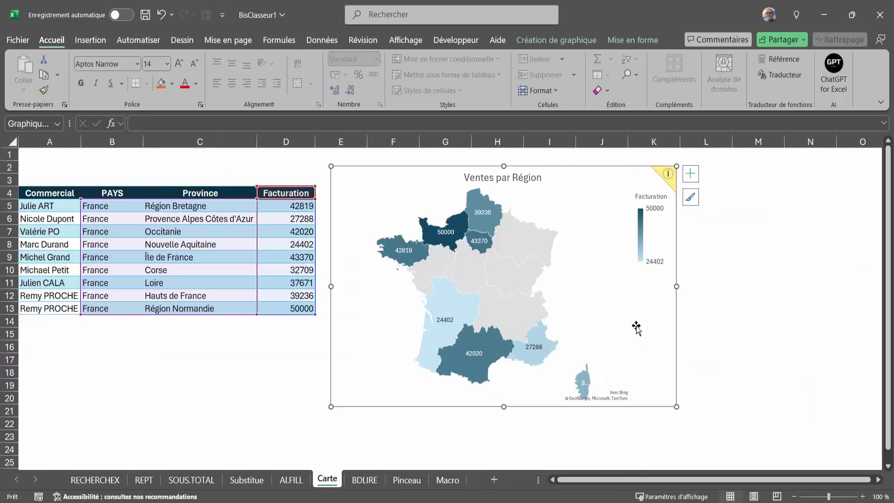
- Set the map chart's outline to Sans contour and copy the chart to the clipboard
{"action": "left_click", "coordinate": [620, 39]}
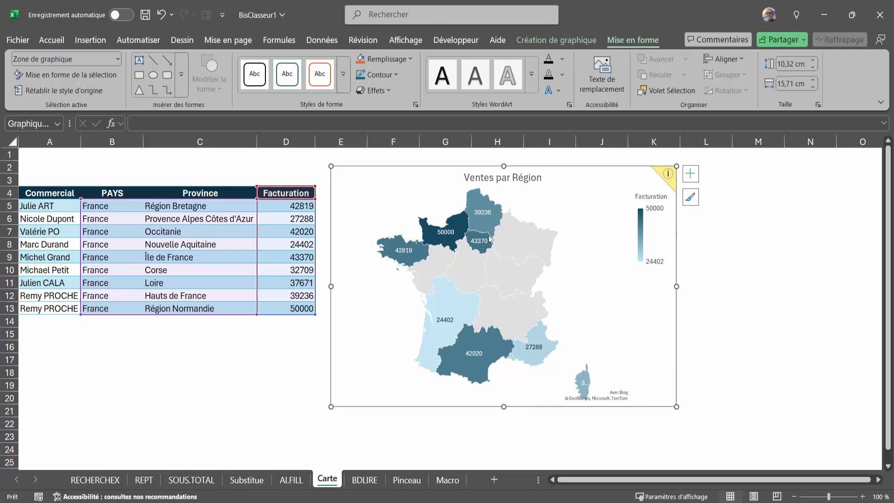
{"action": "left_click", "coordinate": [397, 75]}
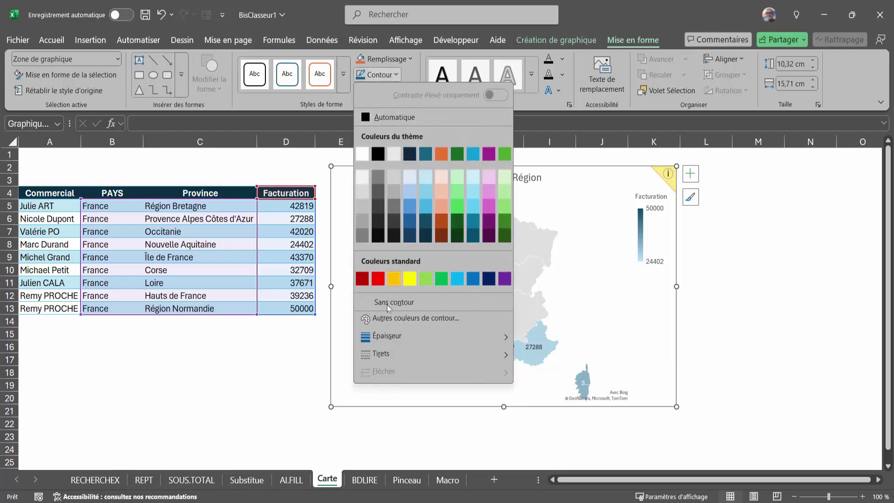
{"action": "key", "text": "Escape"}
{"action": "key", "text": "Escape"}
{"action": "key", "text": "ctrl+z"}
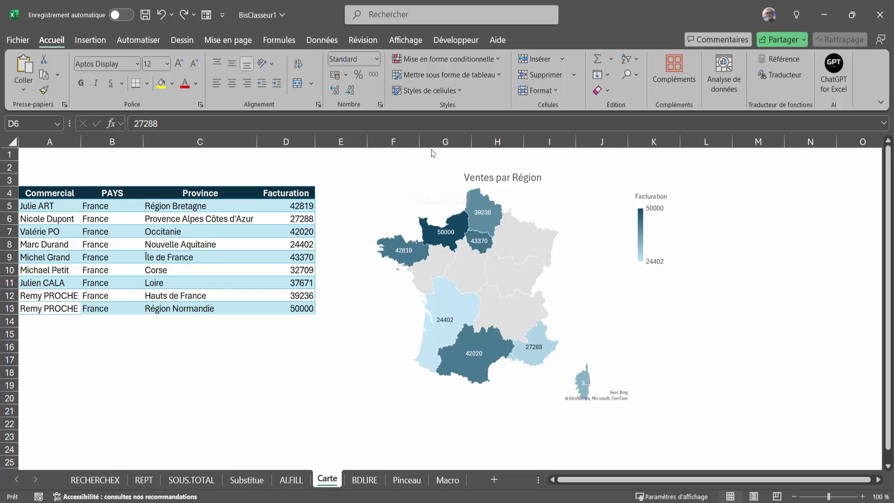
{"action": "left_click", "coordinate": [425, 193]}
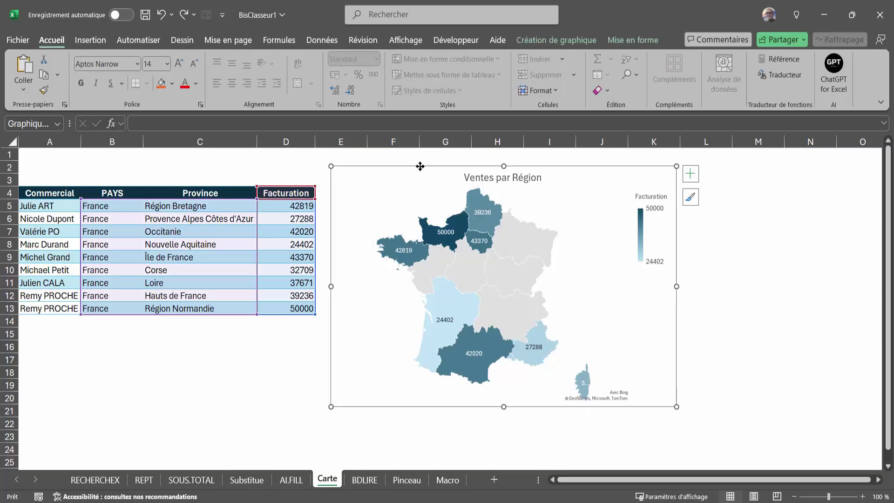
{"action": "key", "text": "ctrl+c"}
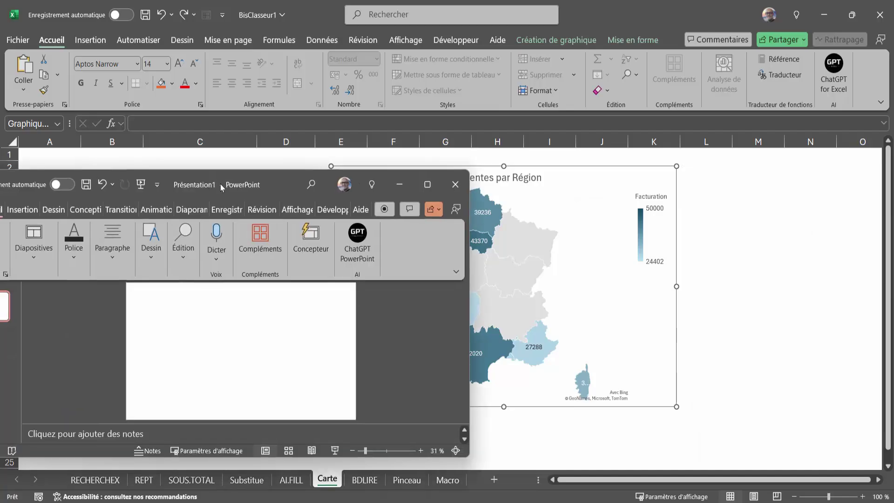
- Paste the Ventes par Région map onto the slide as a Microsoft Office graphic object, enlarge it, and return to Excel
{"action": "left_click", "coordinate": [471, 197]}
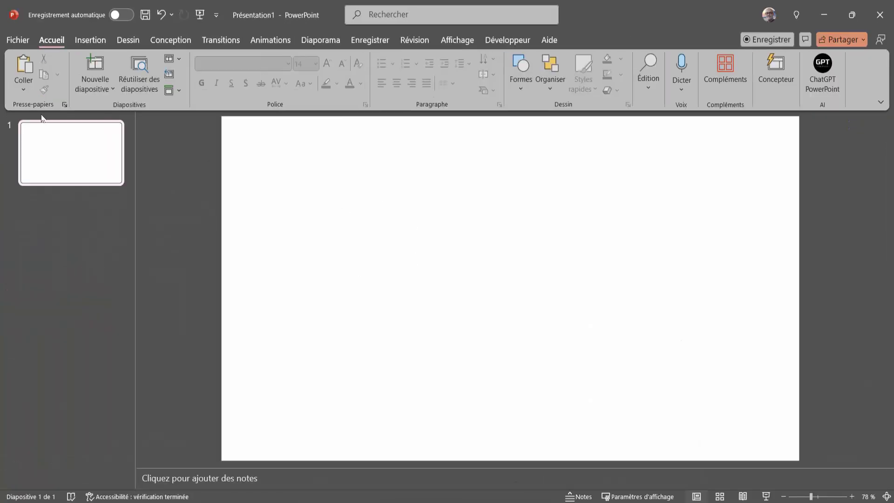
{"action": "left_click", "coordinate": [23, 89]}
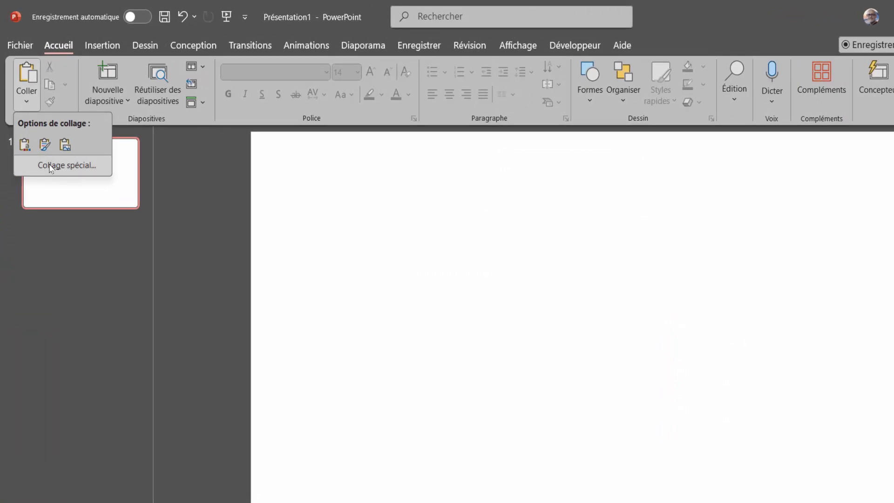
{"action": "left_click", "coordinate": [52, 165]}
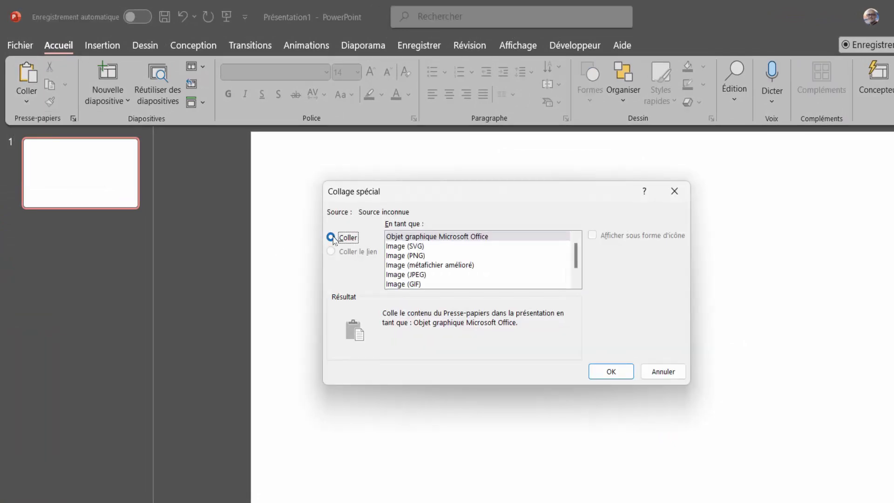
{"action": "left_click", "coordinate": [406, 237]}
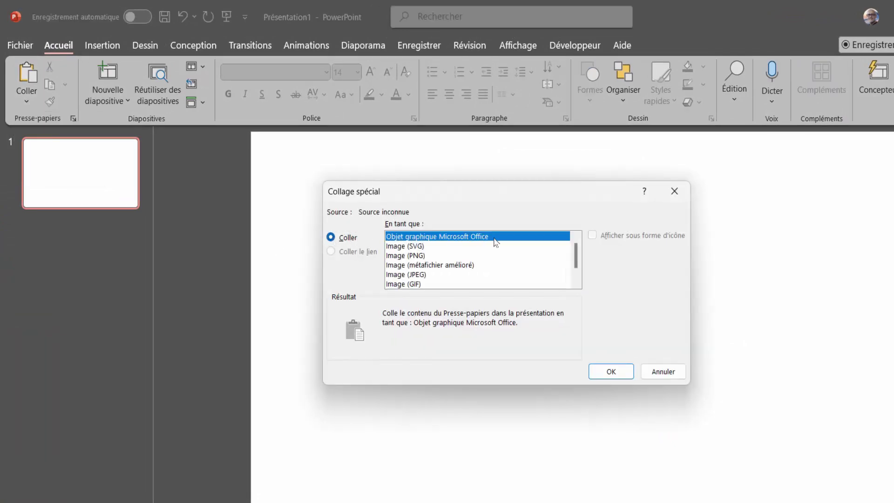
{"action": "left_click", "coordinate": [612, 373]}
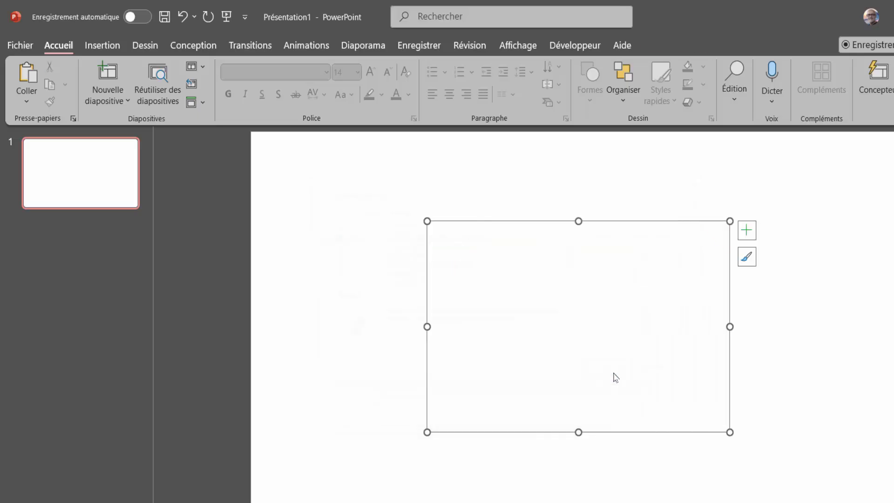
{"action": "left_click_drag", "start_coordinate": [729, 434], "coordinate": [797, 488]}
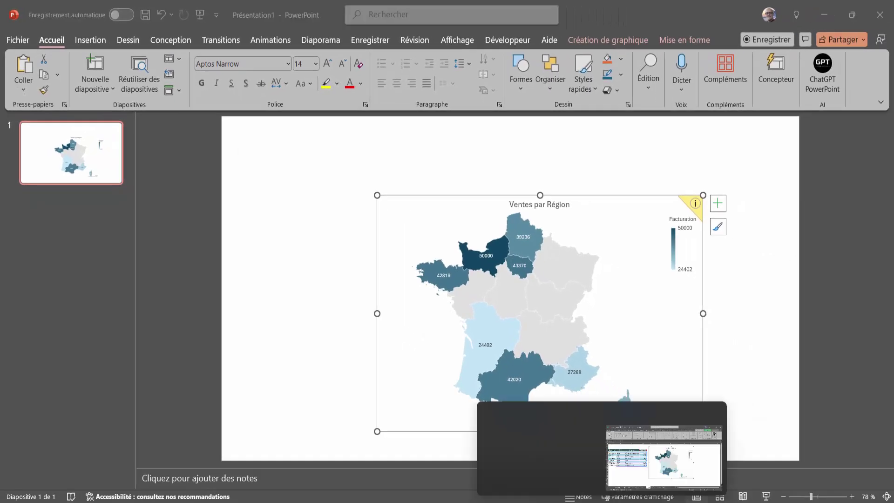
{"action": "key", "text": "alt+Tab"}
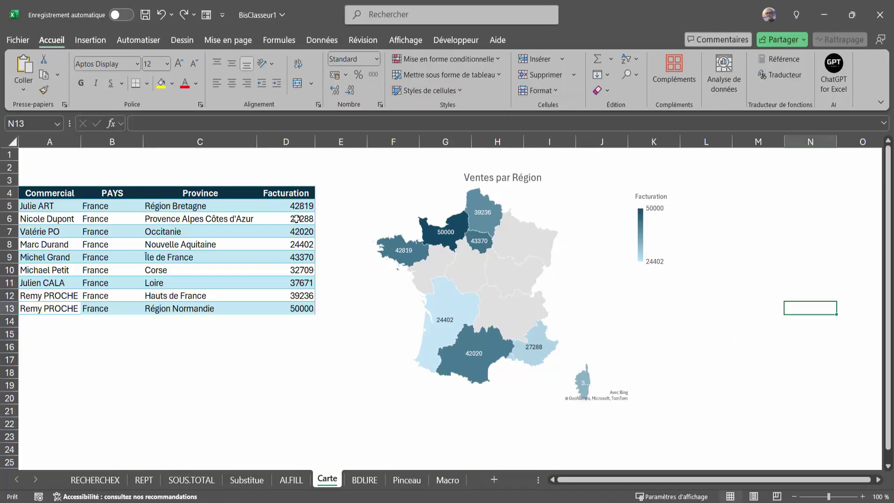
- Replace Provence's billing of 27288 in D6 with 200000
{"action": "left_click", "coordinate": [296, 219]}
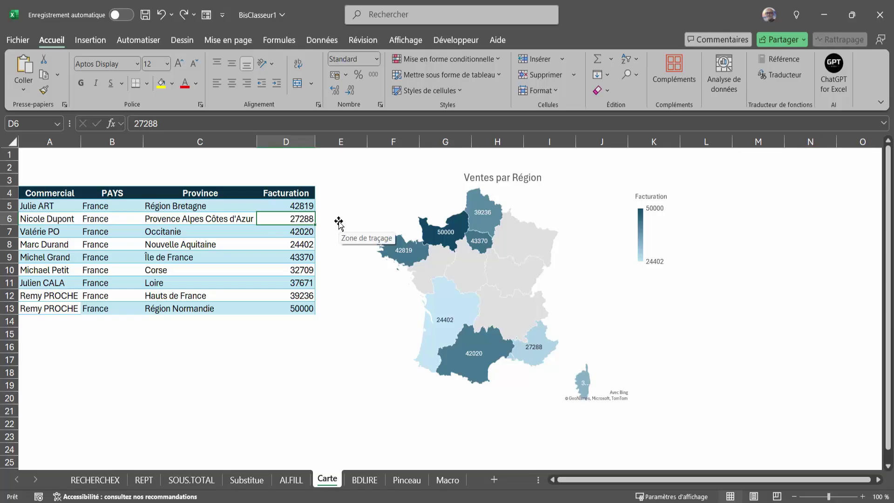
{"action": "type", "text": "200000"}
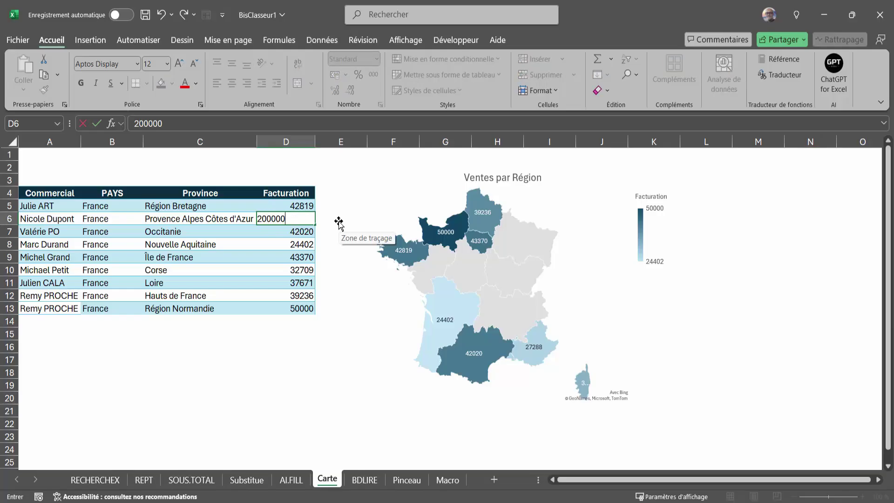
{"action": "key", "text": "Return"}
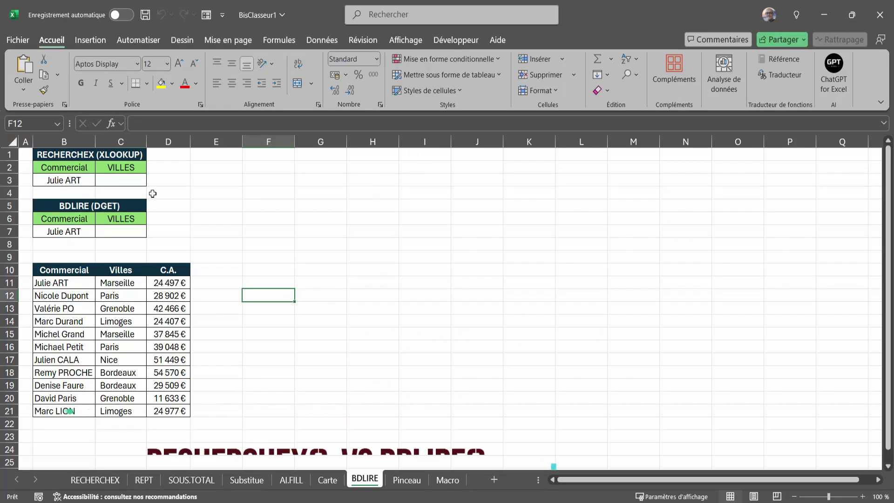
- Rename the VILLES headers in C2 and C6 to C.A
{"action": "left_click", "coordinate": [81, 154]}
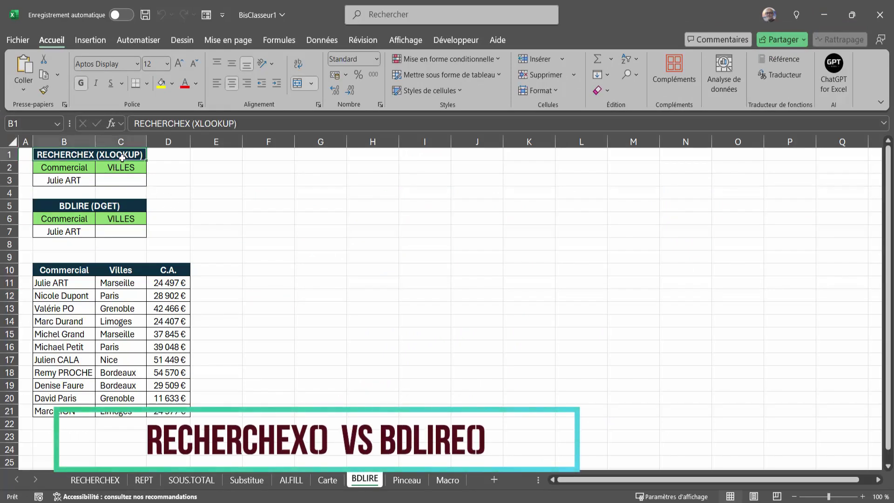
{"action": "left_click", "coordinate": [84, 208]}
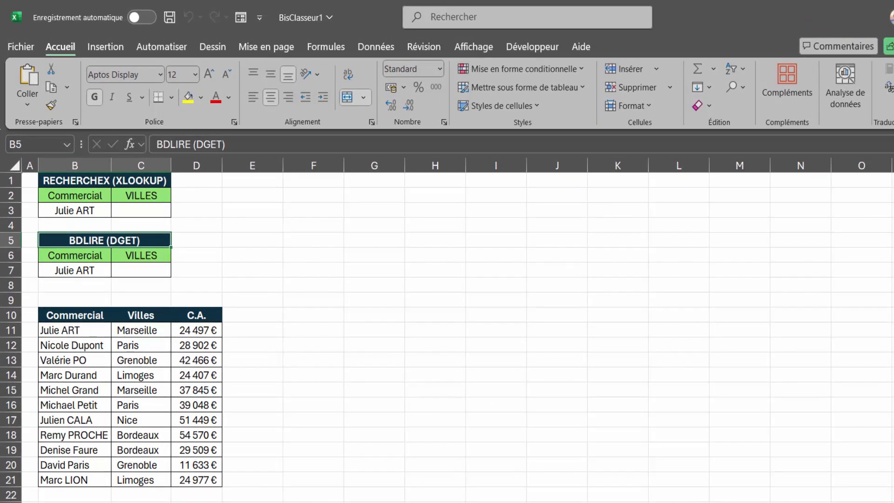
{"action": "left_click", "coordinate": [154, 196]}
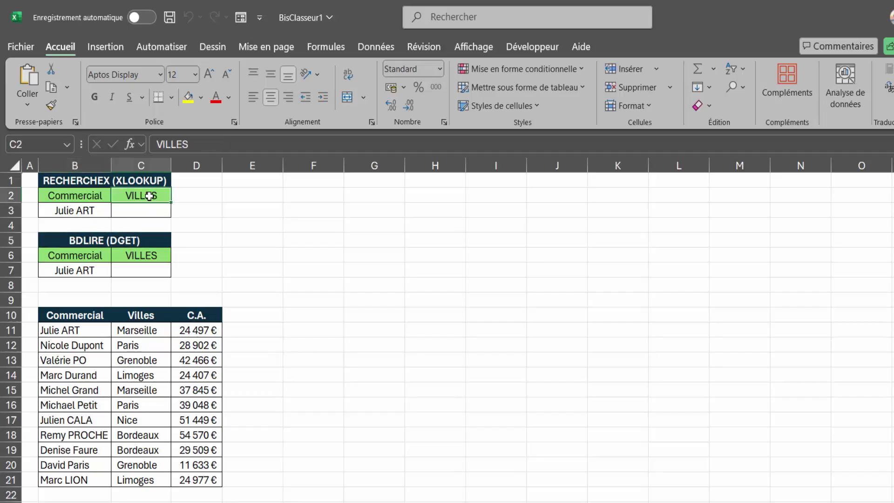
{"action": "type", "text": "C.A."}
{"action": "key", "text": "Return"}
{"action": "key", "text": "Down"}
{"action": "key", "text": "Down"}
{"action": "key", "text": "Down"}
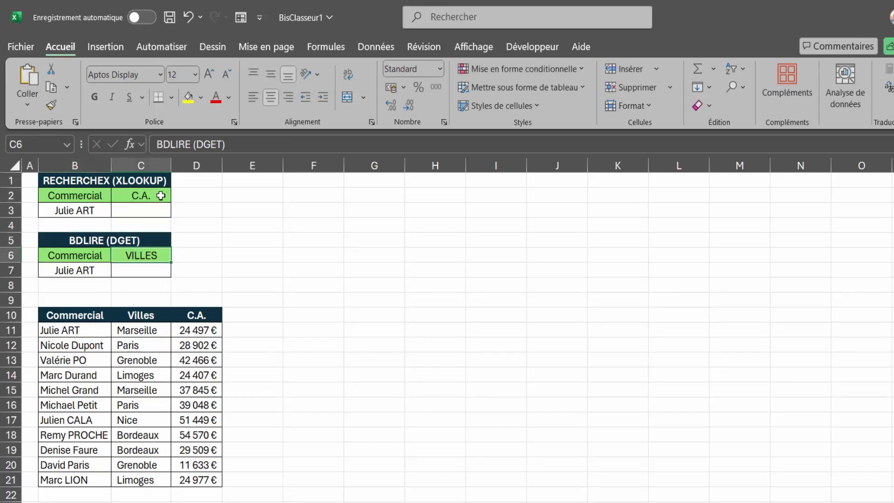
{"action": "type", "text": "C.A"}
{"action": "key", "text": "Return"}
{"action": "left_click", "coordinate": [160, 196]}
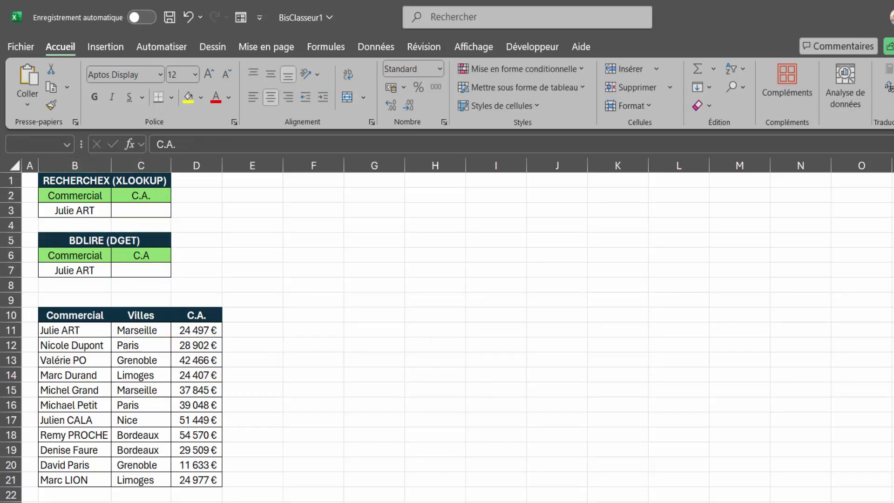
- Review the B3 salesperson list and the C.A. values in column D
{"action": "left_click", "coordinate": [106, 213]}
{"action": "left_click", "coordinate": [117, 212]}
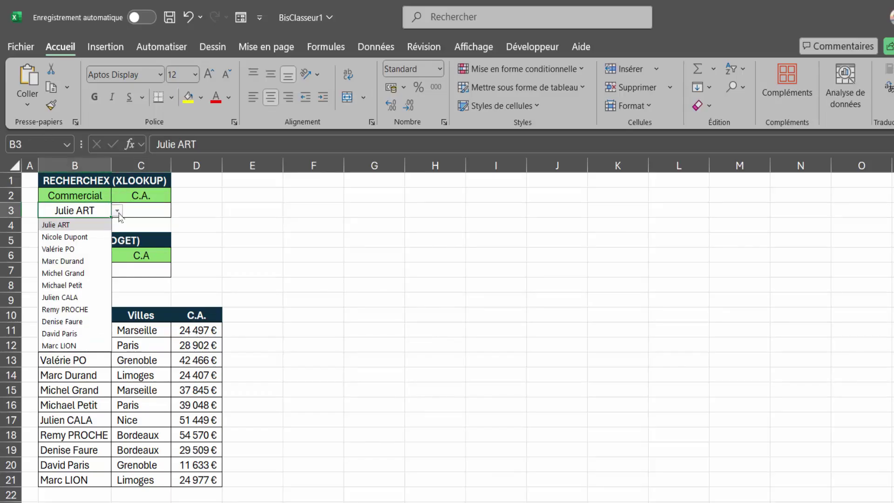
{"action": "left_click", "coordinate": [155, 215]}
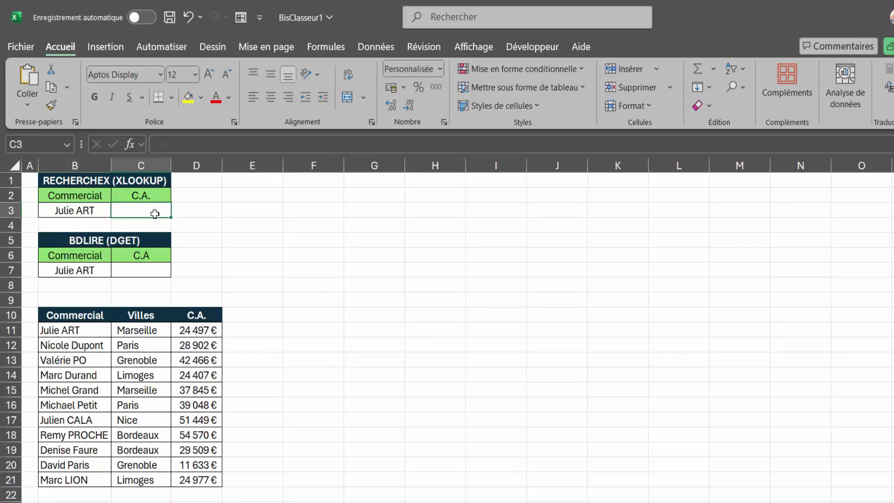
{"action": "left_click_drag", "start_coordinate": [196, 328], "coordinate": [198, 494]}
- Enter =RECHERCHEX(B3;B11:B21;D11:D21) in C3
{"action": "left_click", "coordinate": [149, 212]}
{"action": "type", "text": "+RECE"}
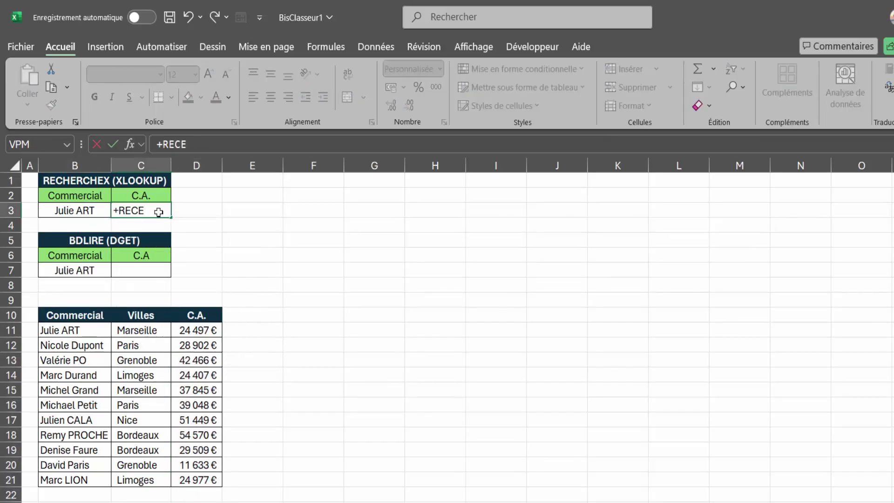
{"action": "key", "text": "BackSpace"}
{"action": "key", "text": "BackSpace"}
{"action": "key", "text": "BackSpace"}
{"action": "key", "text": "BackSpace"}
{"action": "key", "text": "BackSpace"}
{"action": "type", "text": "="}
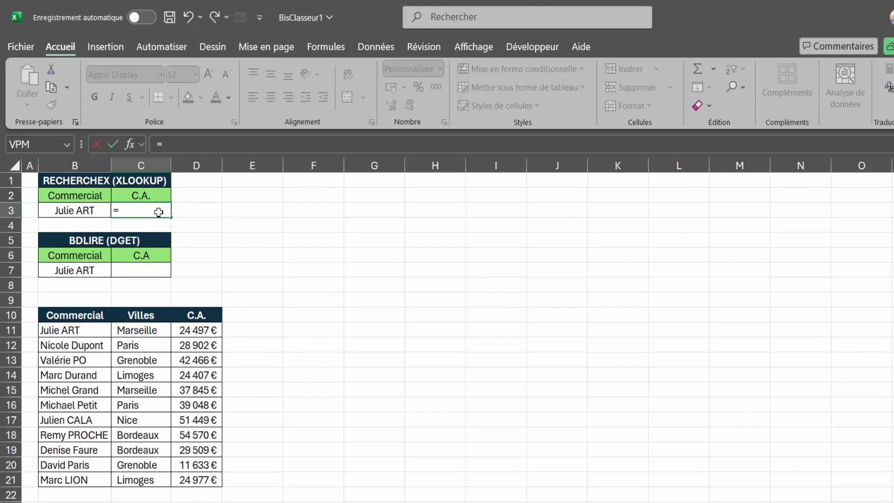
{"action": "type", "text": "reche"}
{"action": "double_click", "coordinate": [167, 263]}
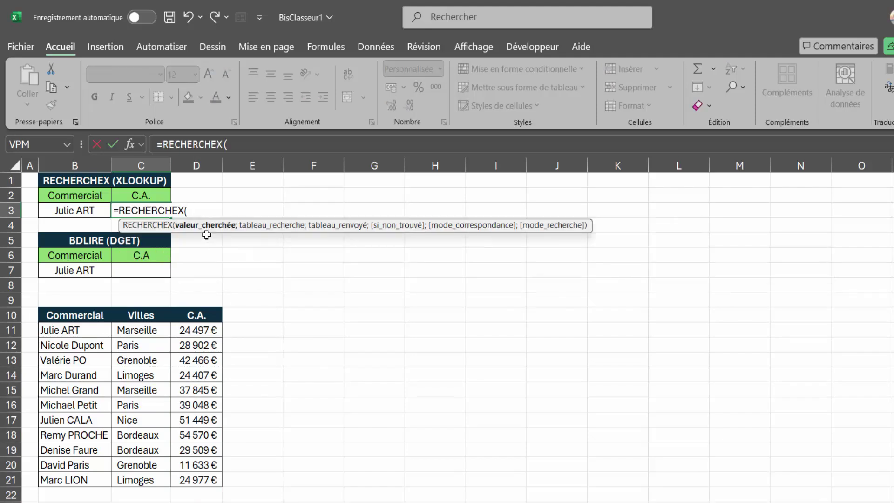
{"action": "left_click", "coordinate": [81, 210]}
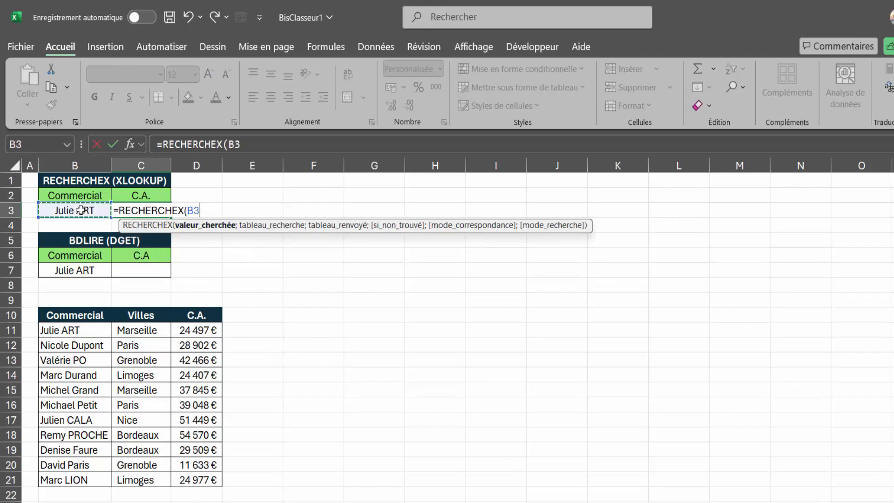
{"action": "type", "text": ";"}
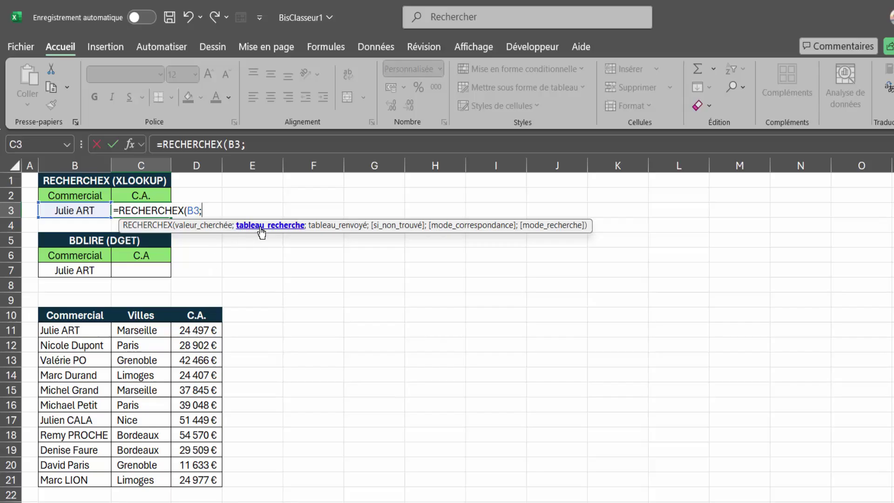
{"action": "left_click_drag", "start_coordinate": [83, 333], "coordinate": [84, 478]}
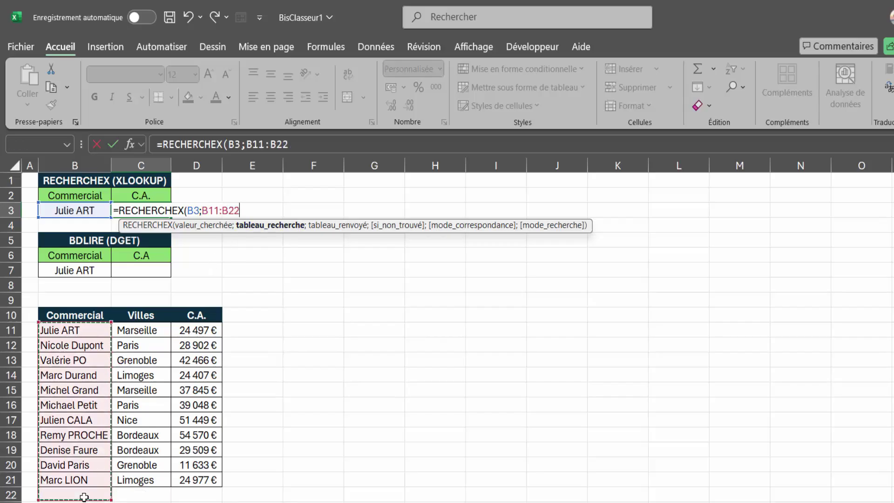
{"action": "type", "text": ";"}
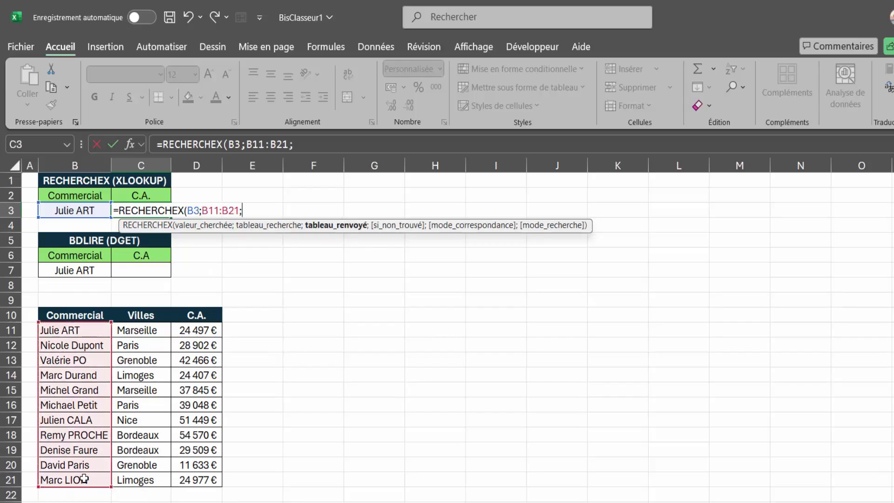
{"action": "mouse_move", "coordinate": [212, 331]}
{"action": "left_mouse_down"}
{"action": "mouse_move", "coordinate": [207, 487]}
{"action": "mouse_move", "coordinate": [207, 478]}
{"action": "left_mouse_up"}
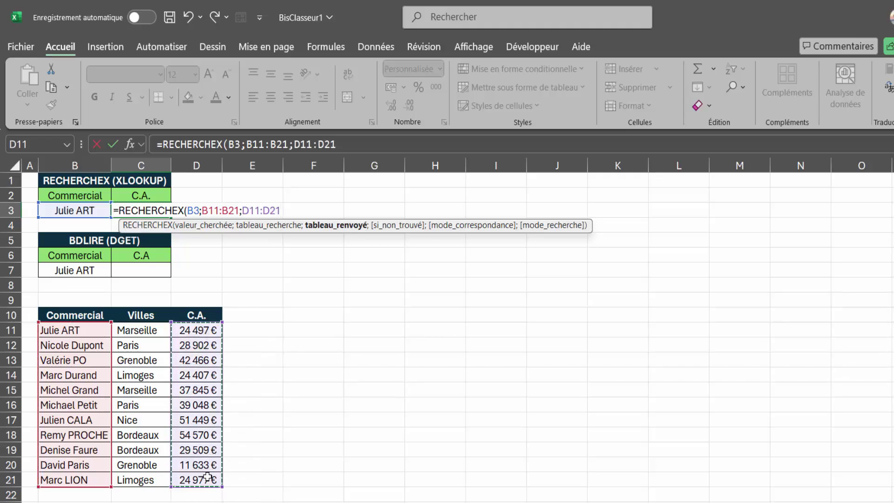
{"action": "key", "text": "Return"}
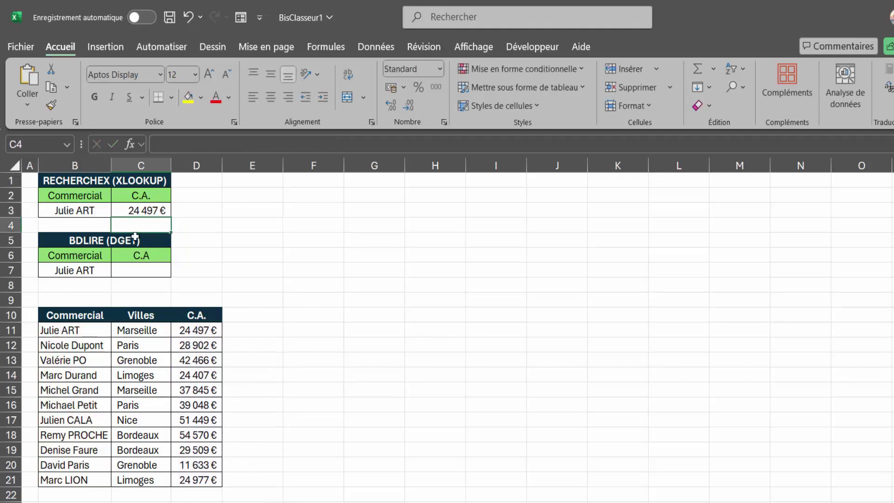
- Test the lookup by switching B3 to the second salesperson (28 902 €) and back
{"action": "left_click", "coordinate": [90, 217]}
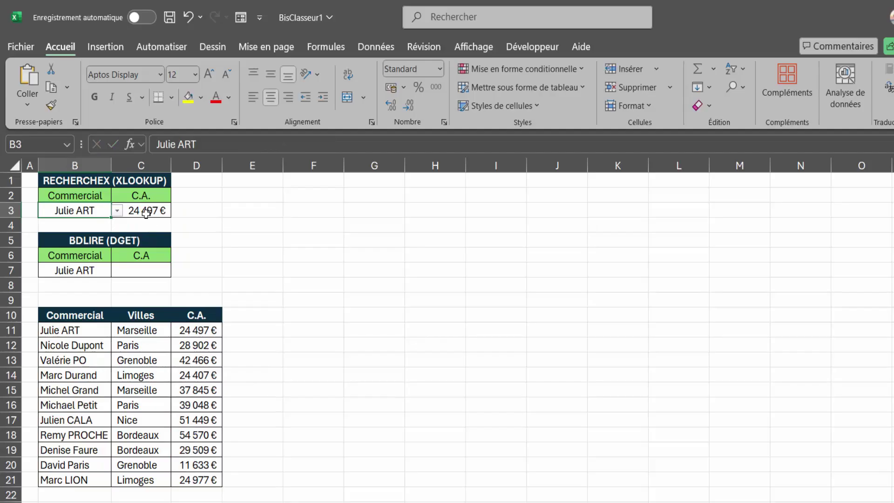
{"action": "left_click", "coordinate": [146, 213]}
{"action": "left_click", "coordinate": [77, 330]}
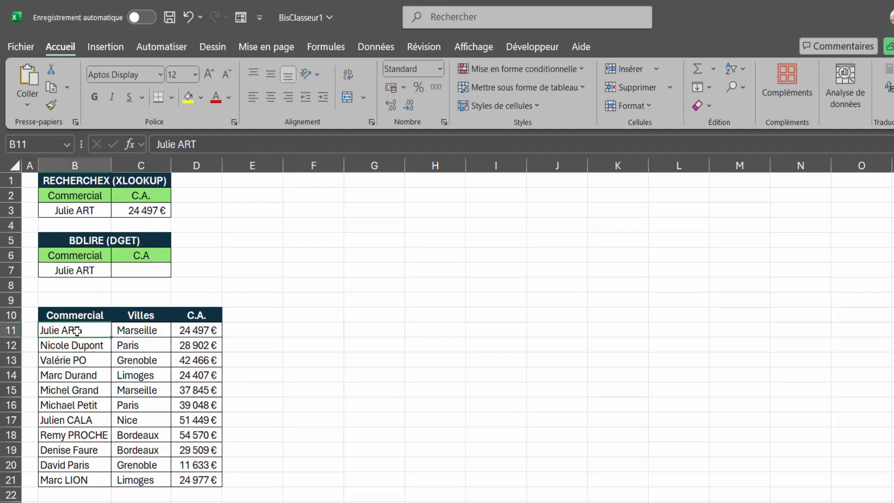
{"action": "left_click", "coordinate": [188, 332]}
{"action": "left_click", "coordinate": [93, 212]}
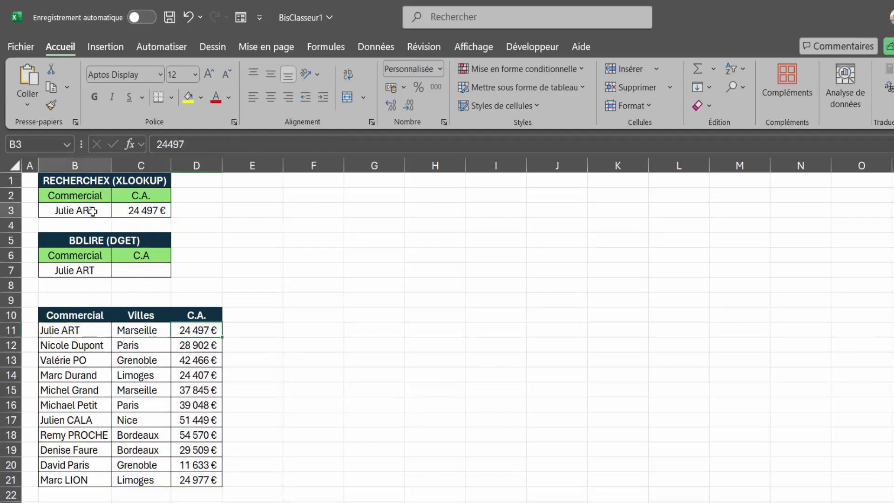
{"action": "left_click", "coordinate": [117, 210]}
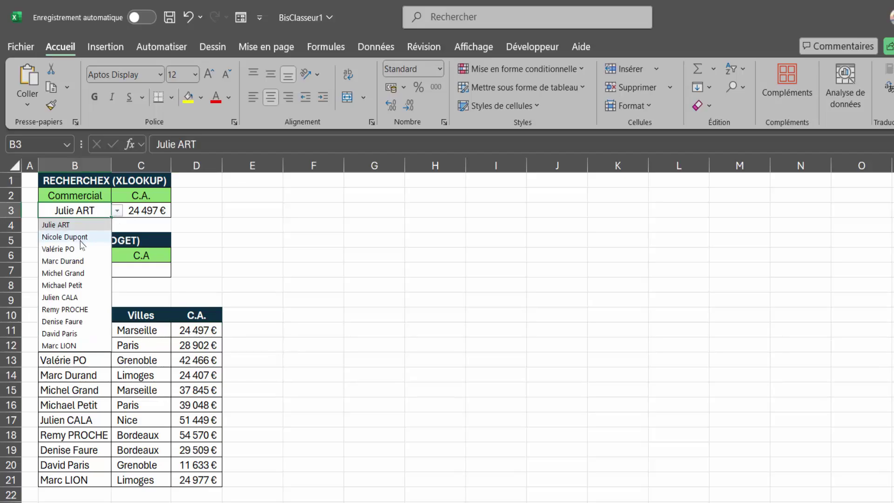
{"action": "left_click", "coordinate": [65, 237]}
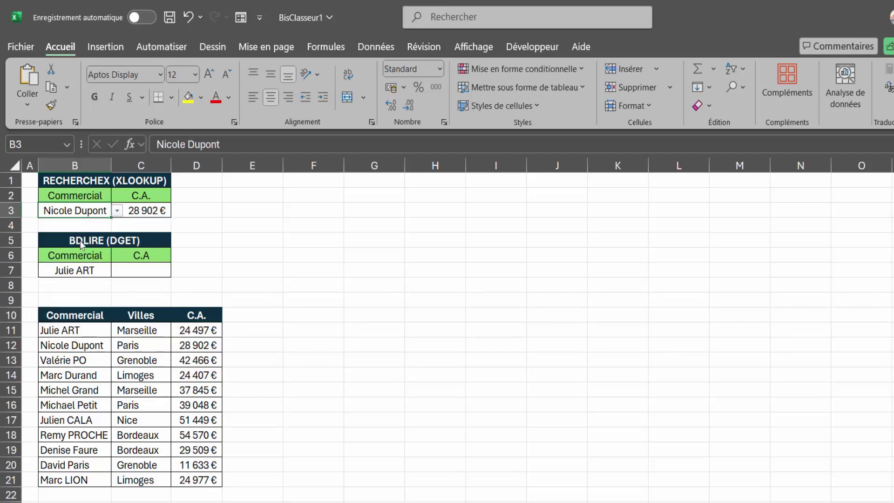
{"action": "left_click", "coordinate": [134, 210]}
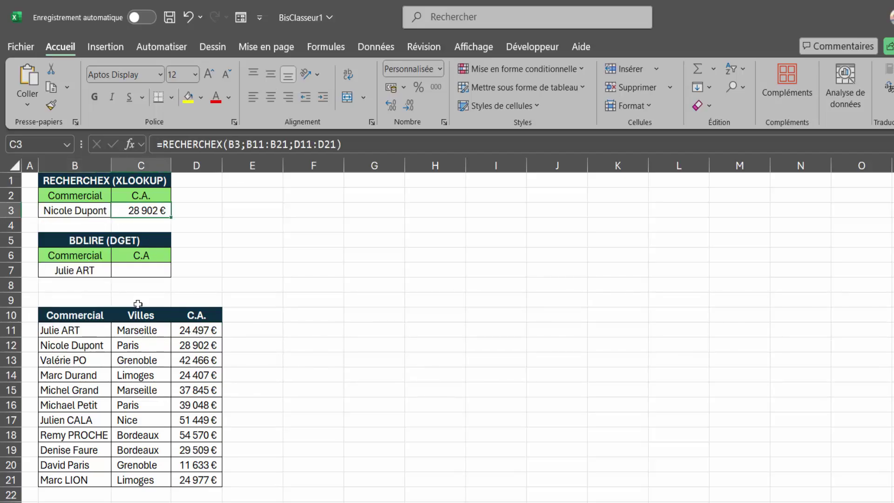
{"action": "left_click", "coordinate": [106, 213]}
{"action": "left_click", "coordinate": [118, 211]}
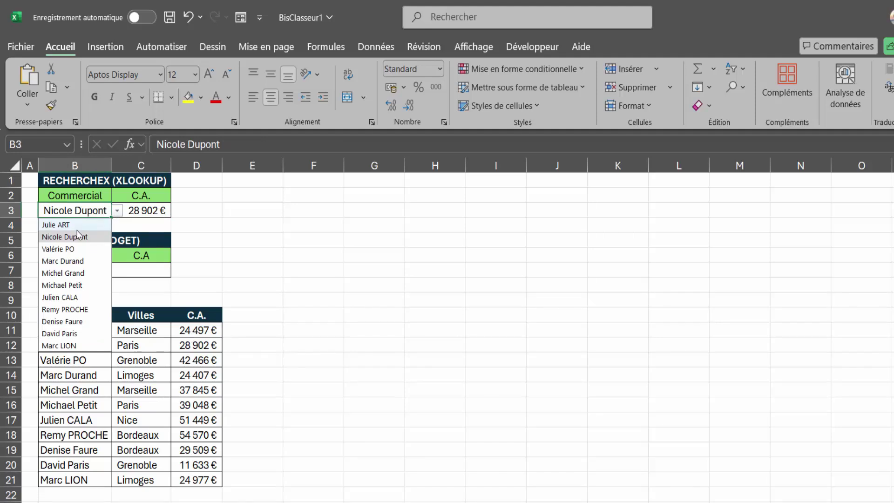
{"action": "left_click", "coordinate": [58, 225]}
{"action": "left_click", "coordinate": [142, 272]}
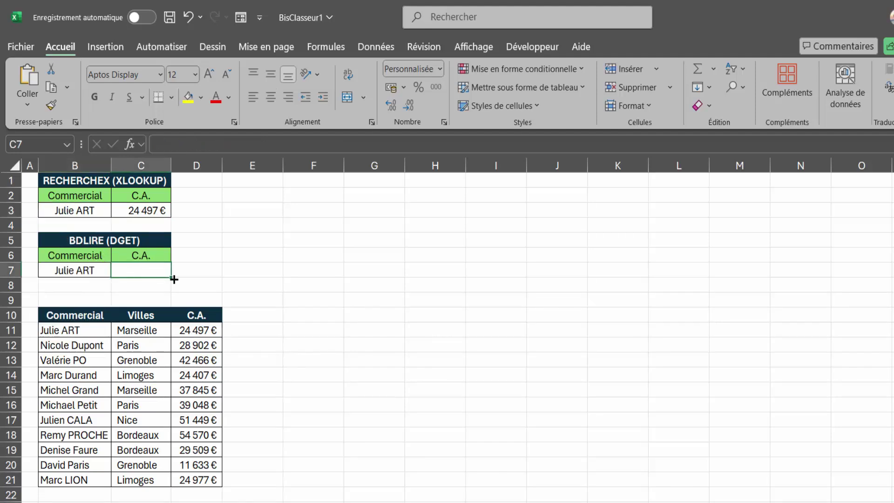
- Enter =BDLIRE(B10:D21;C6;B6:B7) in C7, returning 24 497 €
{"action": "type", "text": "=bdl"}
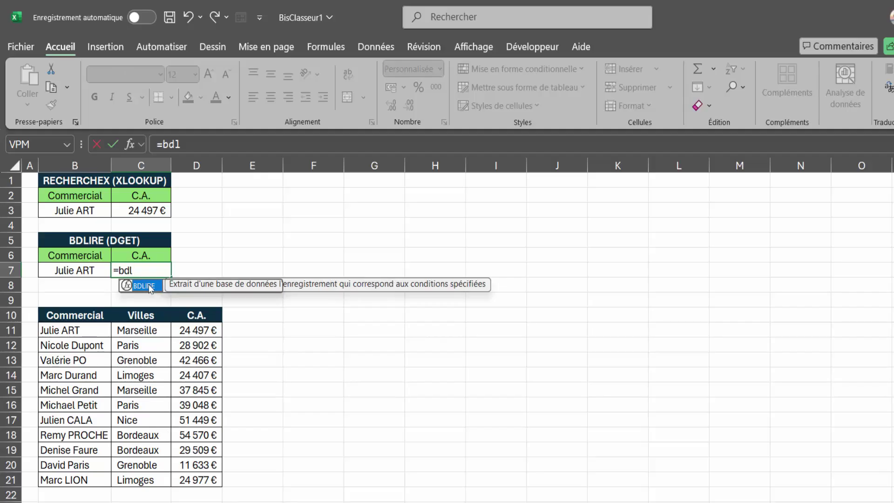
{"action": "double_click", "coordinate": [153, 285]}
{"action": "mouse_move", "coordinate": [70, 315]}
{"action": "left_mouse_down"}
{"action": "mouse_move", "coordinate": [198, 451]}
{"action": "mouse_move", "coordinate": [197, 482]}
{"action": "left_mouse_up"}
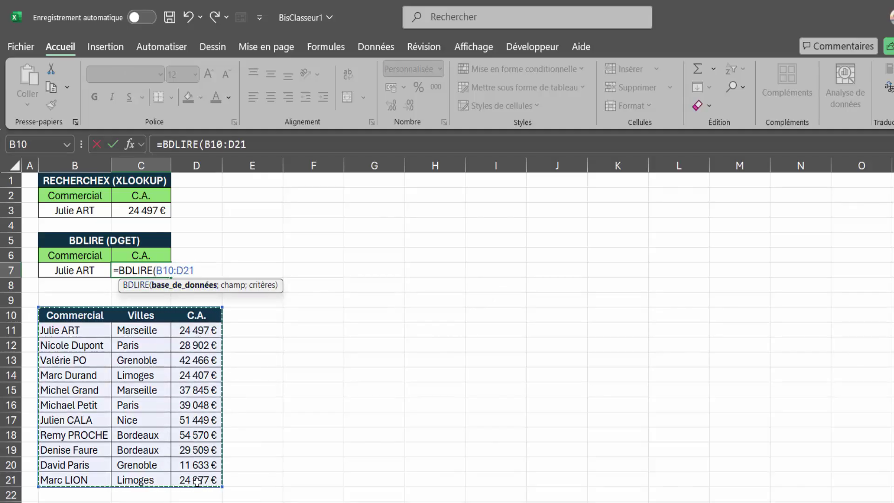
{"action": "type", "text": ";"}
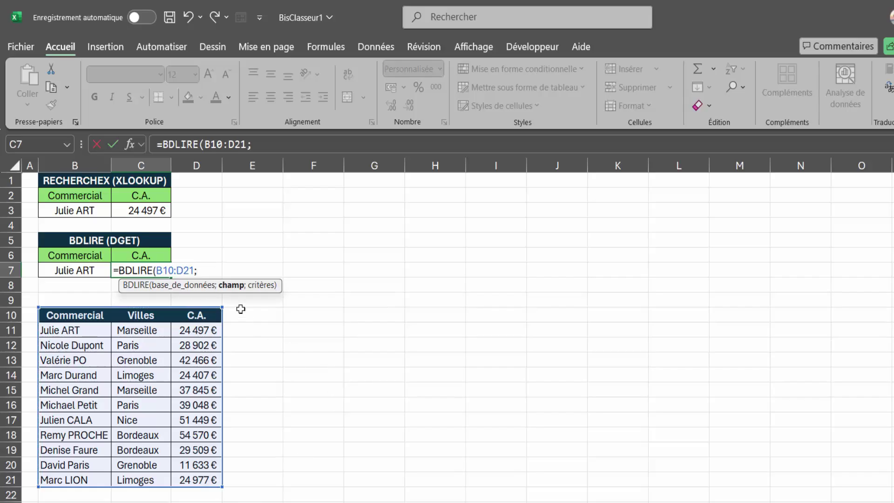
{"action": "left_click", "coordinate": [136, 255]}
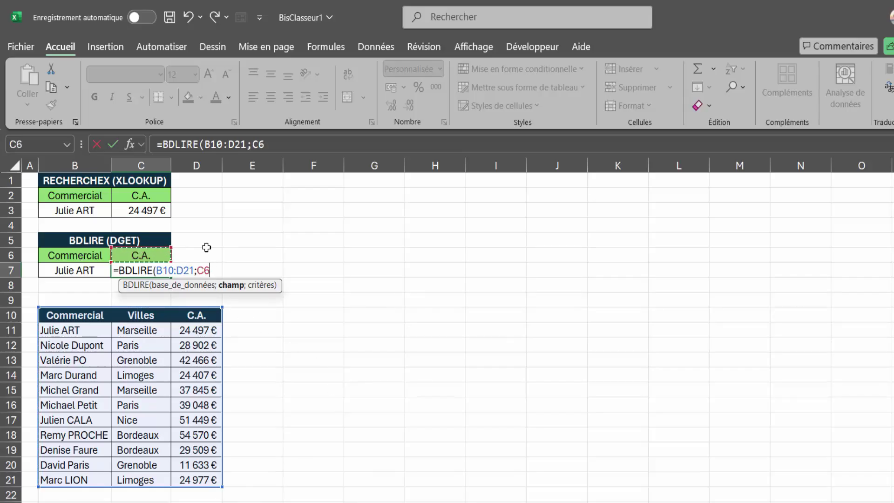
{"action": "type", "text": ";"}
{"action": "left_click_drag", "start_coordinate": [74, 254], "coordinate": [74, 265]}
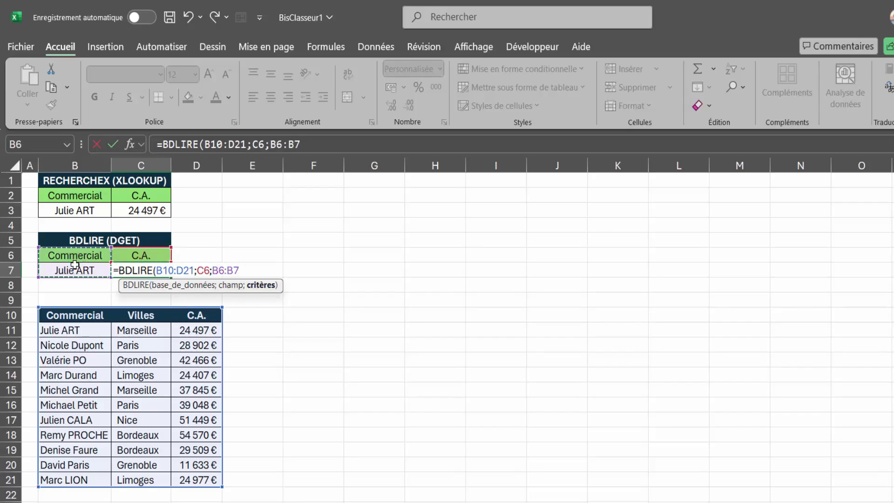
{"action": "type", "text": ")"}
{"action": "key", "text": "Return"}
{"action": "left_click", "coordinate": [139, 266]}
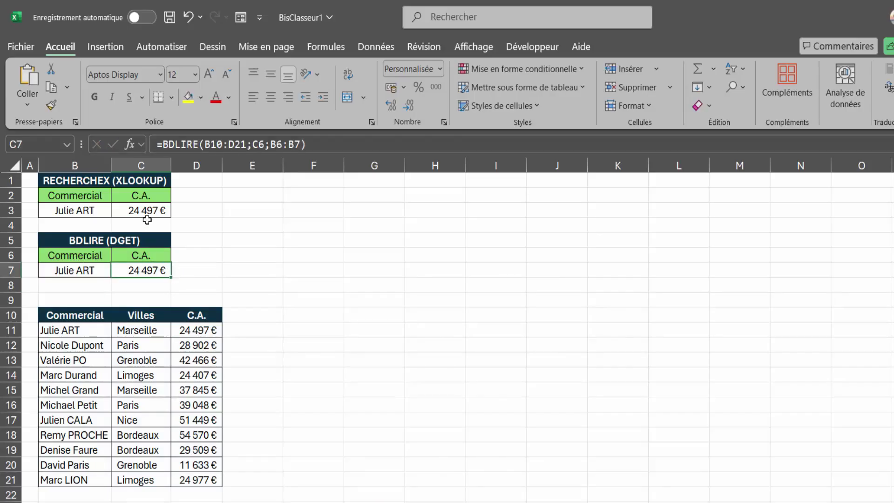
{"action": "left_click", "coordinate": [146, 194]}
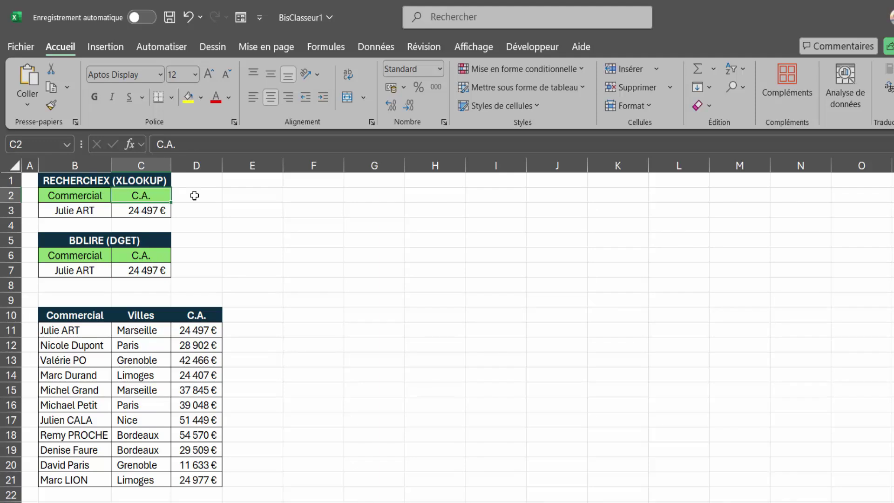
- Rename the C.A. headers in C2 and C6 to Villes
{"action": "type", "text": "Villes"}
{"action": "key", "text": "Return"}
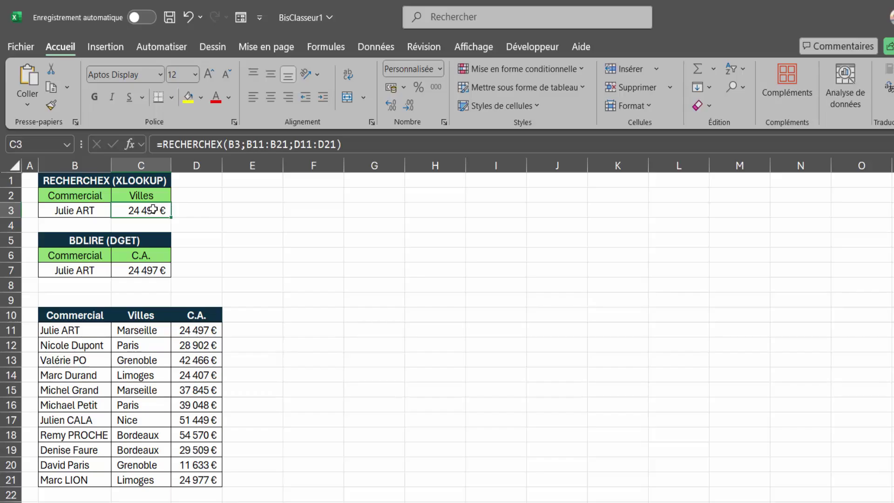
{"action": "left_click", "coordinate": [146, 257]}
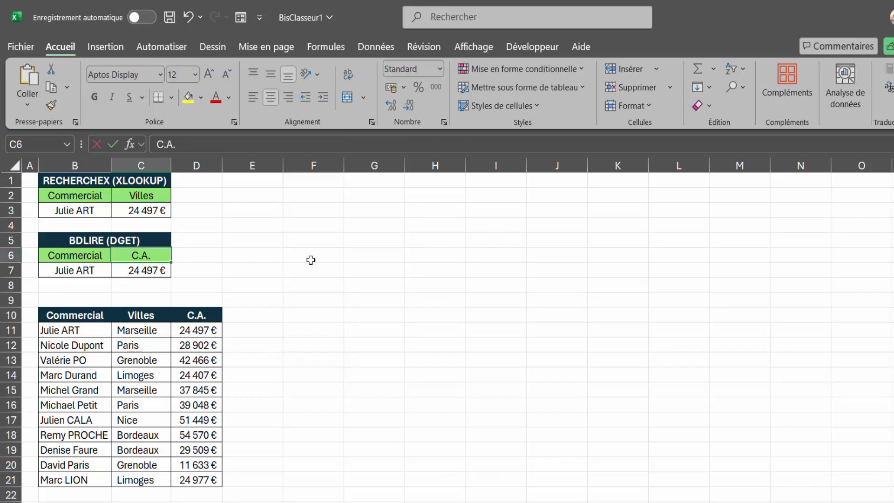
{"action": "type", "text": "Villes"}
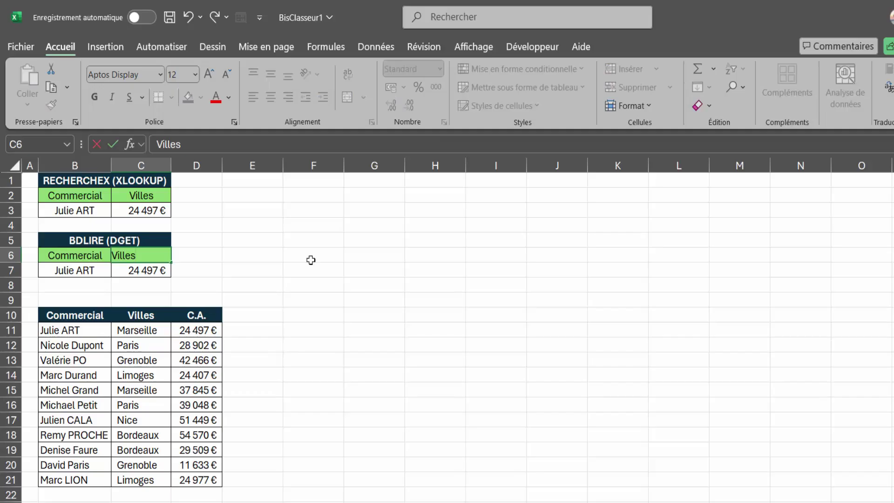
{"action": "key", "text": "Return"}
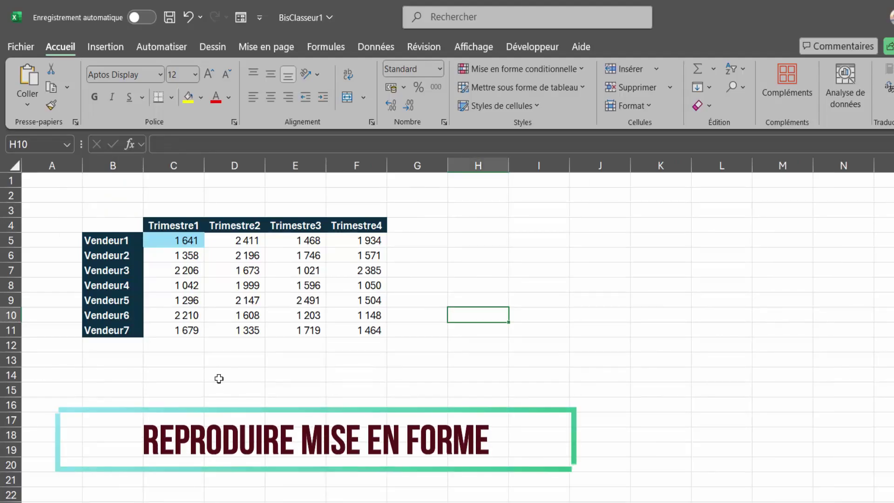
- Make the 1 641 figure in C5 bold italic
{"action": "left_click", "coordinate": [180, 241]}
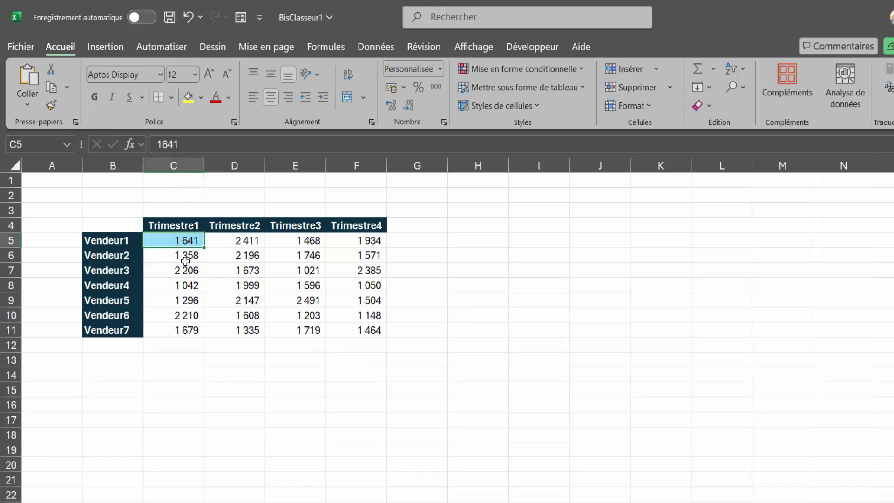
{"action": "left_click", "coordinate": [95, 97]}
{"action": "left_click", "coordinate": [112, 98]}
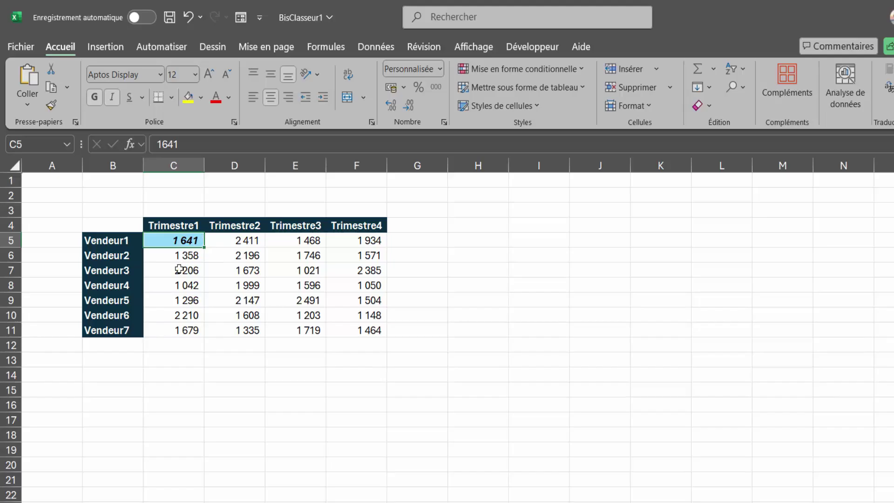
- Copy C5's formatting onto D6 with Reproduire la mise en forme
{"action": "left_click", "coordinate": [179, 269]}
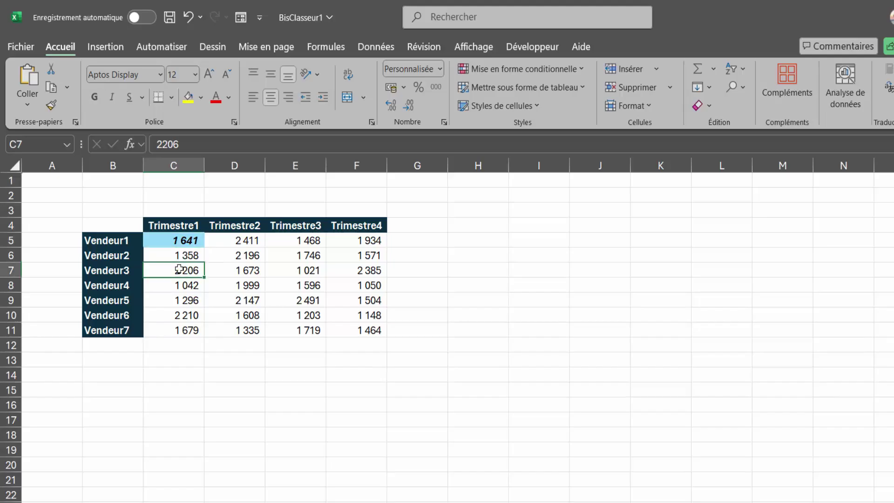
{"action": "left_click", "coordinate": [188, 240]}
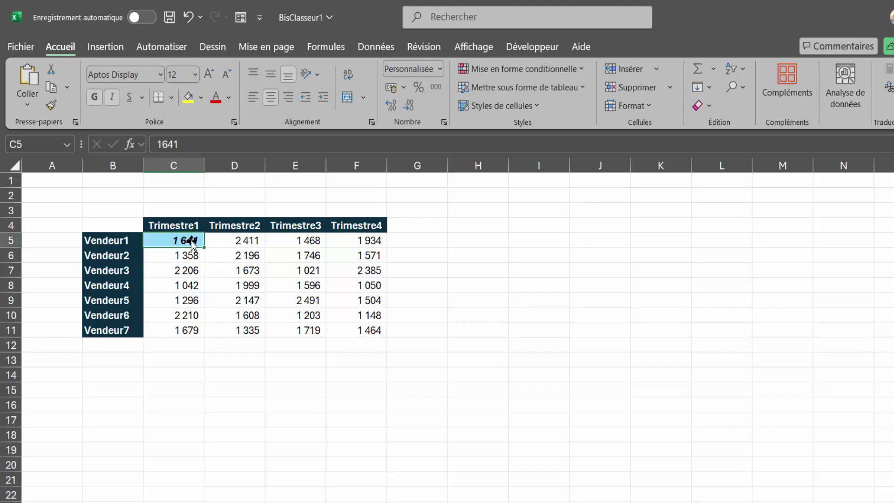
{"action": "left_click", "coordinate": [52, 105]}
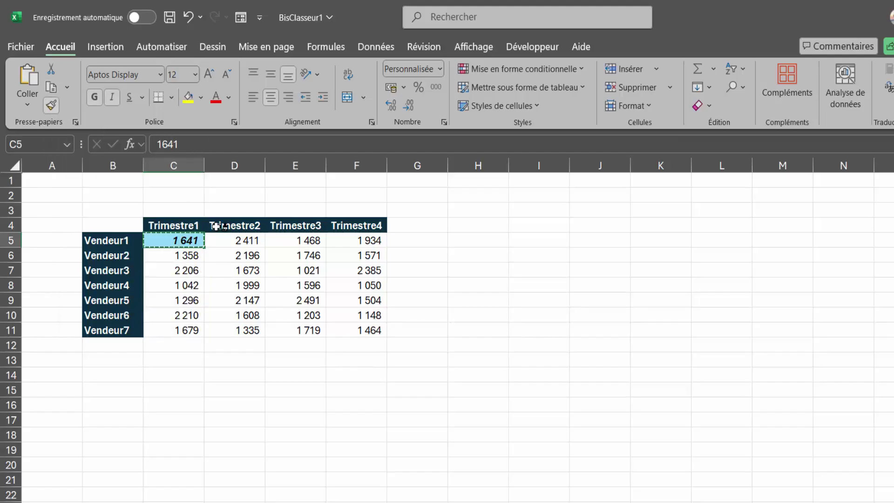
{"action": "left_click", "coordinate": [252, 257]}
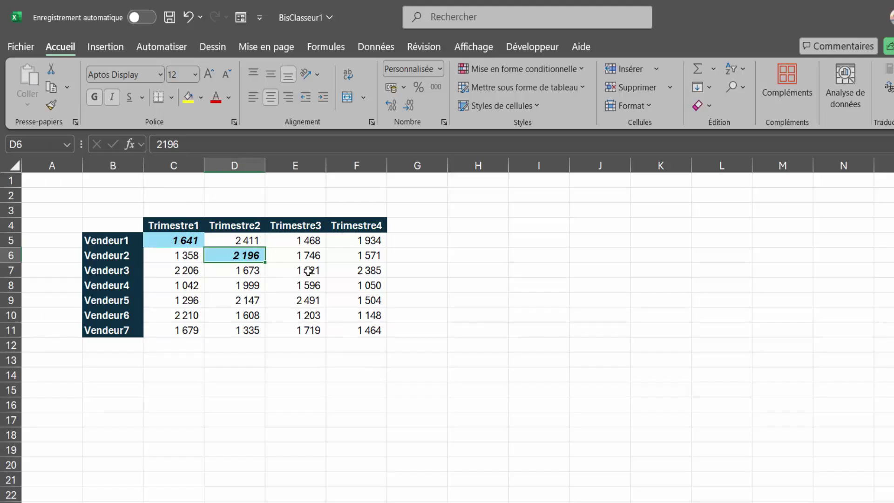
- Paint the format onto E7, then undo both the E7 and D6 format pastes
{"action": "left_click", "coordinate": [50, 105]}
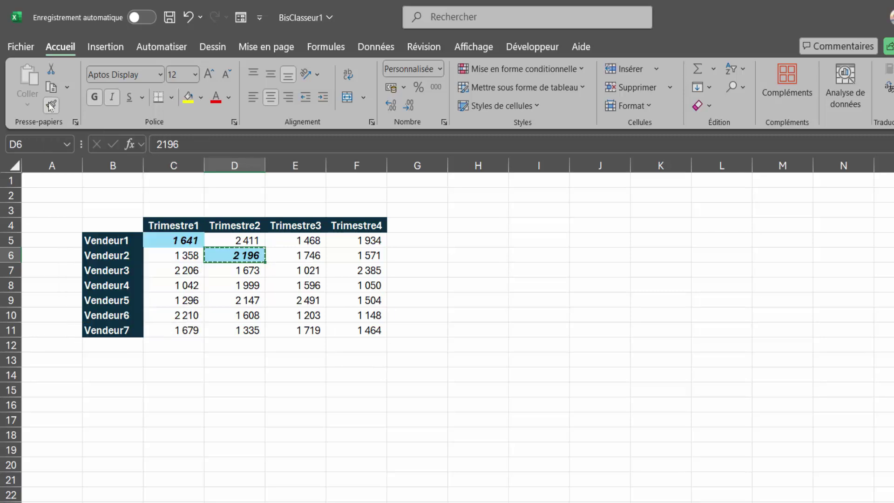
{"action": "left_click", "coordinate": [300, 271]}
{"action": "key", "text": "ctrl+z"}
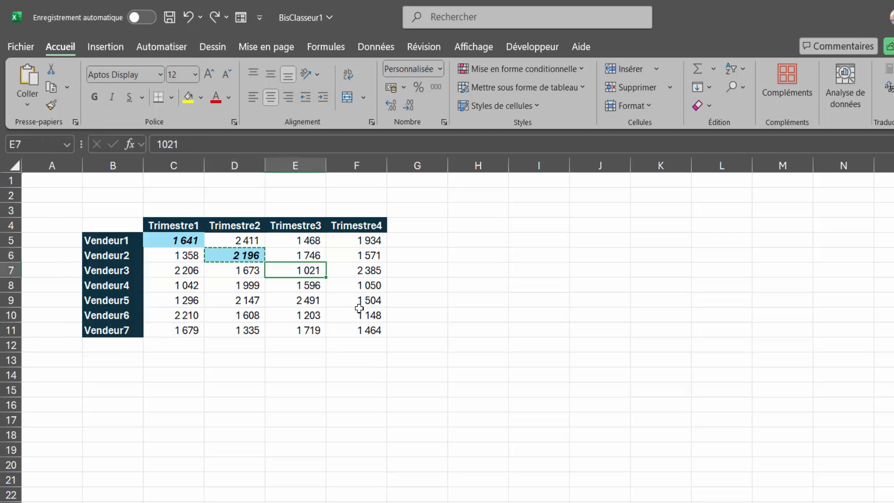
{"action": "key", "text": "ctrl+z"}
- Paint C5's bold italic blue format onto D6, E8, F6, C9, D8 and F9
{"action": "left_click", "coordinate": [178, 241]}
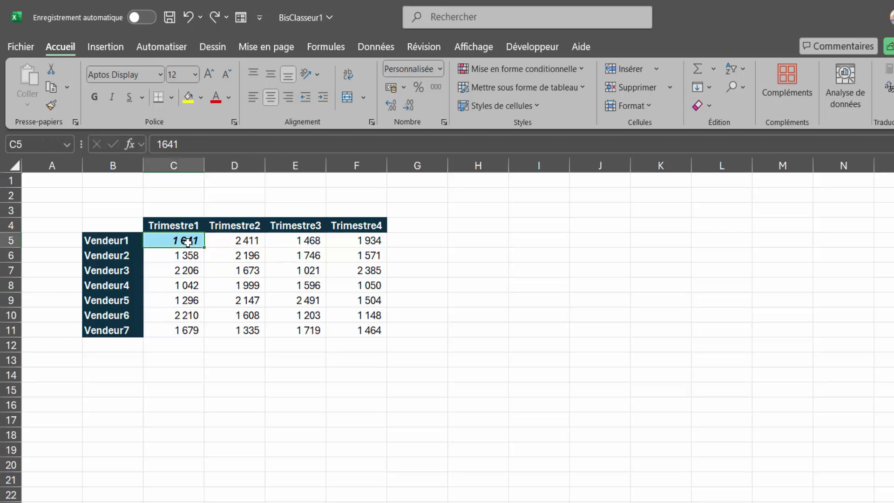
{"action": "left_click", "coordinate": [51, 106]}
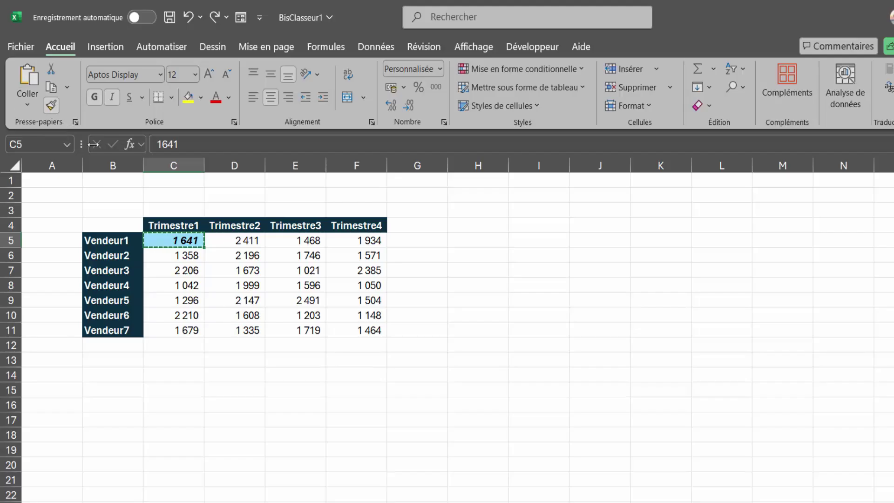
{"action": "left_click", "coordinate": [244, 256]}
{"action": "left_click", "coordinate": [303, 285]}
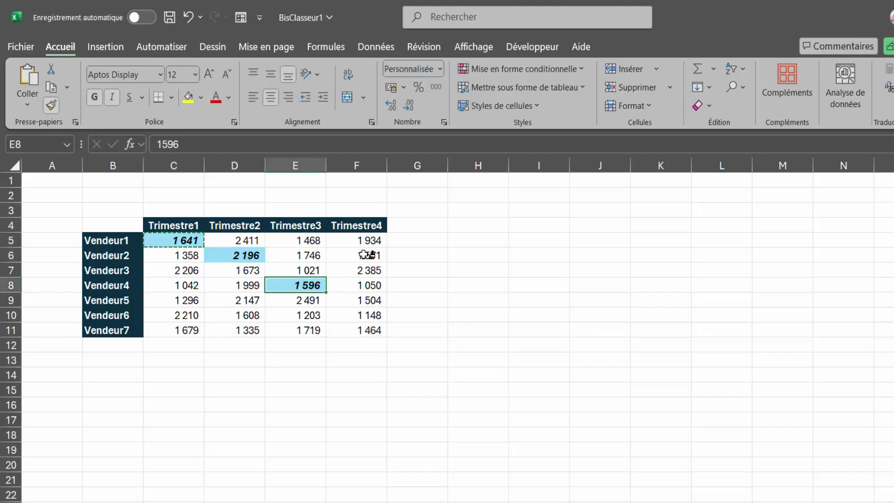
{"action": "left_click", "coordinate": [359, 255]}
{"action": "left_click", "coordinate": [200, 300]}
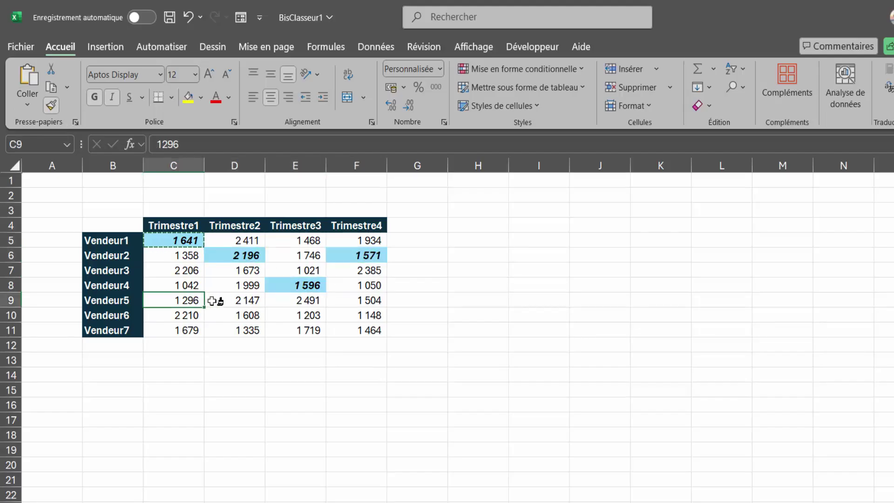
{"action": "left_click", "coordinate": [247, 285]}
{"action": "left_click", "coordinate": [368, 300]}
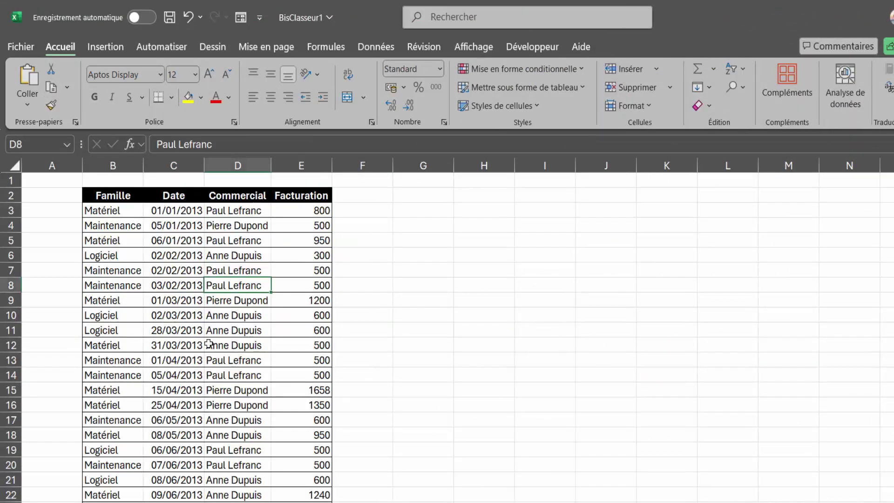
{"action": "left_click", "coordinate": [119, 242]}
{"action": "left_click", "coordinate": [120, 283]}
{"action": "left_click", "coordinate": [118, 332]}
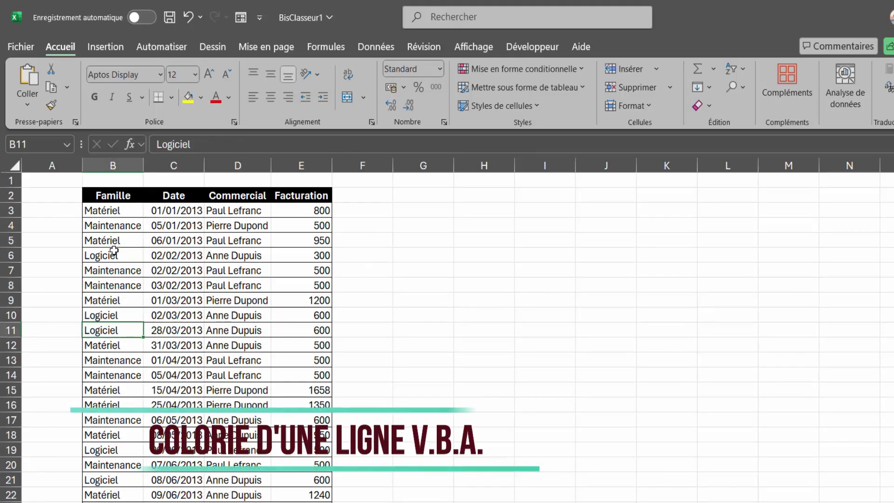
{"action": "left_click_drag", "start_coordinate": [100, 225], "coordinate": [294, 226]}
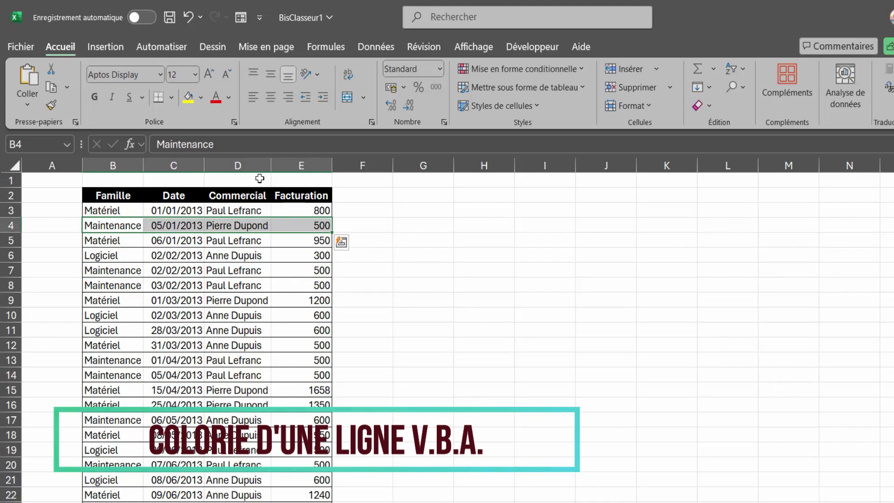
{"action": "left_click", "coordinate": [201, 99]}
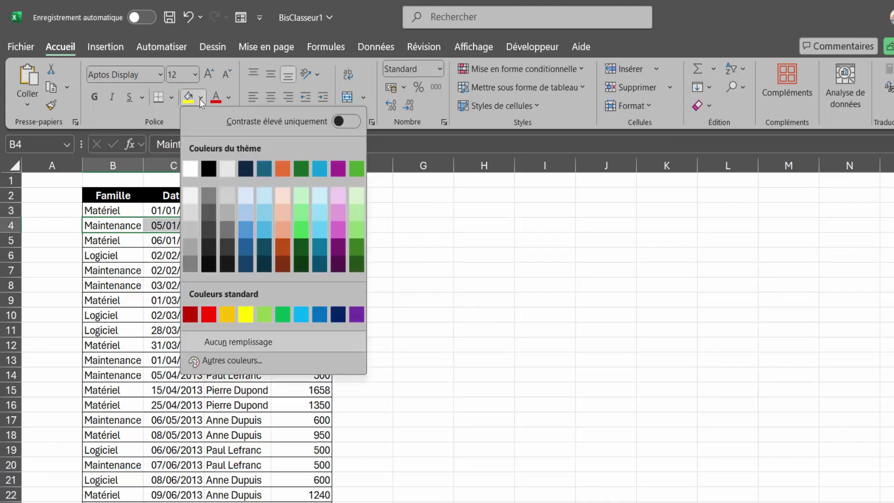
{"action": "left_click", "coordinate": [357, 213]}
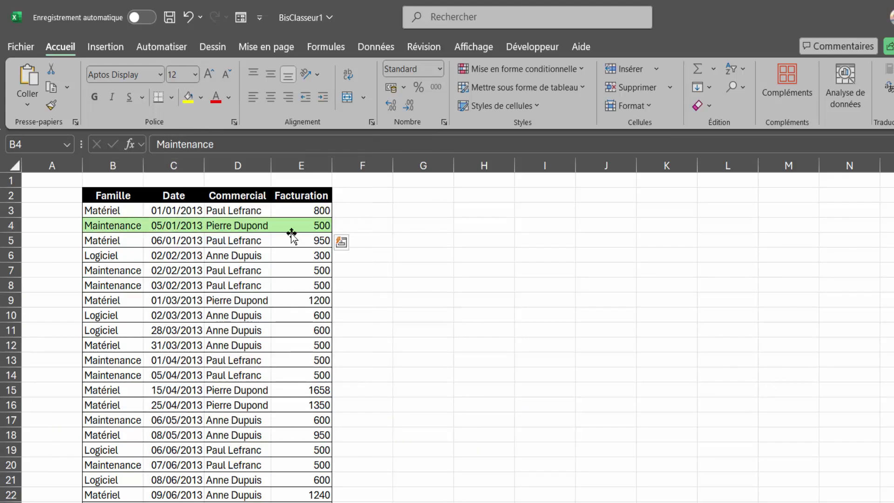
{"action": "left_click_drag", "start_coordinate": [112, 228], "coordinate": [200, 227]}
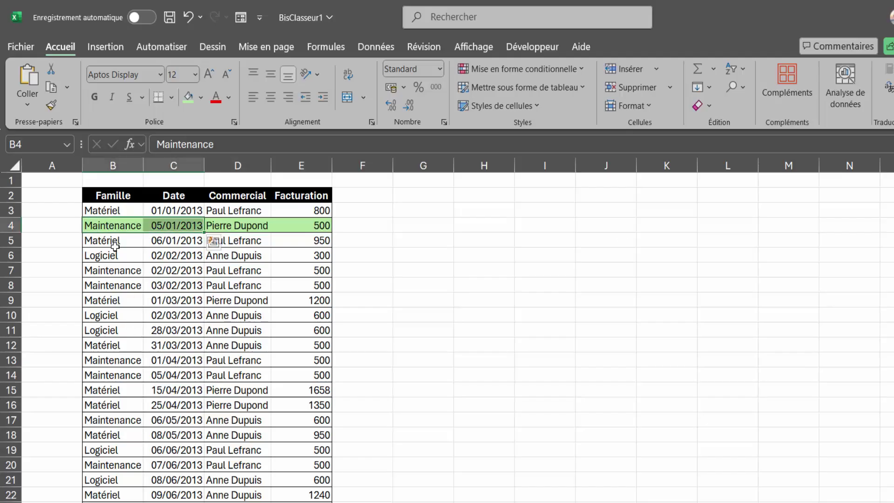
{"action": "left_click", "coordinate": [200, 316]}
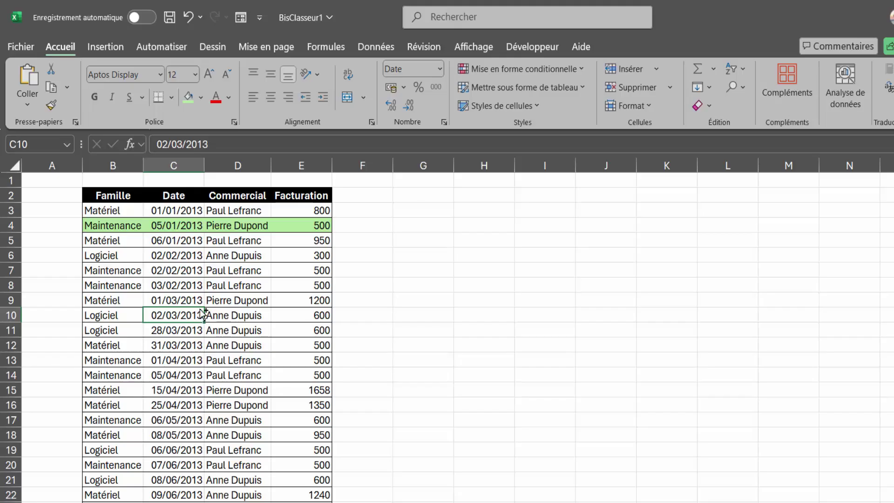
{"action": "key", "text": "ctrl+z"}
{"action": "left_click", "coordinate": [172, 286]}
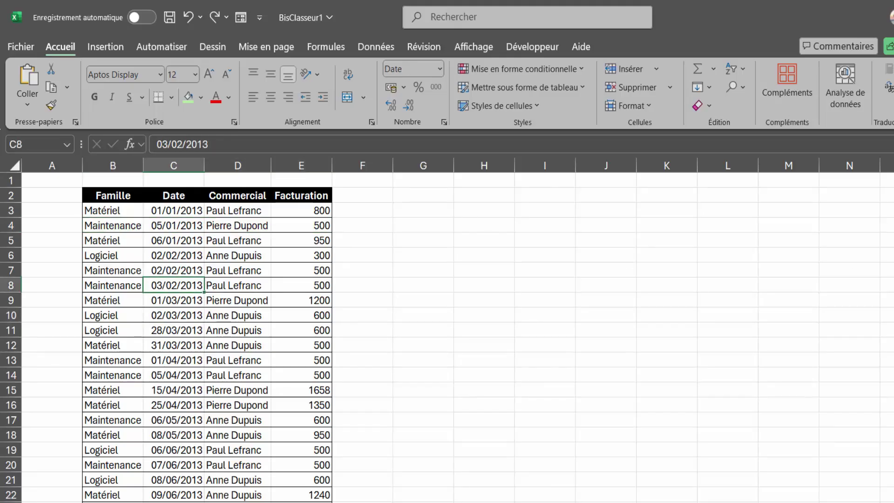
{"action": "key", "text": "ctrl+z"}
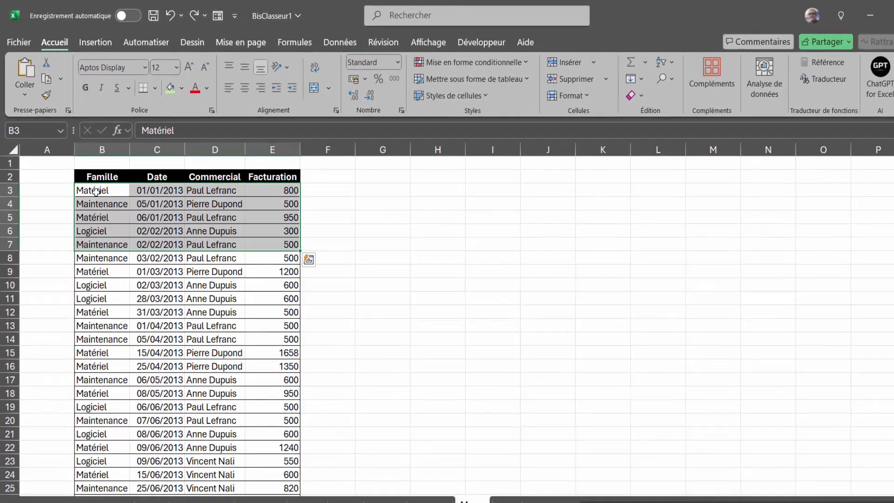
- Select B3:E26 and create a formula rule using =CELLULE("LIGNE")=LIGNE()
{"action": "left_click_drag", "start_coordinate": [95, 192], "coordinate": [248, 268]}
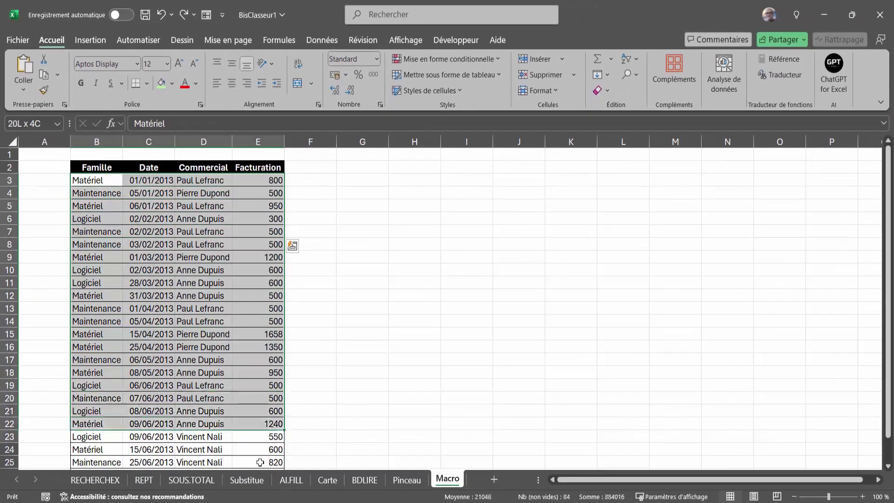
{"action": "left_click_drag", "start_coordinate": [260, 462], "coordinate": [273, 459]}
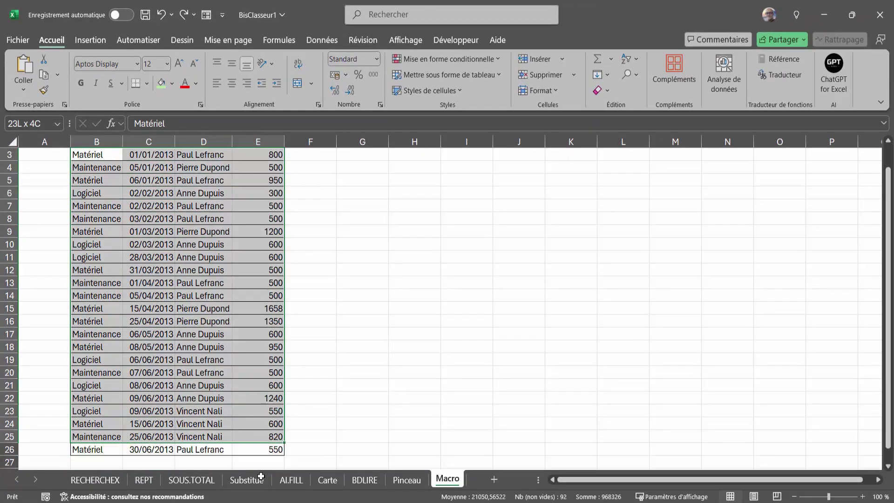
{"action": "scroll", "coordinate": [269, 334], "scroll_direction": "up", "scroll_amount": 1}
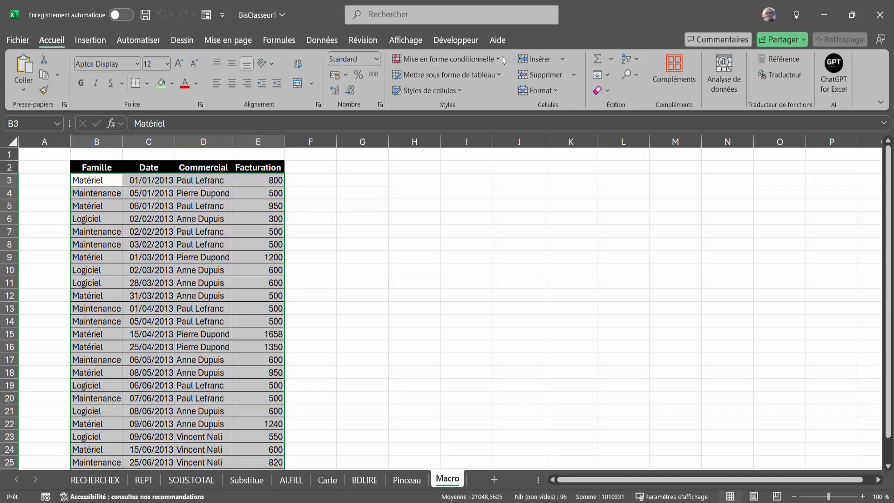
{"action": "left_click", "coordinate": [476, 60]}
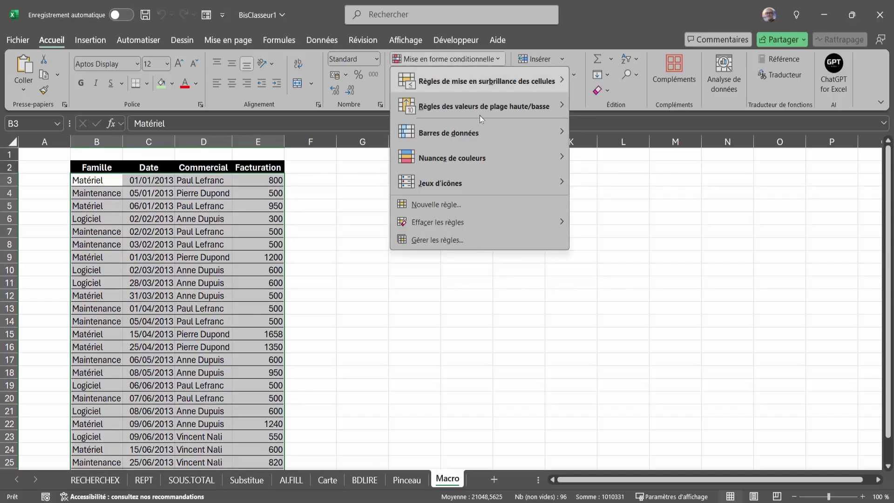
{"action": "left_click", "coordinate": [443, 205]}
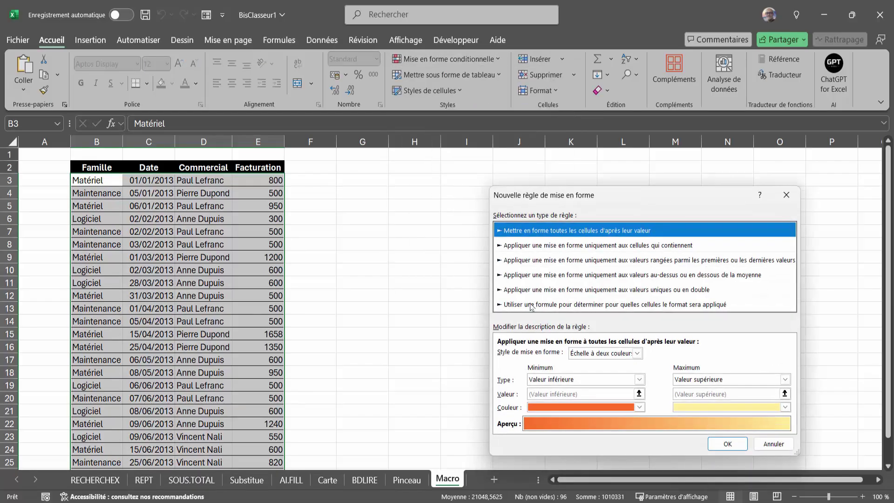
{"action": "left_click", "coordinate": [516, 305]}
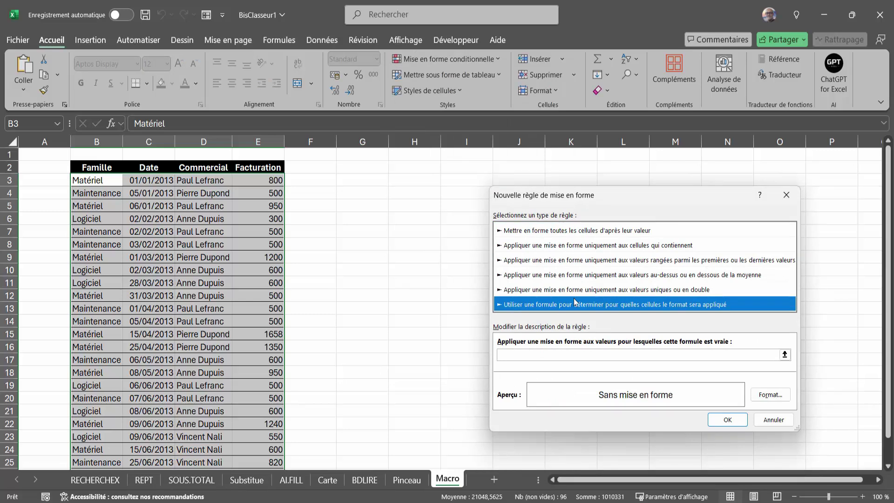
{"action": "left_click_drag", "start_coordinate": [609, 195], "coordinate": [524, 190]}
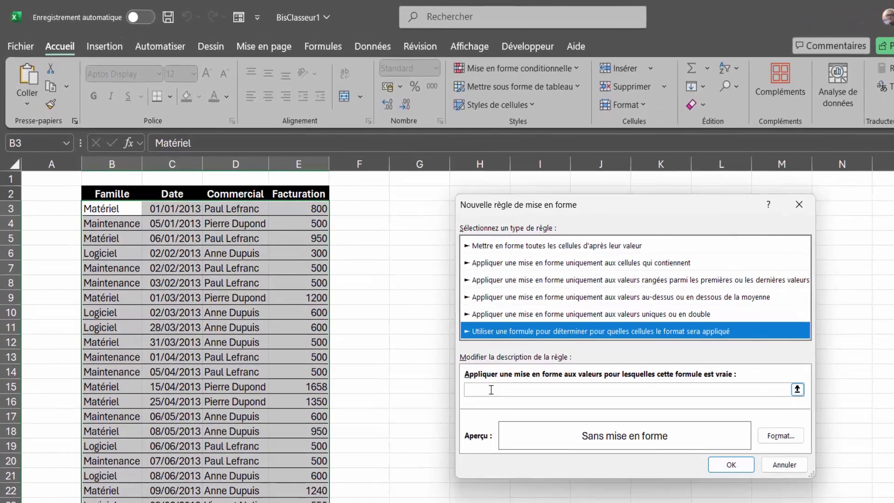
{"action": "left_click", "coordinate": [447, 356]}
{"action": "type", "text": "=c"}
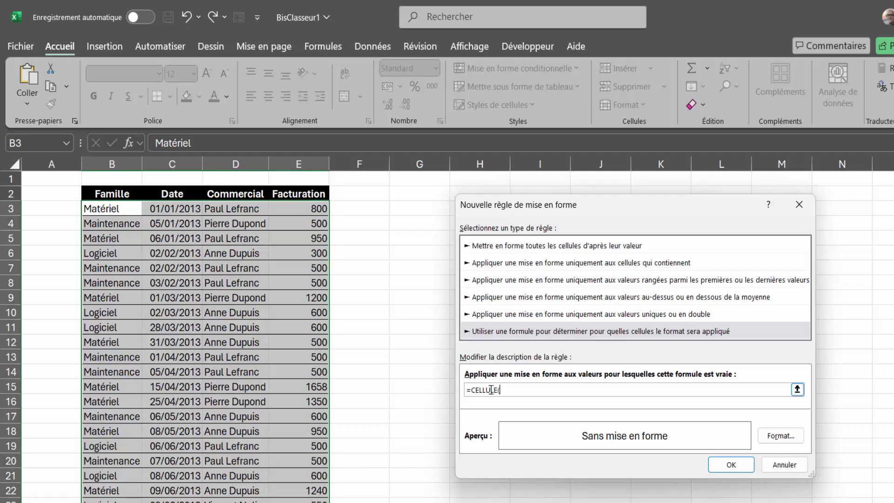
{"action": "type", "text": "\"LIGEN"}
{"action": "type", "text": "NE"}
{"action": "type", "text": "="}
{"action": "type", "text": "LIGE"}
{"action": "left_click", "coordinate": [771, 438]}
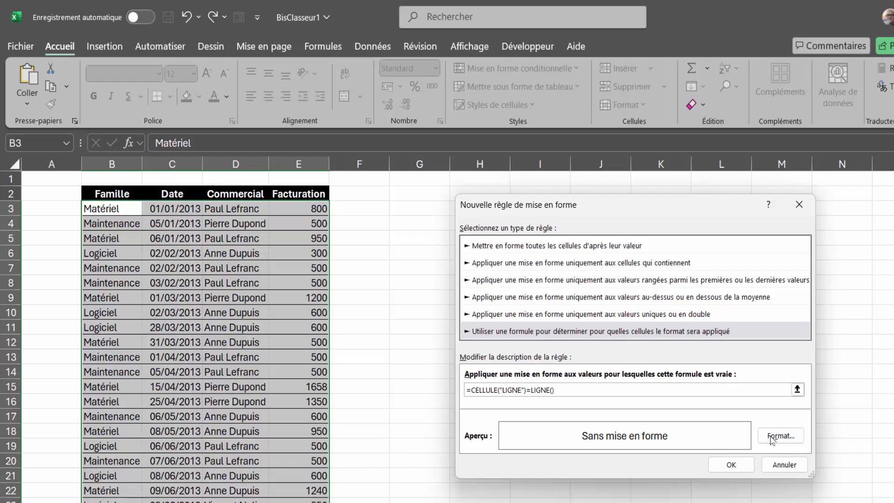
- Give the rule a dark green fill with white font colour and confirm it
{"action": "left_click", "coordinate": [709, 195]}
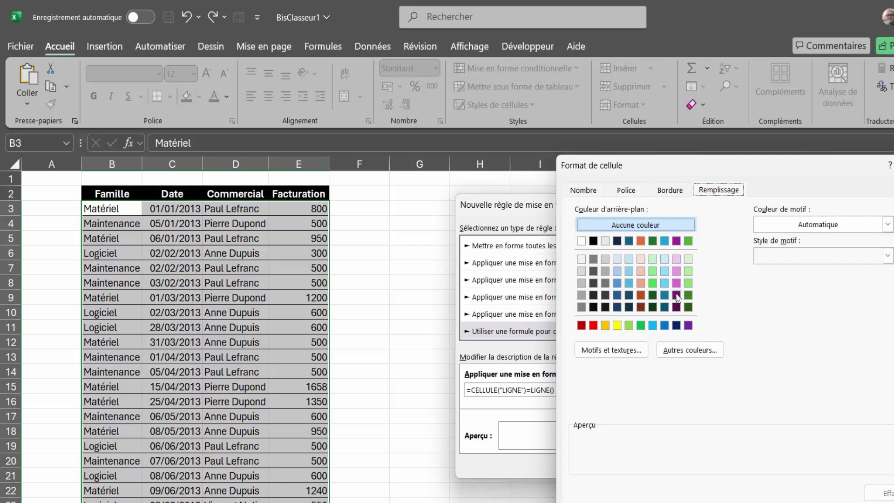
{"action": "left_click", "coordinate": [688, 294]}
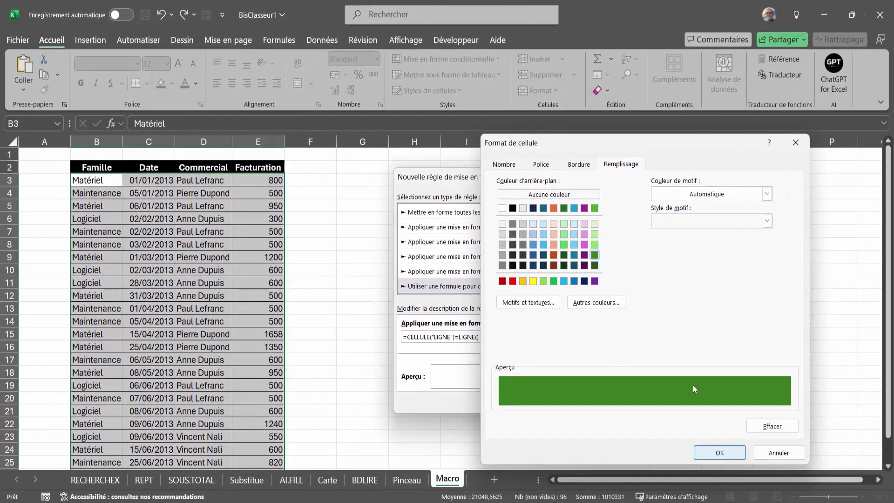
{"action": "left_click", "coordinate": [542, 166]}
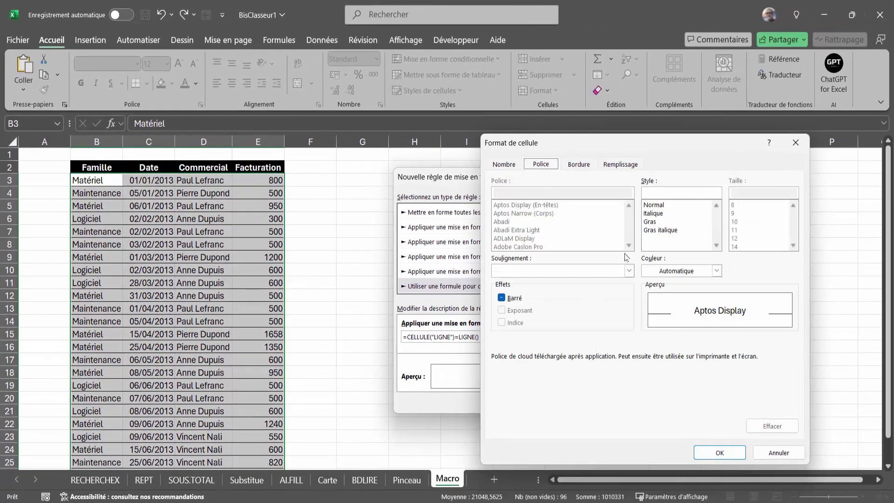
{"action": "left_click", "coordinate": [716, 271]}
{"action": "left_click", "coordinate": [655, 321]}
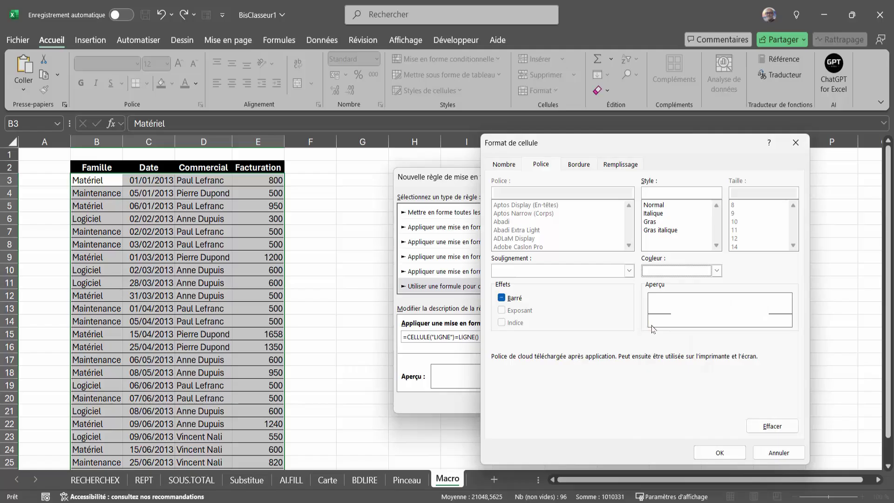
{"action": "left_click", "coordinate": [737, 445]}
{"action": "left_click", "coordinate": [632, 401]}
- Select several cells, ending on B3, to check the green row highlight
{"action": "left_click", "coordinate": [131, 219]}
{"action": "left_click", "coordinate": [141, 244]}
{"action": "left_click", "coordinate": [142, 283]}
{"action": "left_click", "coordinate": [122, 182]}
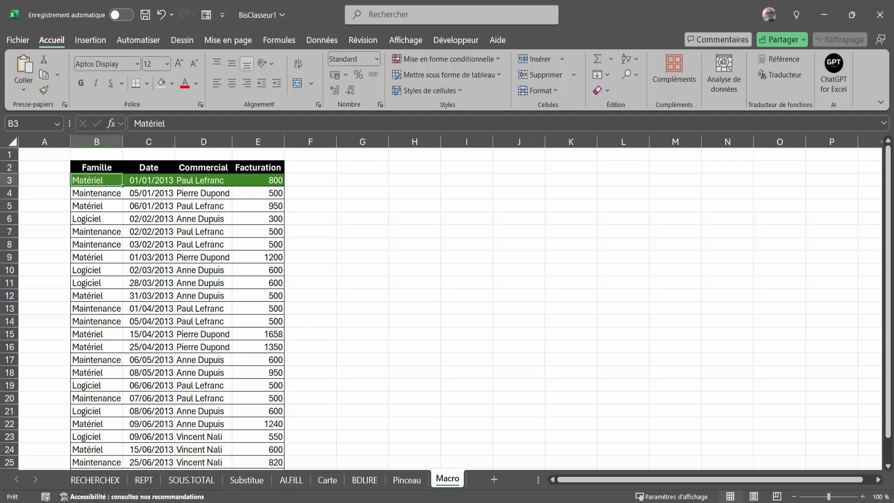
- Select D10, D6 and D13 to check the row highlight
{"action": "left_click", "coordinate": [203, 270]}
{"action": "left_click", "coordinate": [209, 216]}
{"action": "left_click", "coordinate": [204, 310]}
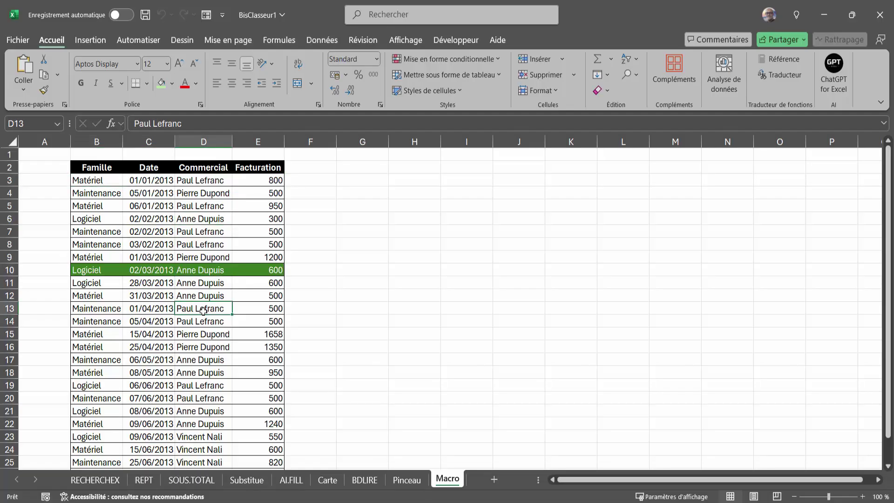
- Confirm in Options > Personnaliser le ruban that Développeur is checked
{"action": "left_click", "coordinate": [456, 41]}
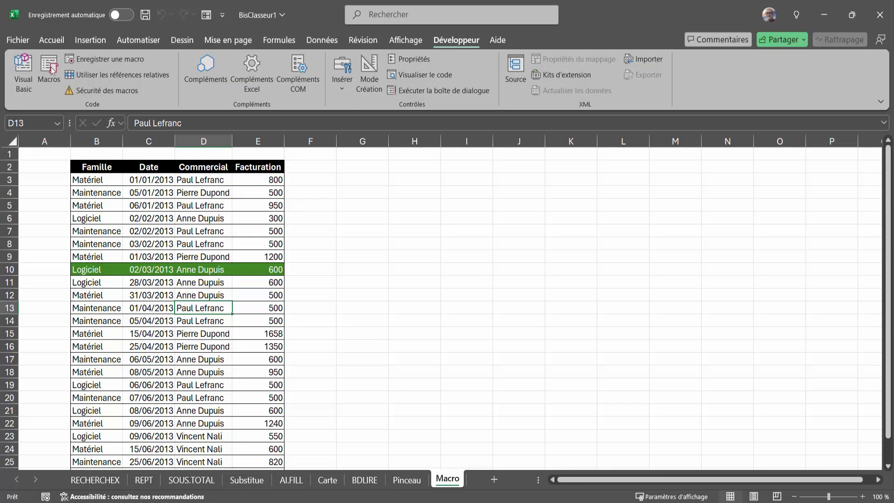
{"action": "left_click", "coordinate": [13, 42]}
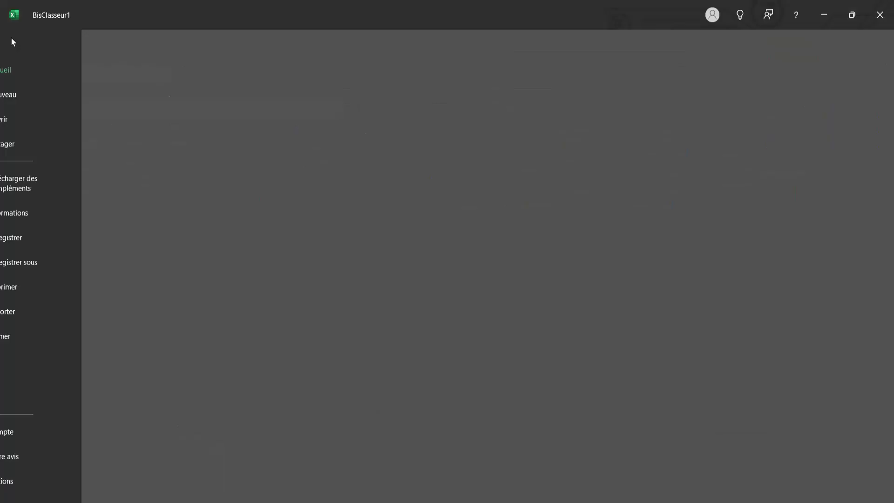
{"action": "left_click", "coordinate": [32, 481]}
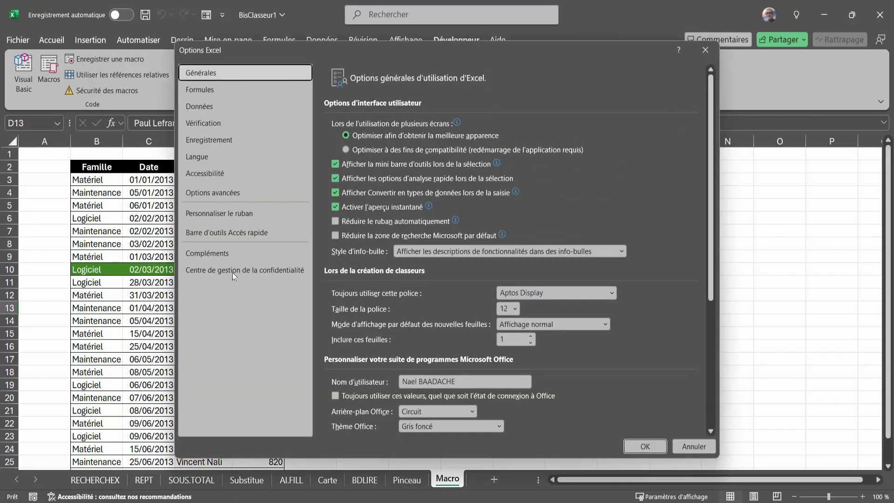
{"action": "left_click", "coordinate": [234, 212]}
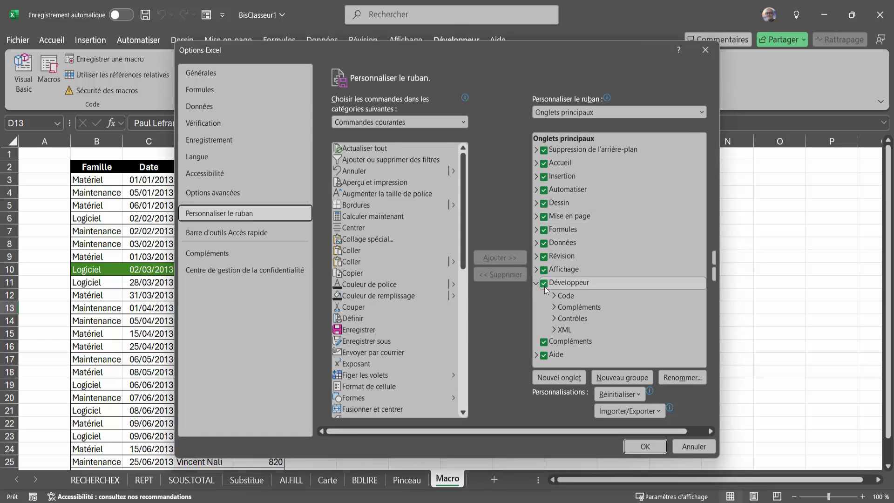
{"action": "left_click", "coordinate": [645, 447]}
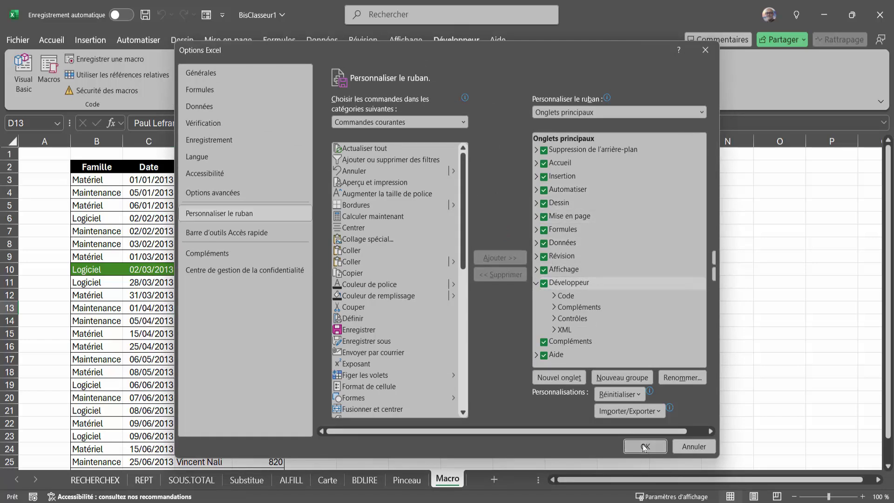
{"action": "left_click", "coordinate": [207, 231]}
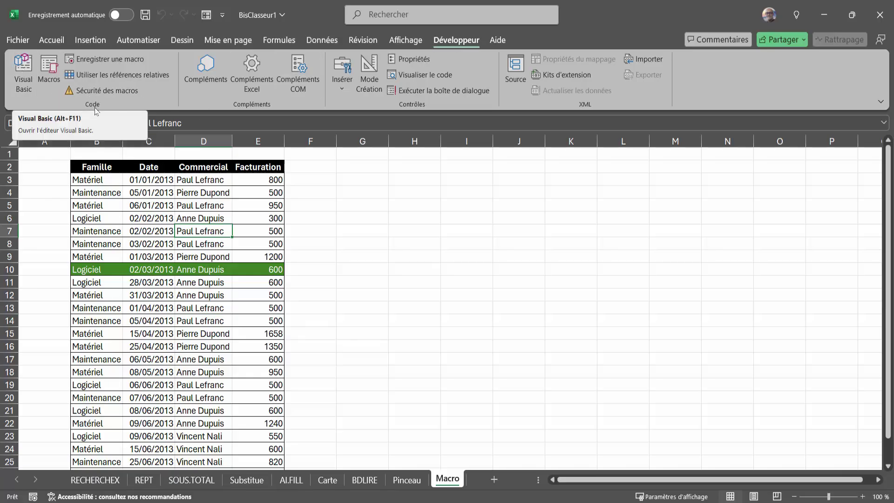
- Open the code window of the Macro sheet (Feuil8) in the Visual Basic editor
{"action": "left_click", "coordinate": [18, 73]}
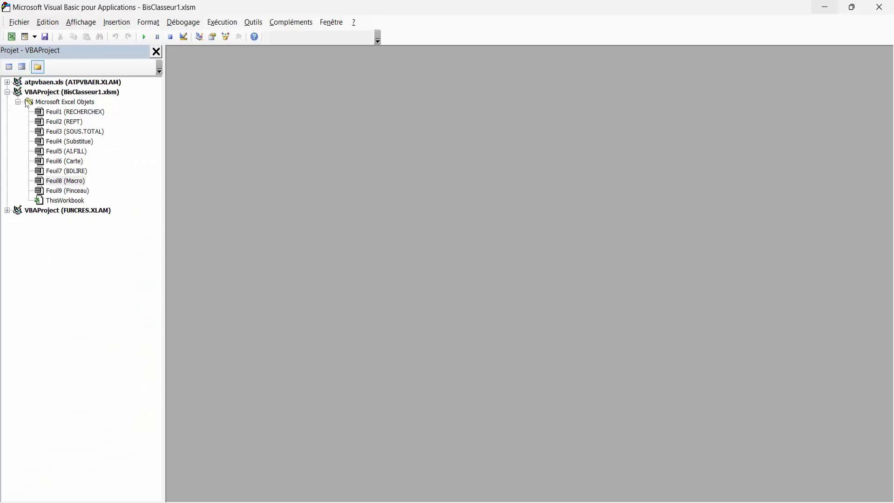
{"action": "left_click", "coordinate": [11, 37]}
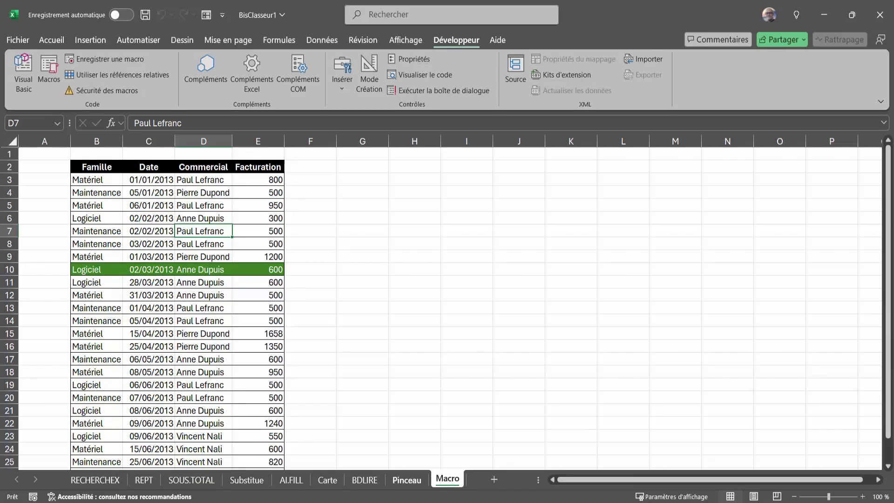
{"action": "left_click", "coordinate": [21, 70]}
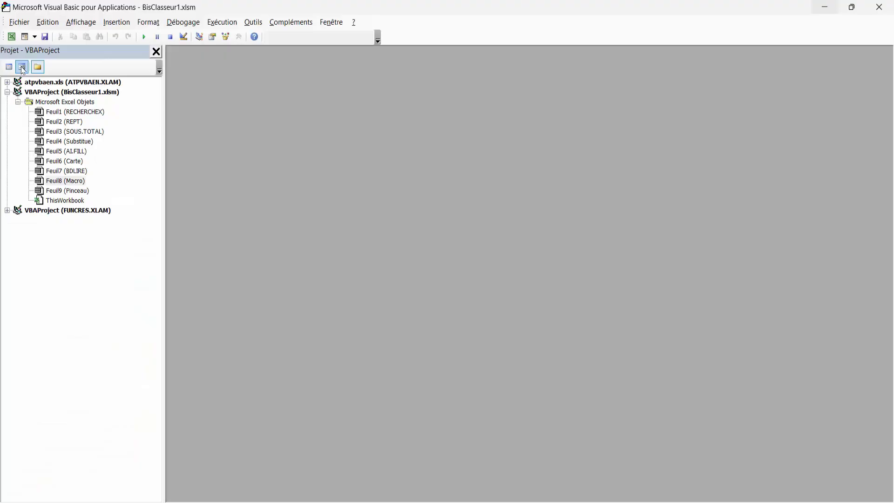
{"action": "left_click", "coordinate": [69, 182]}
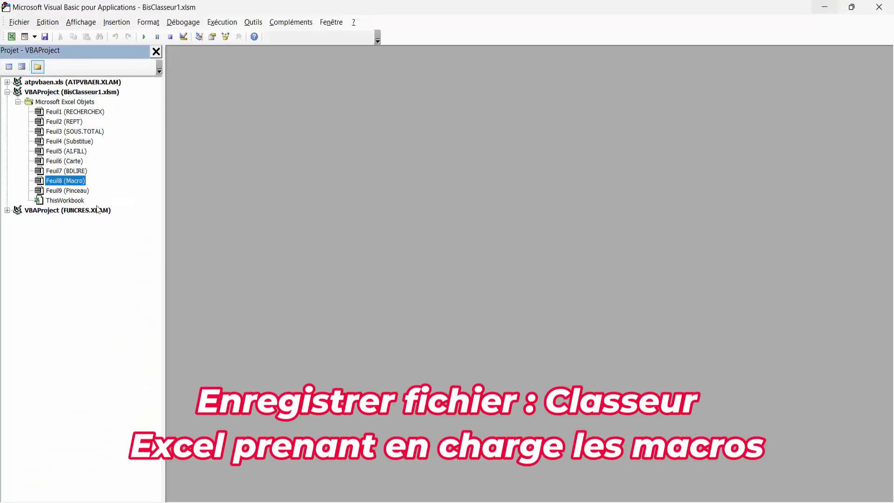
{"action": "double_click", "coordinate": [76, 184]}
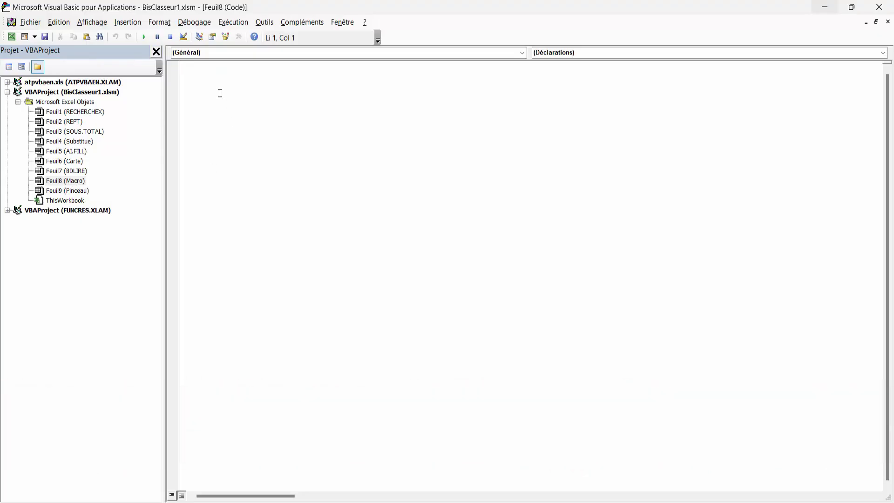
- Add a Worksheet_SelectionChange procedure running ActiveCell.Calculate, then select C13 in Excel to test it
{"action": "left_click", "coordinate": [296, 54]}
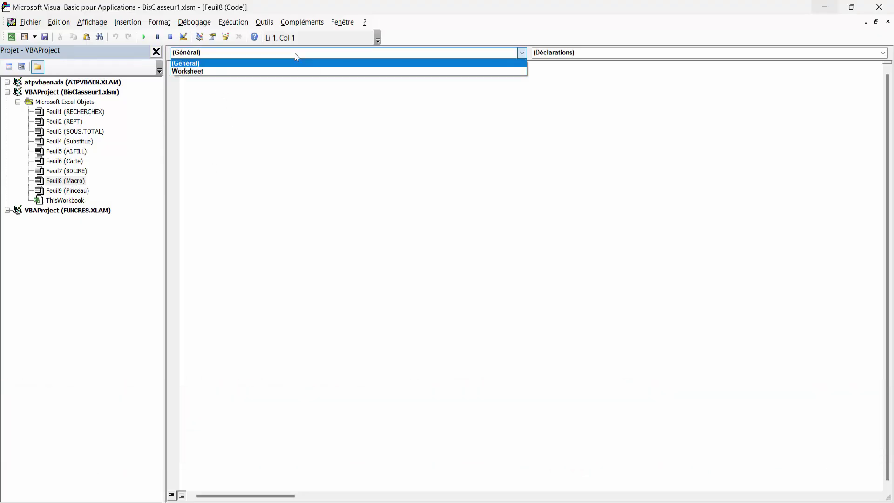
{"action": "left_click", "coordinate": [256, 73]}
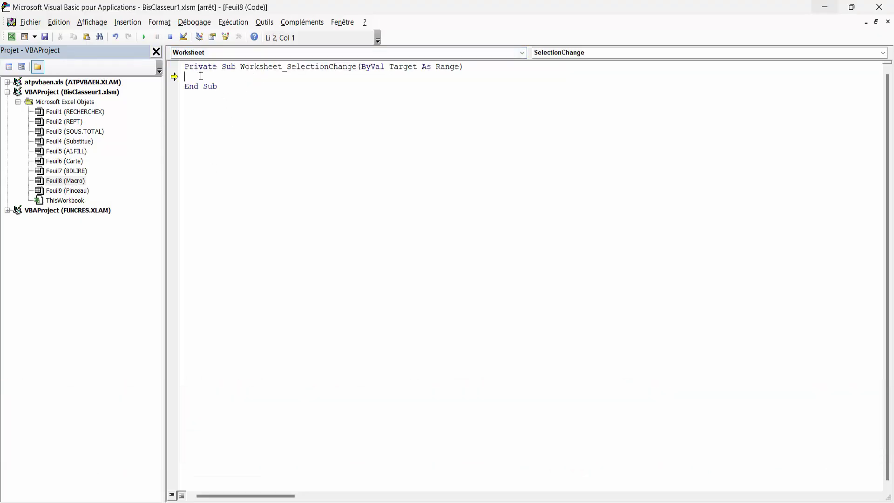
{"action": "type", "text": "ActiveCell"}
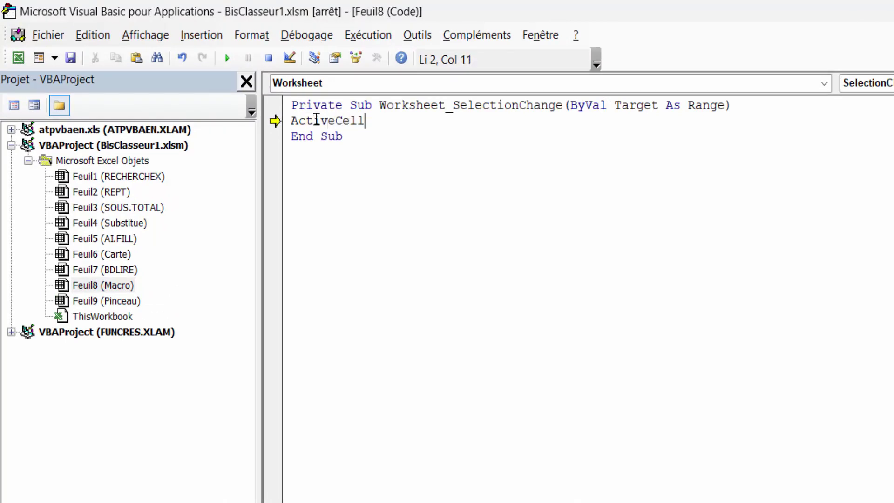
{"action": "type", "text": ".cal"}
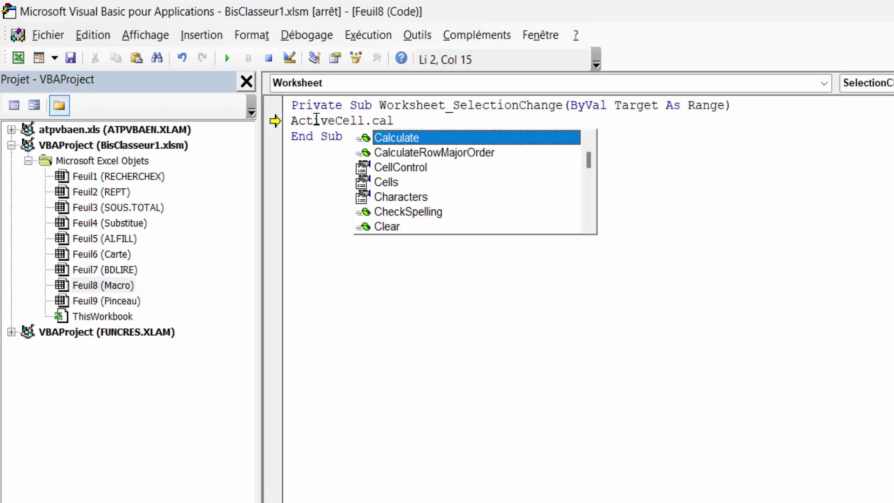
{"action": "double_click", "coordinate": [403, 138]}
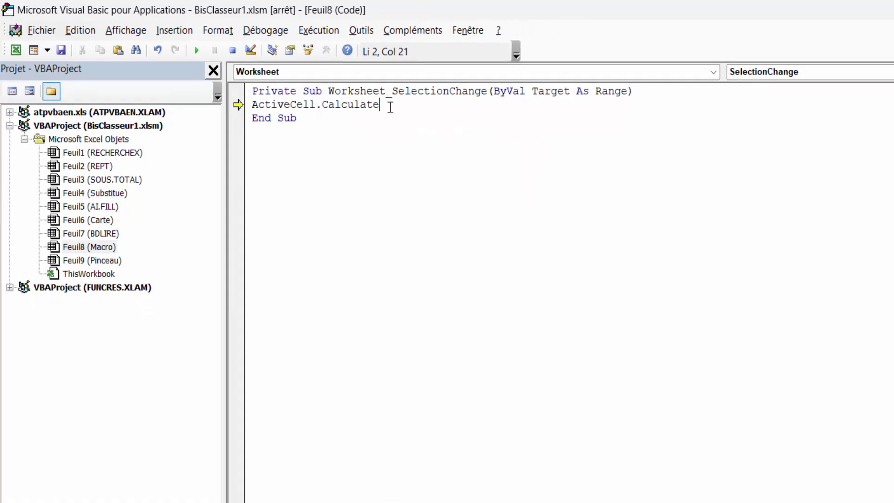
{"action": "left_click", "coordinate": [13, 39]}
{"action": "left_click", "coordinate": [149, 308]}
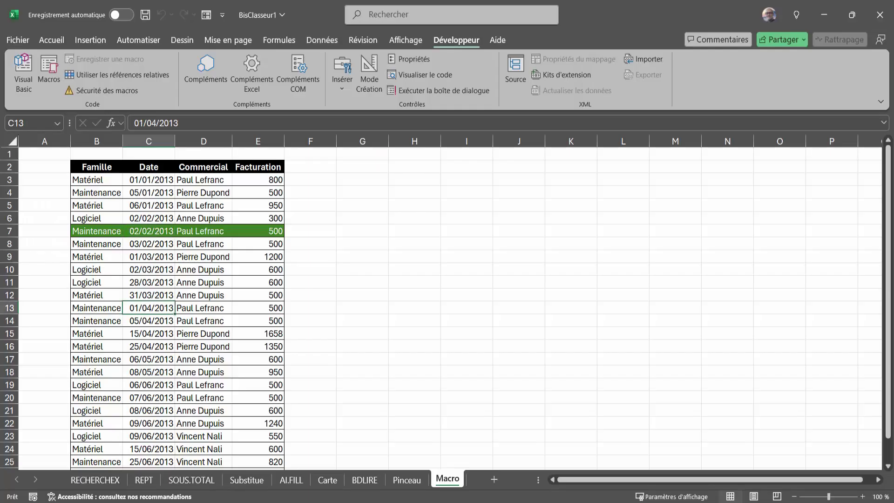
{"action": "left_click", "coordinate": [159, 333]}
{"action": "left_click", "coordinate": [145, 283]}
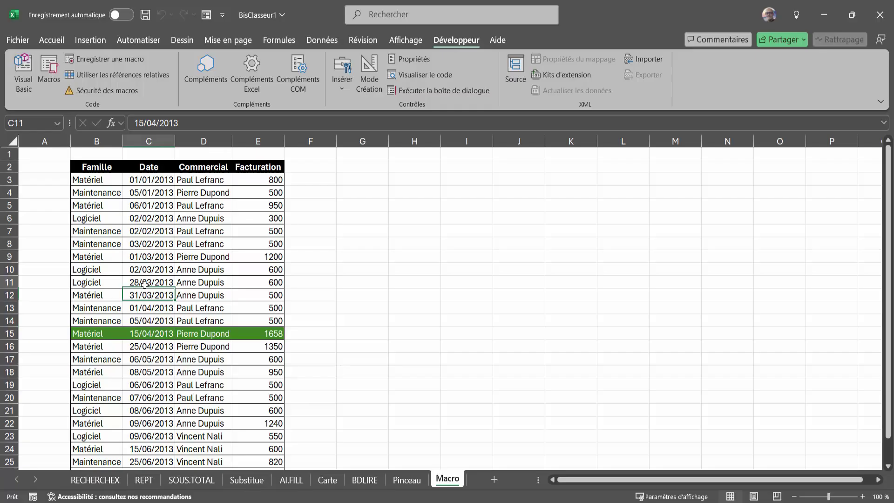
{"action": "left_click", "coordinate": [155, 219]}
{"action": "left_click", "coordinate": [154, 322]}
{"action": "left_click", "coordinate": [152, 372]}
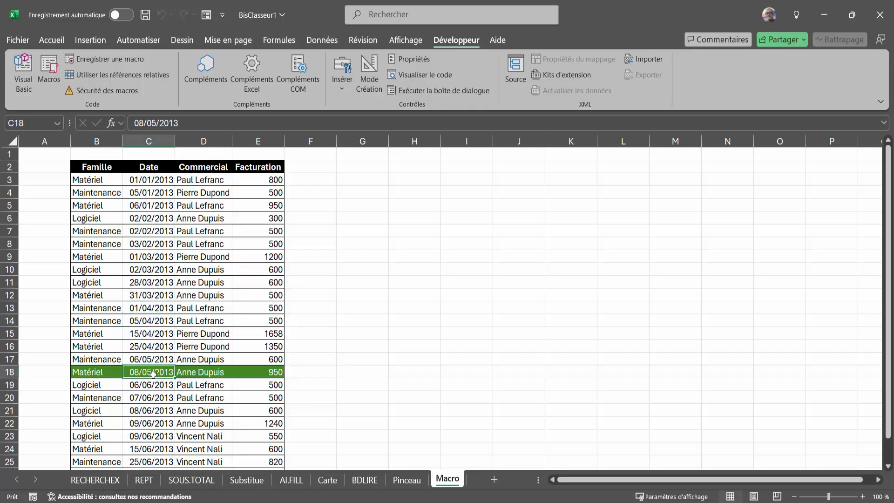
{"action": "left_click", "coordinate": [189, 280]}
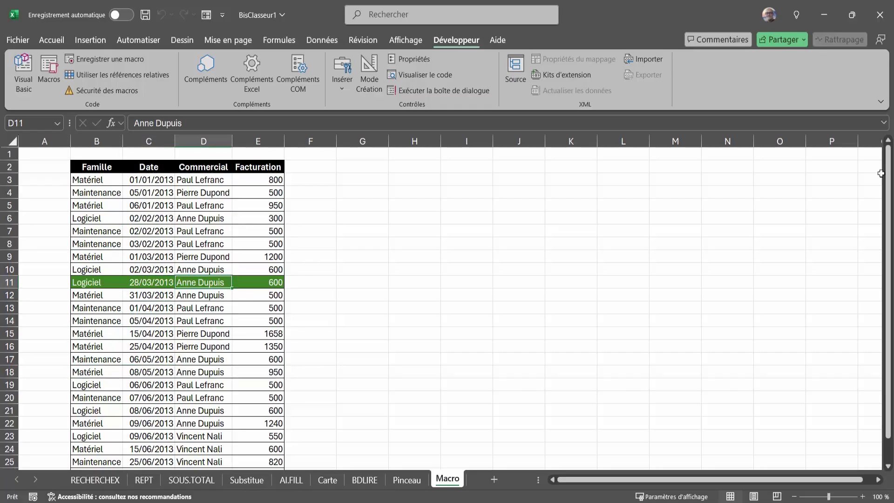